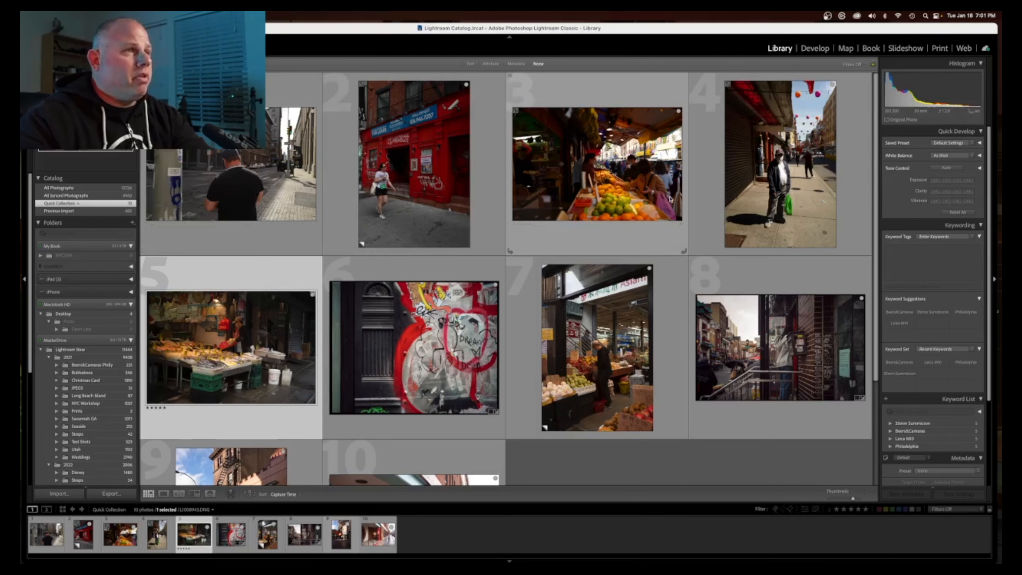
# Look through the ten street photos in the Quick Collection.
pyautogui.scroll(-2, 365, 278)
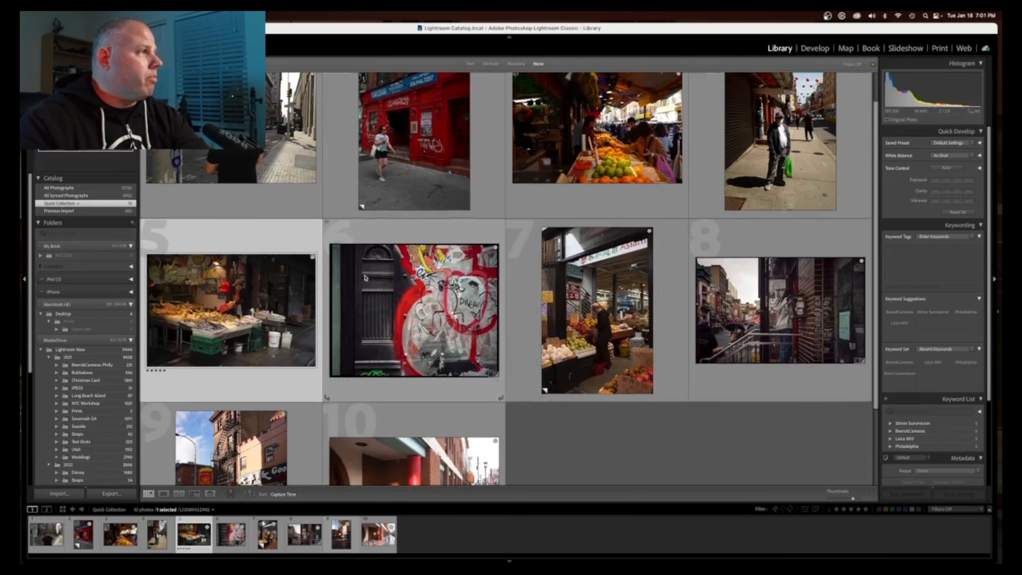
pyautogui.scroll(1, 364, 278)
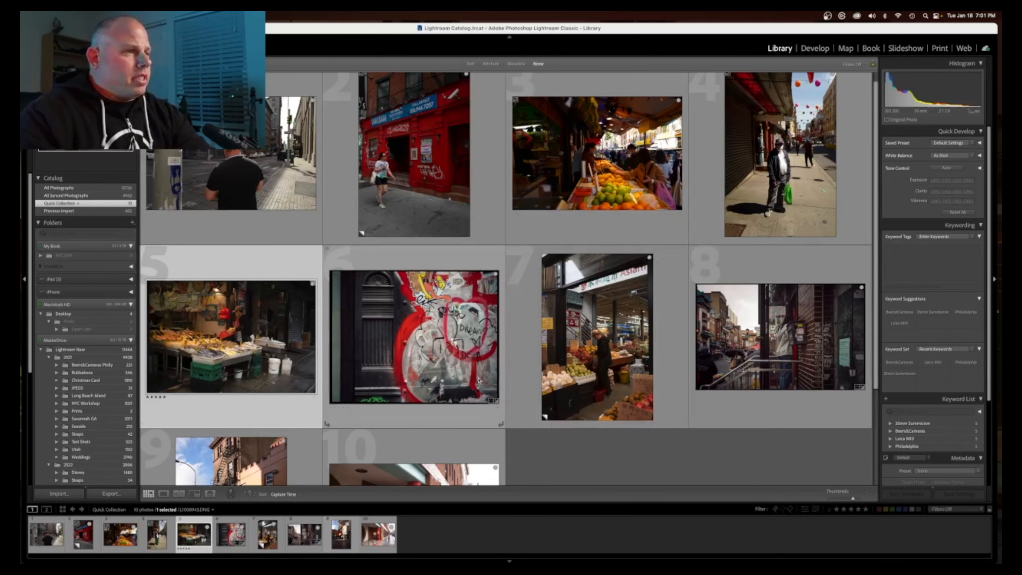
pyautogui.scroll(-6, 478, 380)
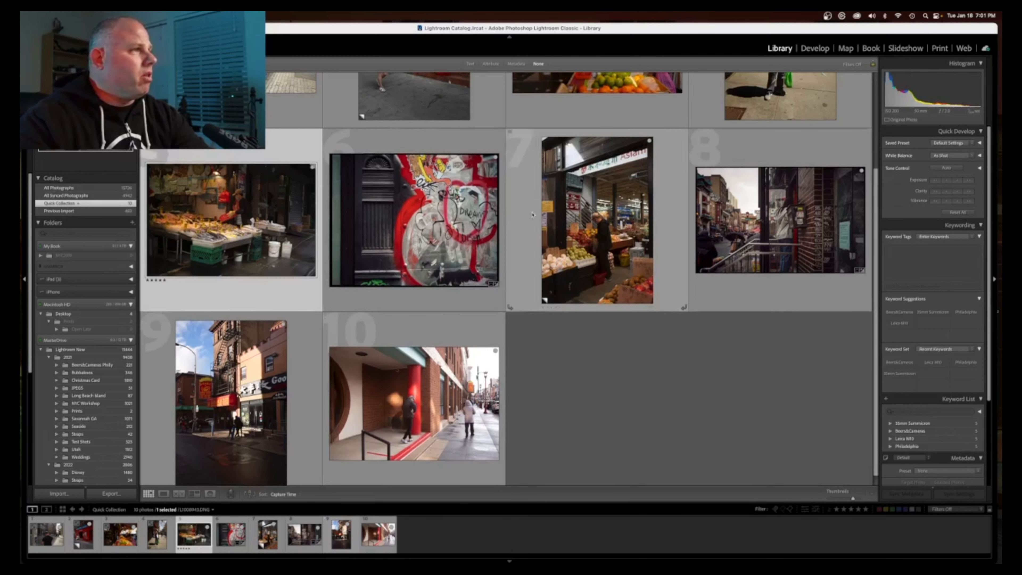
pyautogui.scroll(2, 369, 244)
pyautogui.scroll(3, 367, 244)
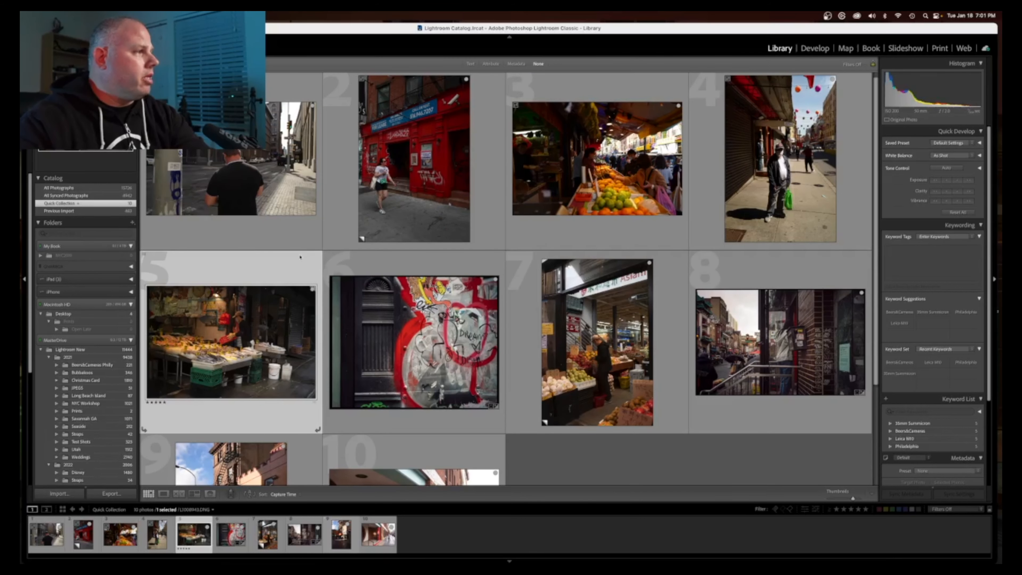
pyautogui.scroll(1, 285, 260)
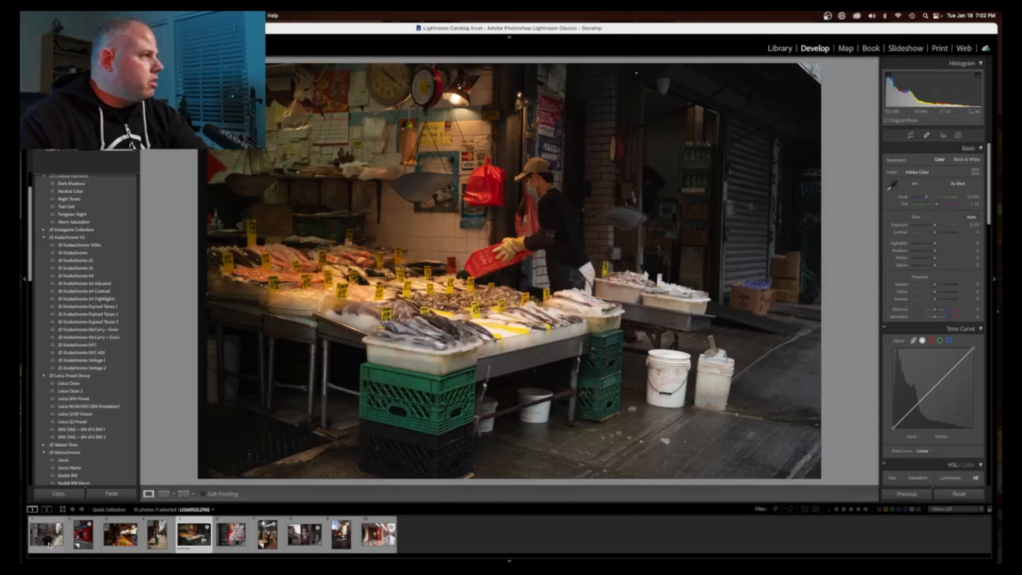
# Apply the JD Kodachrome McCurry + Grain preset to the first photo and set Temp to 5,694 and Tint to -1.
pyautogui.click(49, 545)
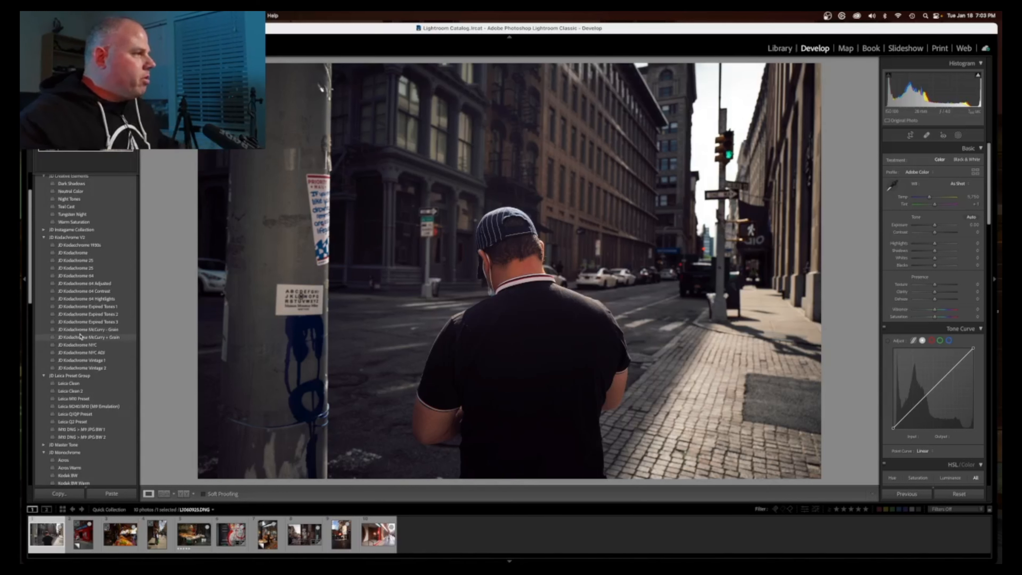
pyautogui.click(80, 337)
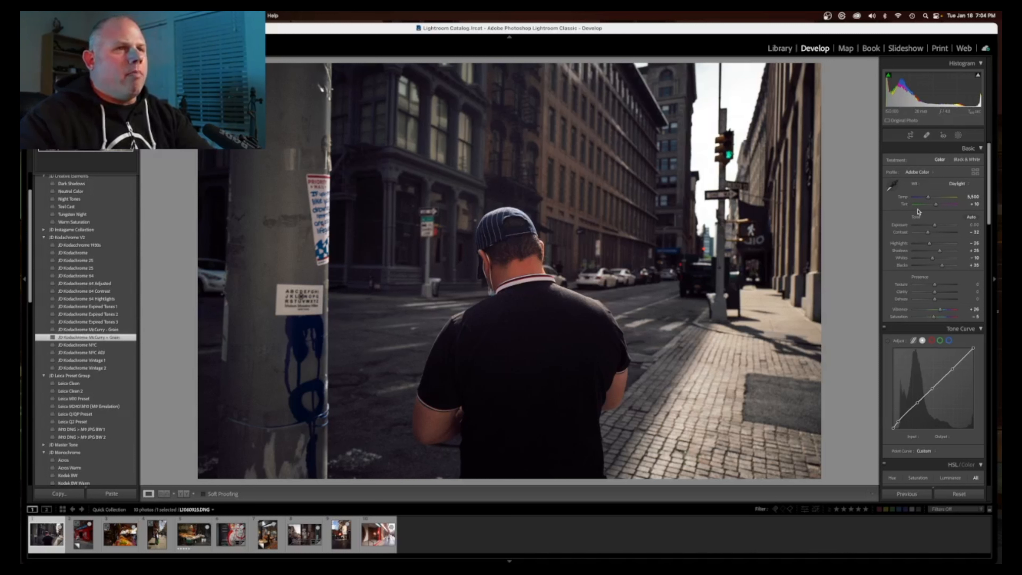
pyautogui.moveTo(928, 199); pyautogui.dragTo(929, 198)
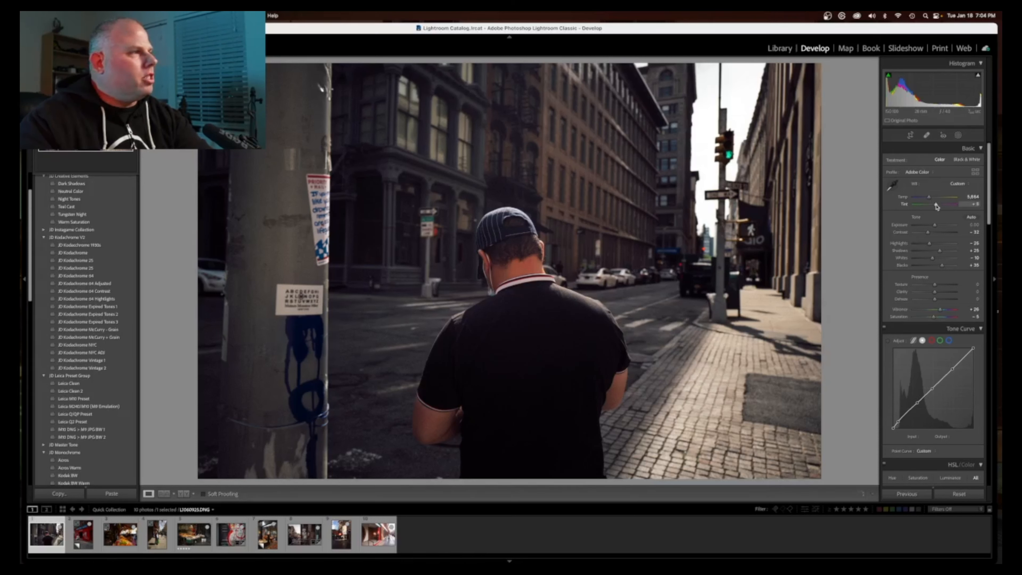
pyautogui.moveTo(936, 206); pyautogui.dragTo(934, 207)
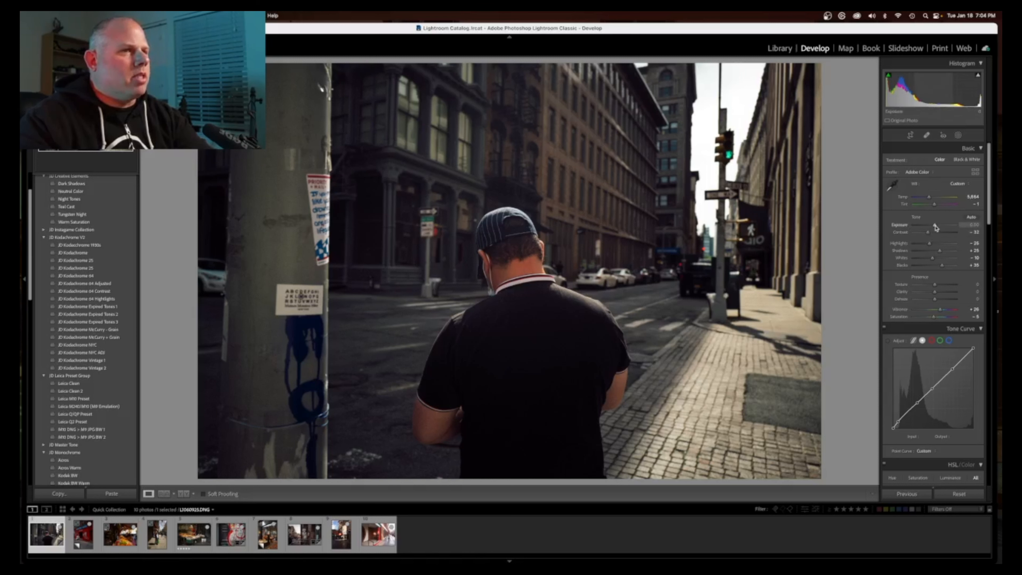
# Set the photo's Exposure to -0.10 and Contrast to -59.
pyautogui.moveTo(935, 225); pyautogui.dragTo(922, 232)
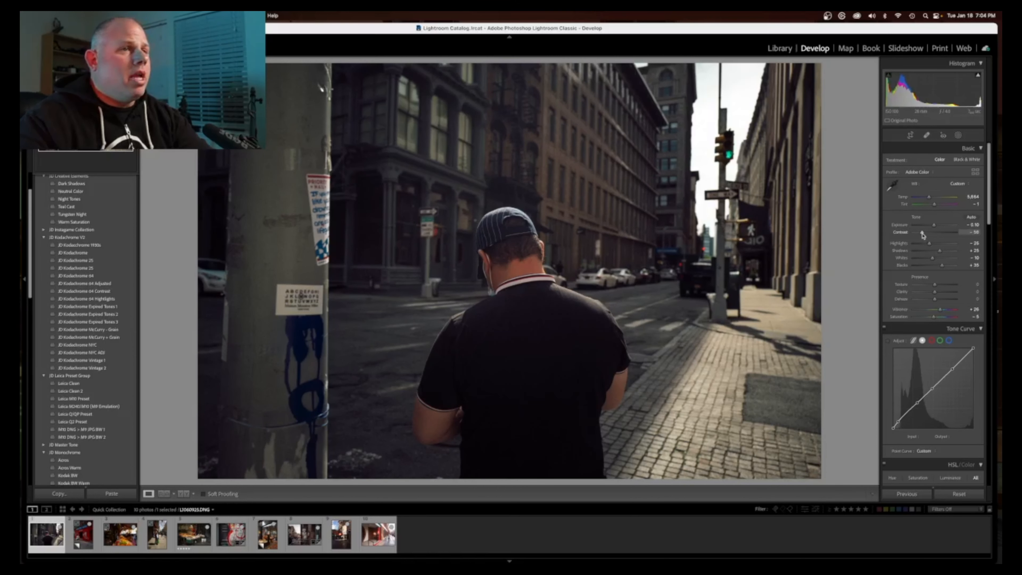
pyautogui.moveTo(922, 234); pyautogui.dragTo(919, 233)
pyautogui.moveTo(920, 232); pyautogui.dragTo(920, 232)
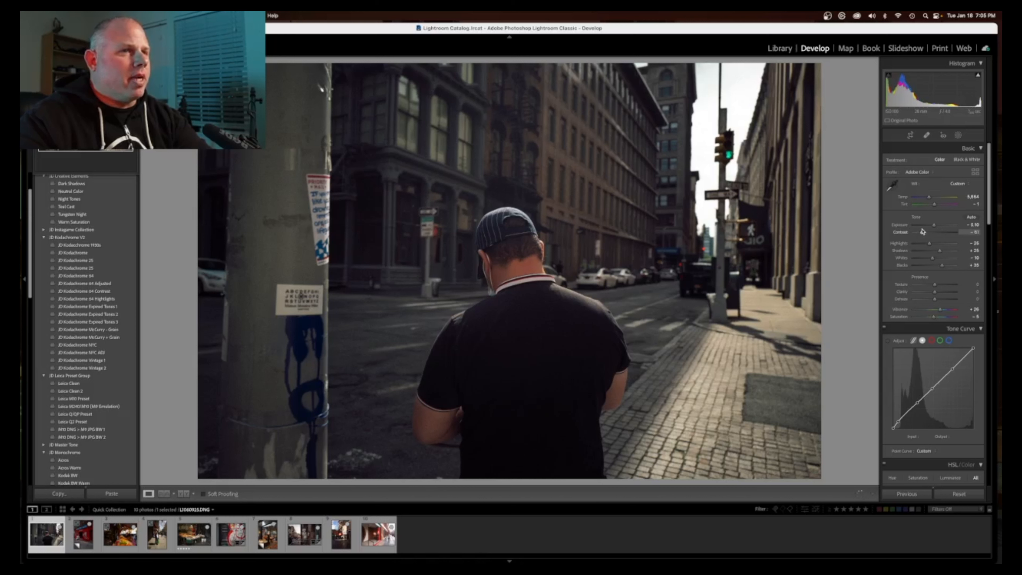
pyautogui.moveTo(922, 229); pyautogui.dragTo(921, 229)
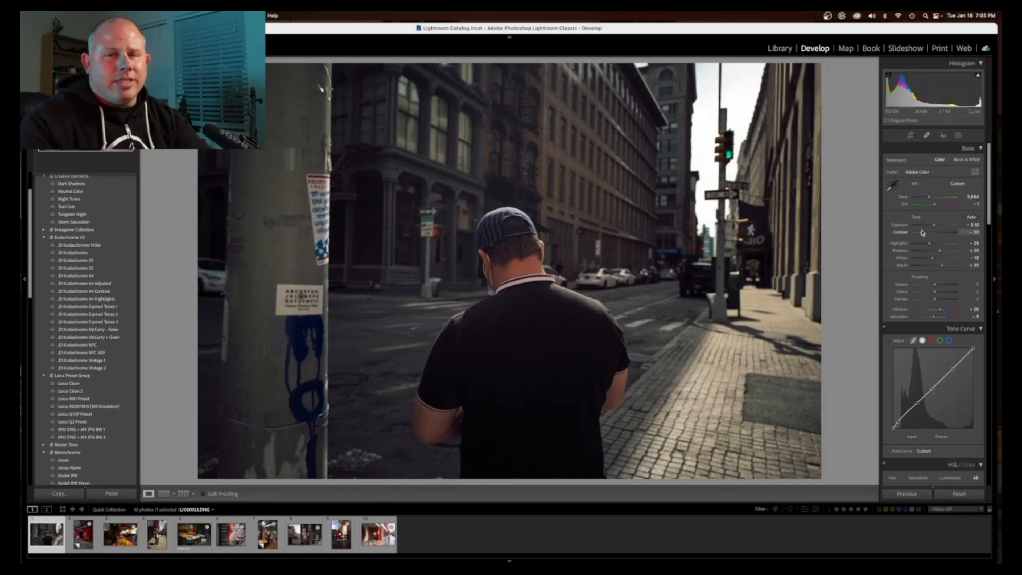
# Set Highlights to -53, Shadows to +38, Whites to +10 and Blacks to +38 for the street photo.
pyautogui.moveTo(929, 243)
pyautogui.mouseDown()
pyautogui.moveTo(918, 249)
pyautogui.moveTo(957, 242)
pyautogui.moveTo(925, 246)
pyautogui.mouseUp()
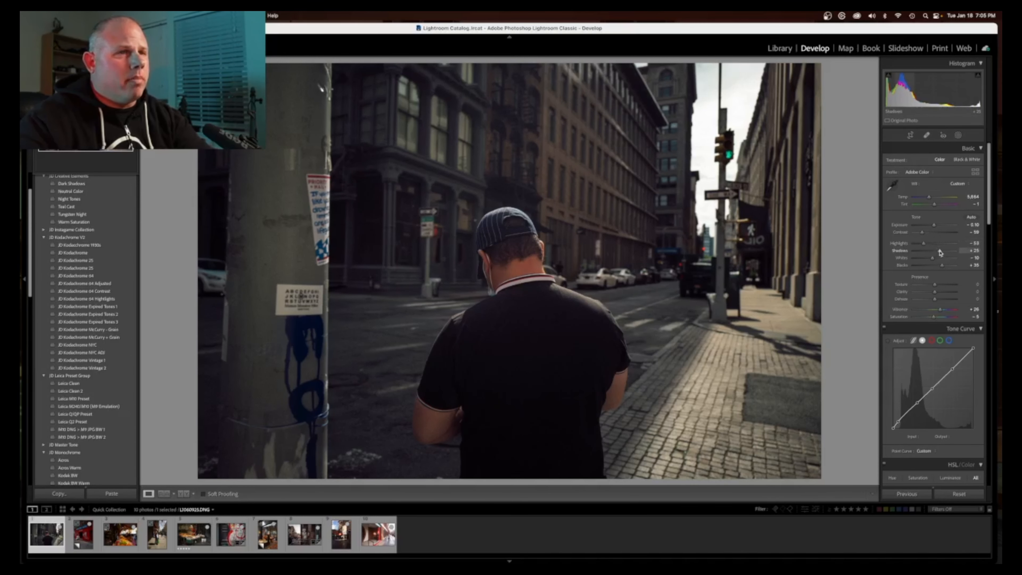
pyautogui.moveTo(939, 251); pyautogui.dragTo(943, 250)
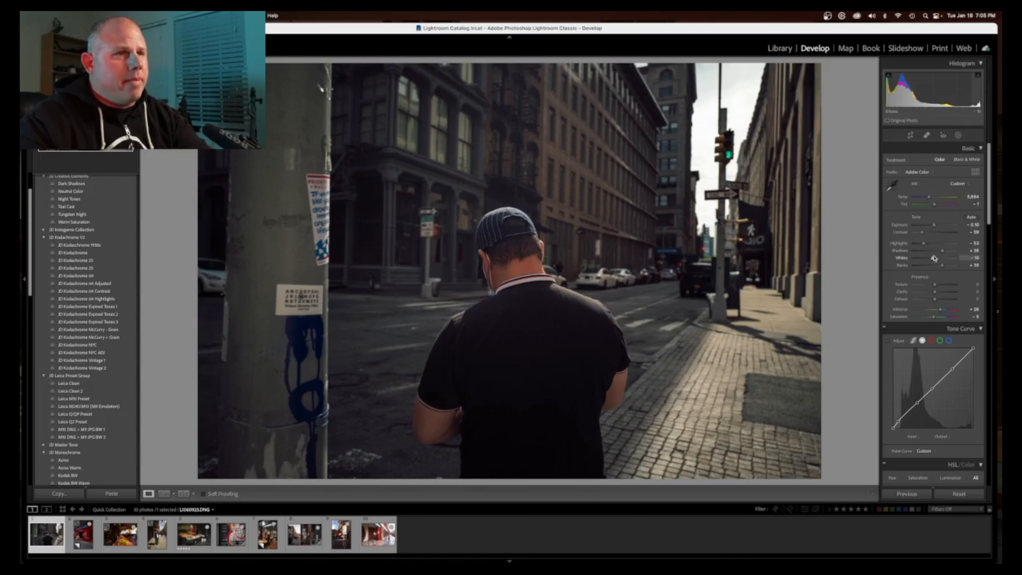
pyautogui.moveTo(933, 259)
pyautogui.mouseDown()
pyautogui.moveTo(953, 258)
pyautogui.moveTo(938, 260)
pyautogui.mouseUp()
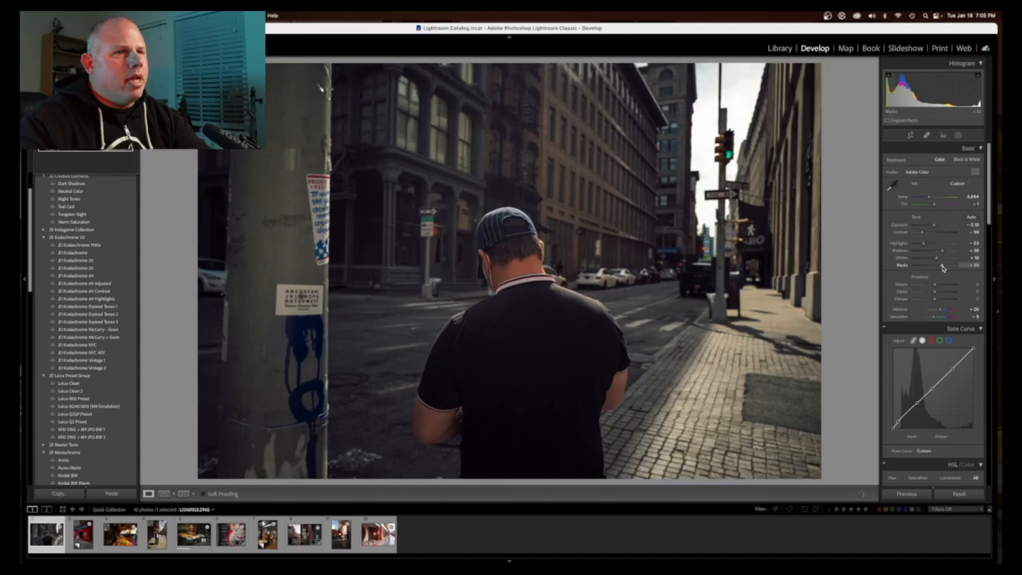
pyautogui.moveTo(943, 267); pyautogui.dragTo(935, 269)
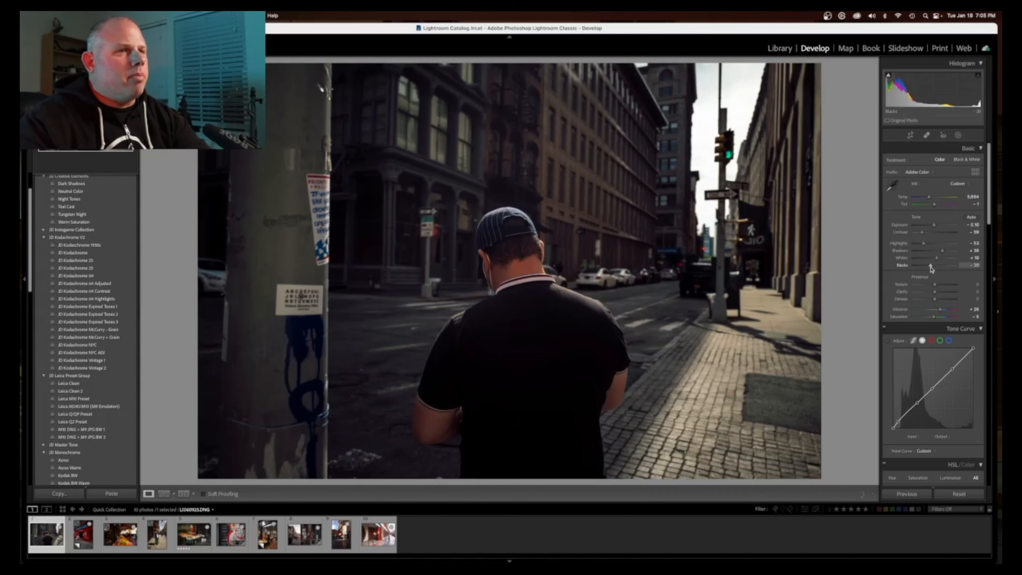
pyautogui.moveTo(929, 268); pyautogui.dragTo(943, 268)
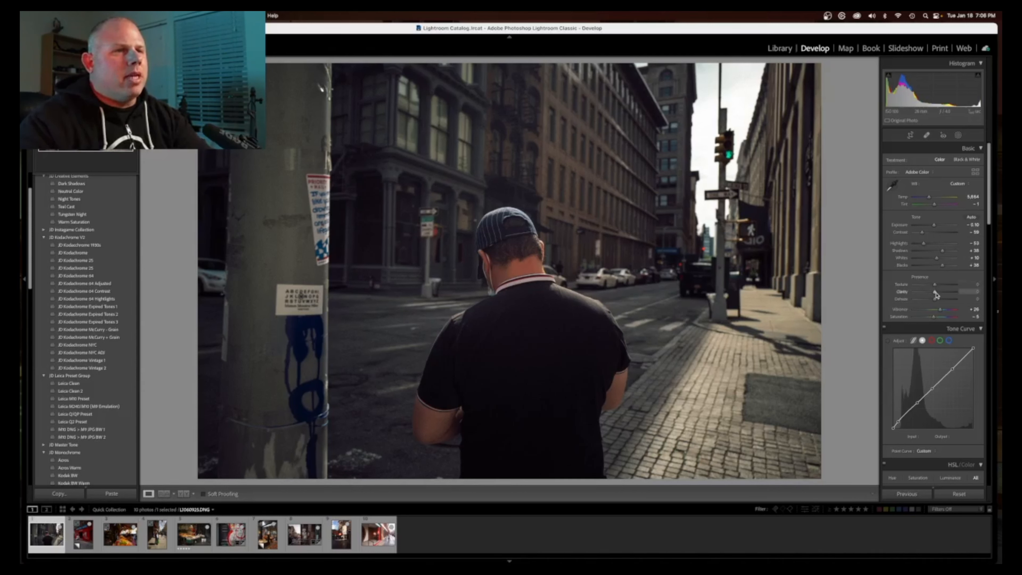
# Try a negative Clarity, reset it to its default, and set Texture to +14.
pyautogui.moveTo(933, 291); pyautogui.dragTo(930, 293)
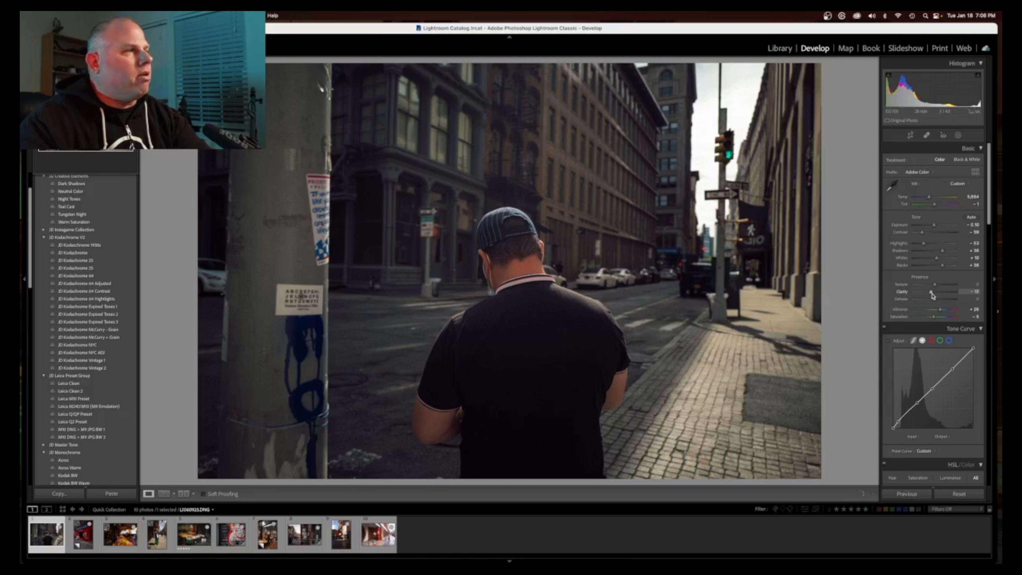
pyautogui.doubleClick(931, 292)
pyautogui.moveTo(935, 285); pyautogui.dragTo(938, 286)
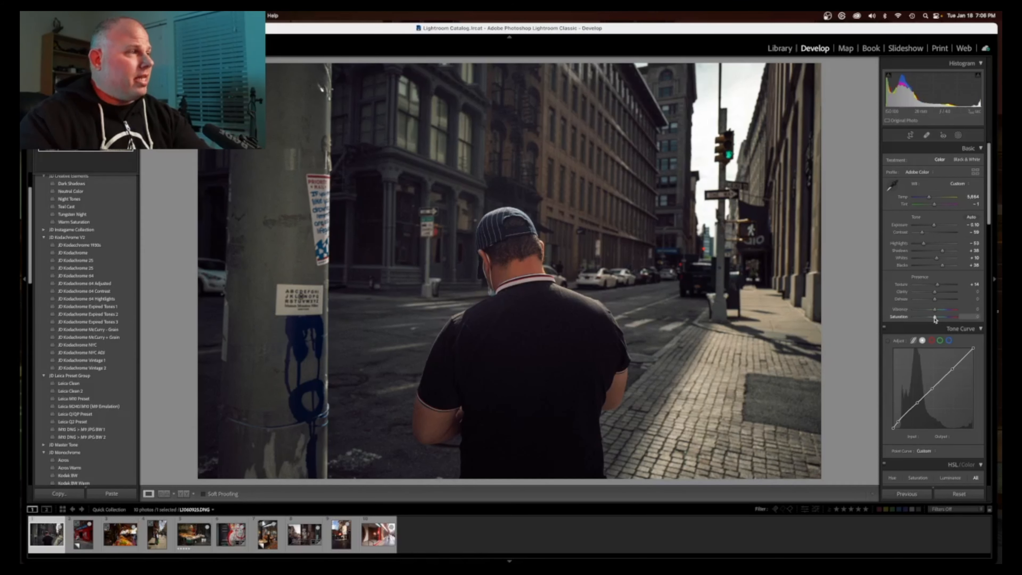
# Set Vibrance to +26 and raise Saturation slightly above zero.
pyautogui.moveTo(934, 310)
pyautogui.mouseDown()
pyautogui.moveTo(948, 310)
pyautogui.moveTo(934, 312)
pyautogui.mouseUp()
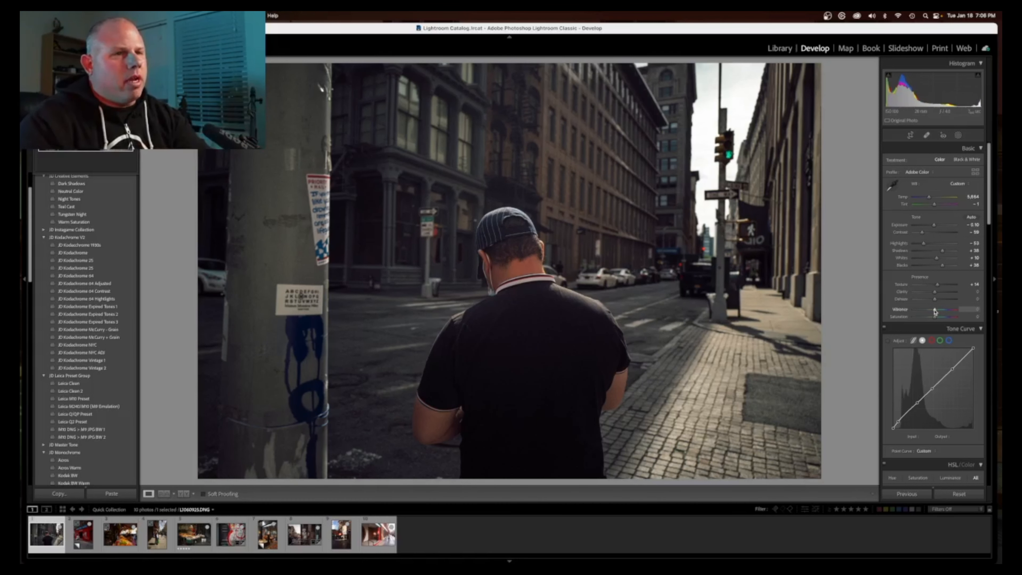
pyautogui.moveTo(934, 311)
pyautogui.mouseDown()
pyautogui.moveTo(950, 309)
pyautogui.moveTo(939, 313)
pyautogui.mouseUp()
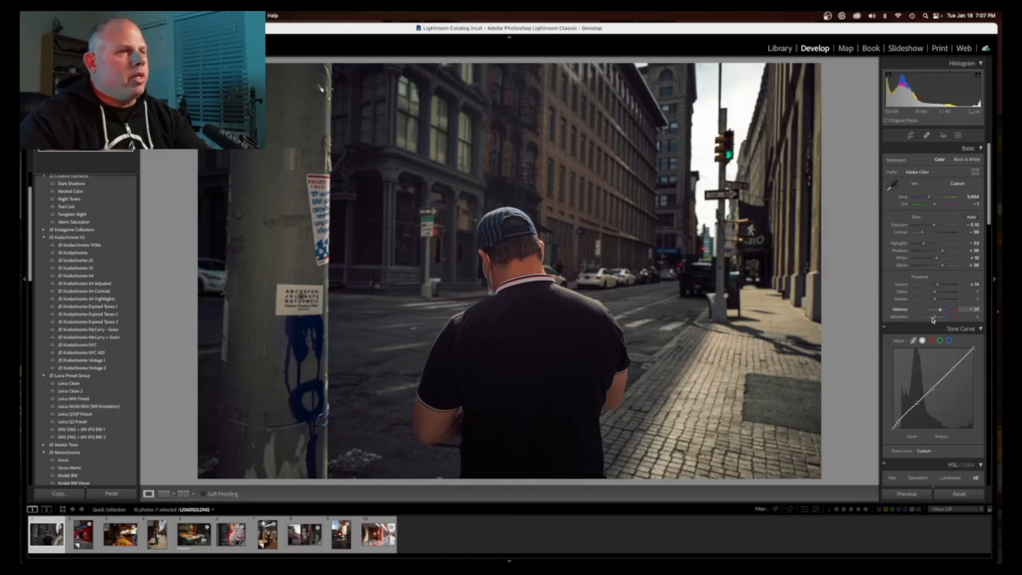
pyautogui.moveTo(935, 318); pyautogui.dragTo(936, 319)
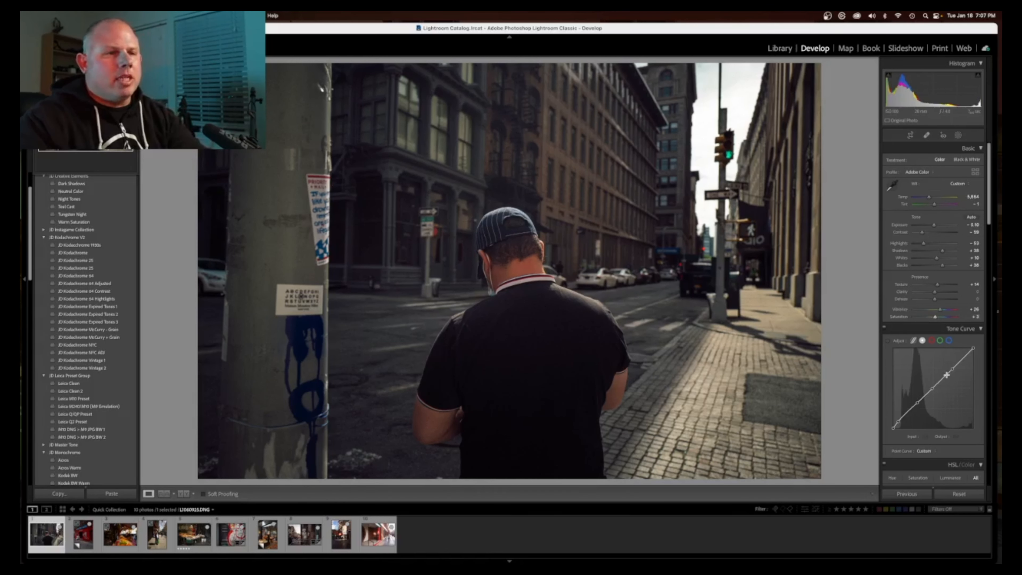
# Set the sharpening Masking to 84 while previewing the mask in black and white so mainly the edges are sharpened.
pyautogui.scroll(-5, 946, 374)
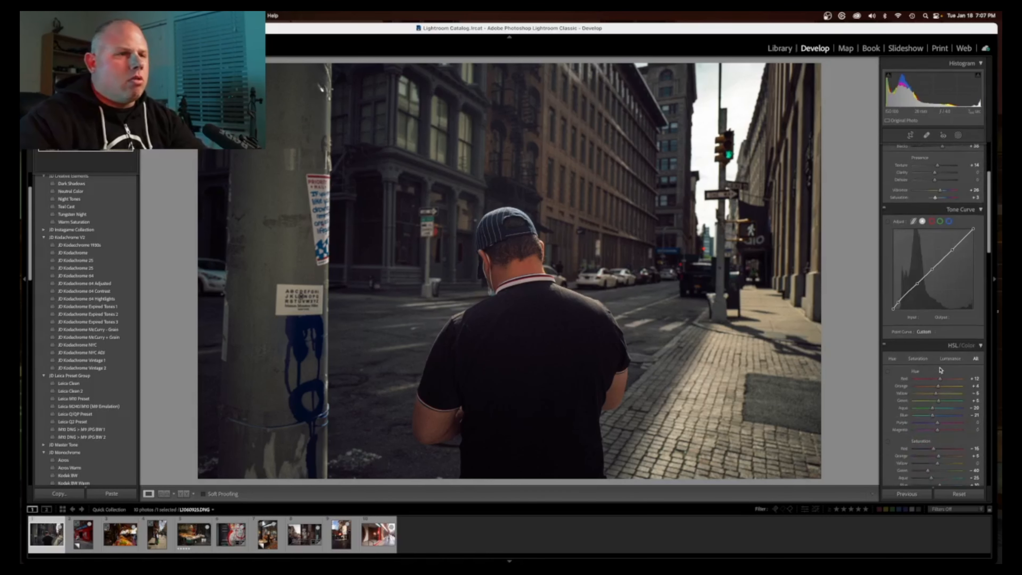
pyautogui.scroll(-10, 939, 367)
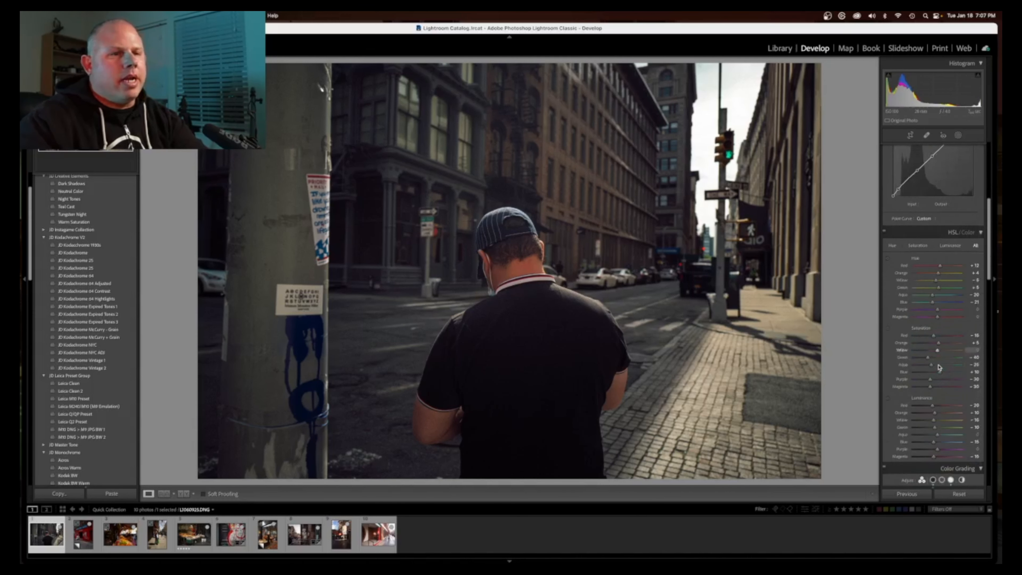
pyautogui.scroll(-3, 938, 366)
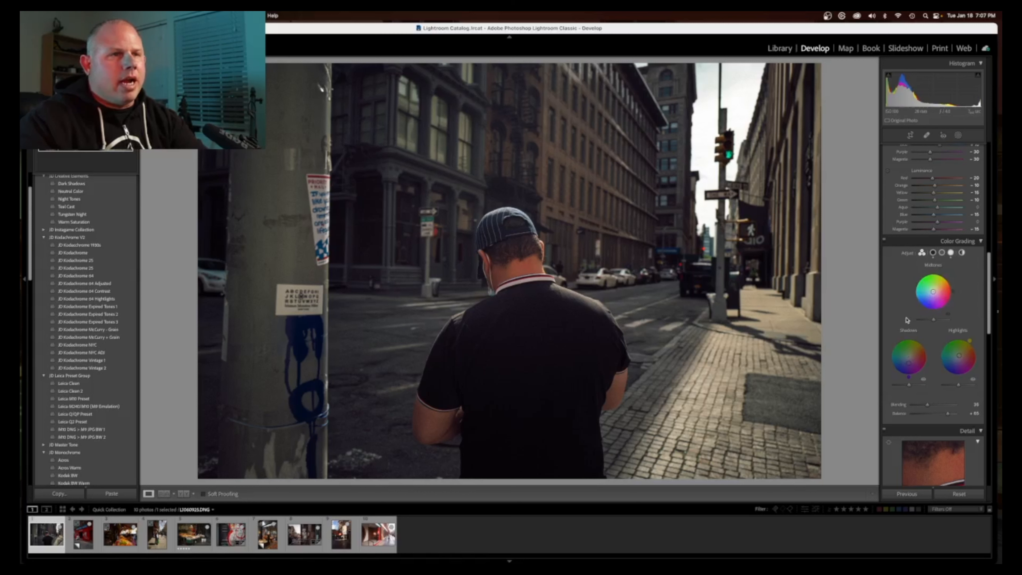
pyautogui.scroll(-3, 905, 321)
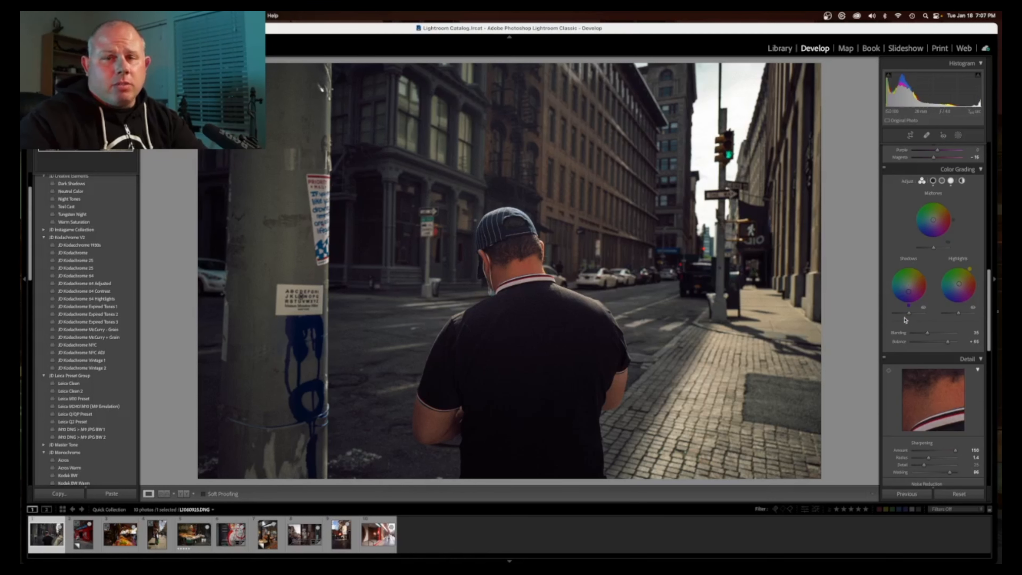
pyautogui.scroll(-1, 905, 320)
pyautogui.scroll(-3, 904, 320)
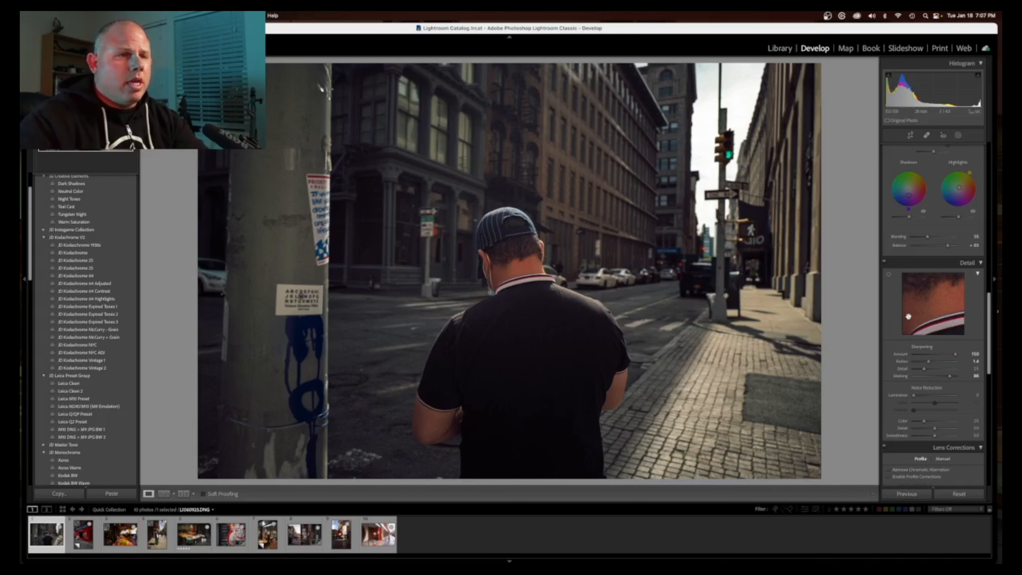
pyautogui.scroll(-2, 933, 333)
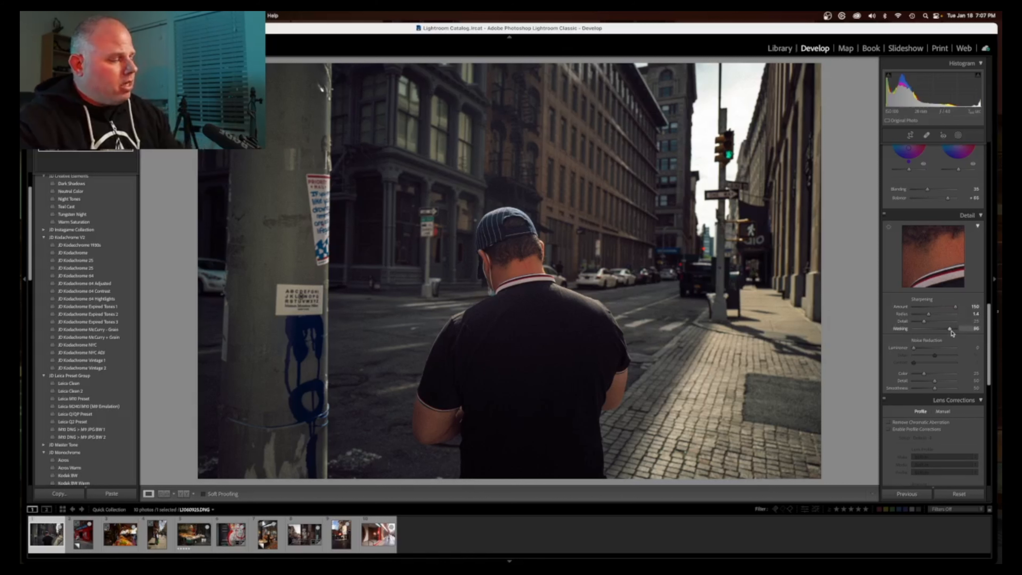
pyautogui.moveTo(951, 331); pyautogui.dragTo(928, 329)
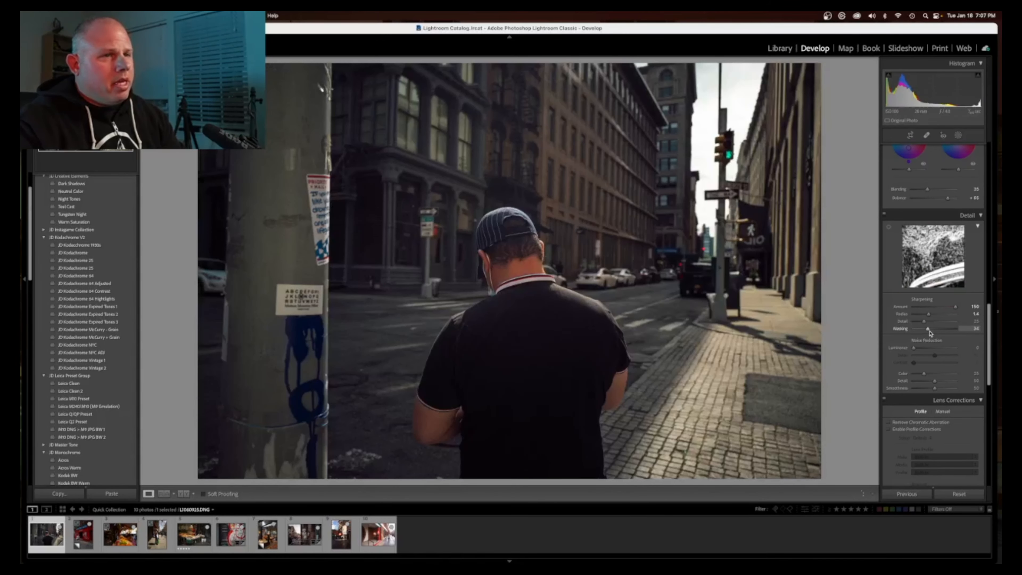
pyautogui.keyDown('alt'); pyautogui.click(928, 329); pyautogui.keyUp('alt')
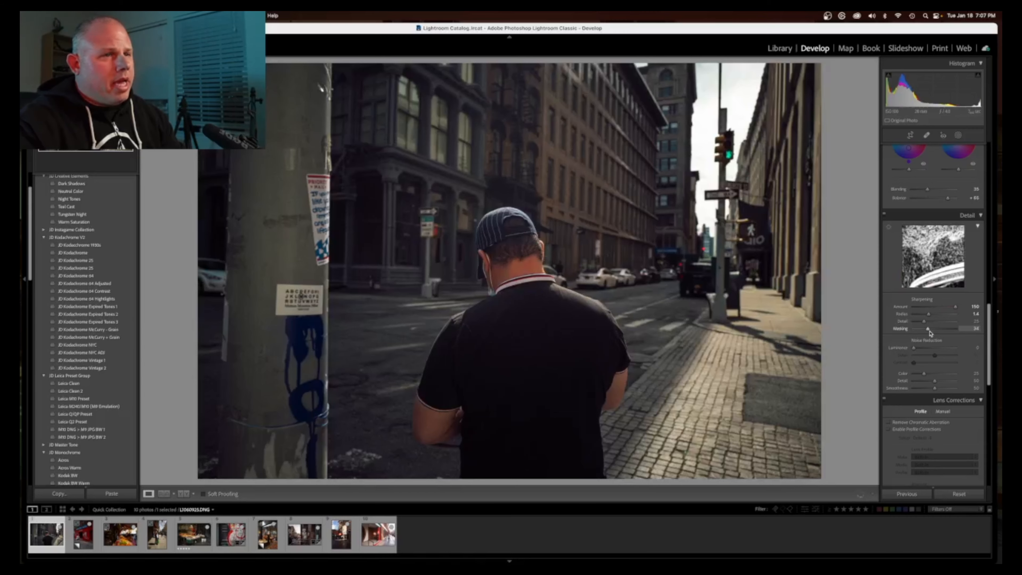
pyautogui.keyDown('alt'); pyautogui.moveTo(928, 330); pyautogui.dragTo(955, 333); pyautogui.keyUp('alt')
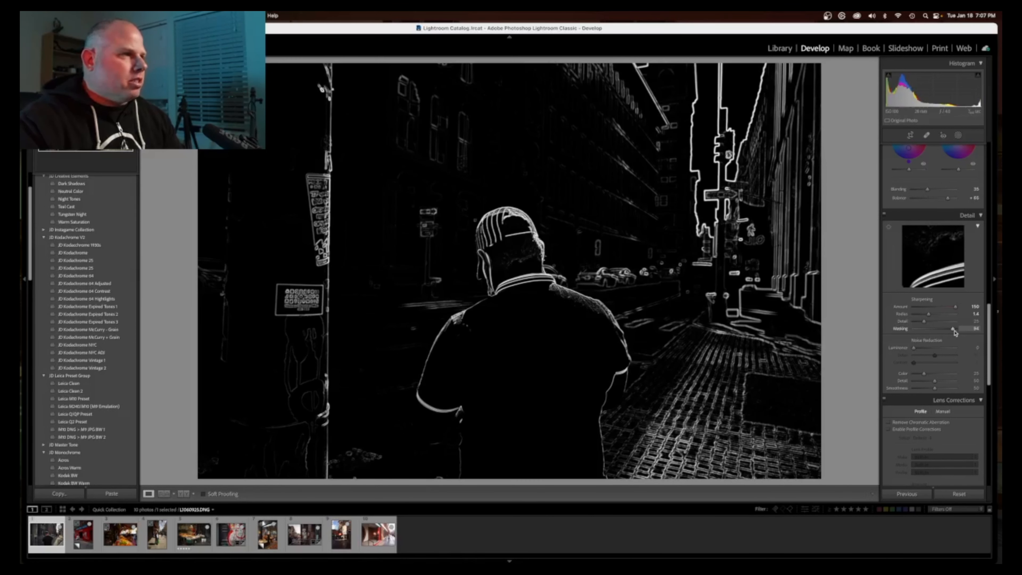
pyautogui.keyDown('alt'); pyautogui.moveTo(954, 332); pyautogui.dragTo(955, 332); pyautogui.keyUp('alt')
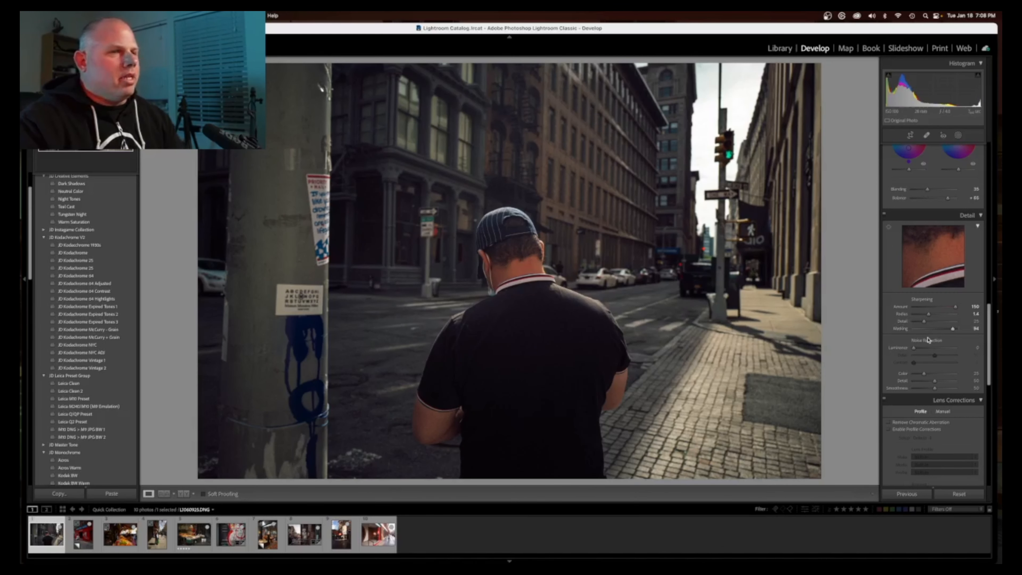
# Turn on Remove Chromatic Aberration and Enable Profile Corrections for the photo.
pyautogui.scroll(-4, 931, 342)
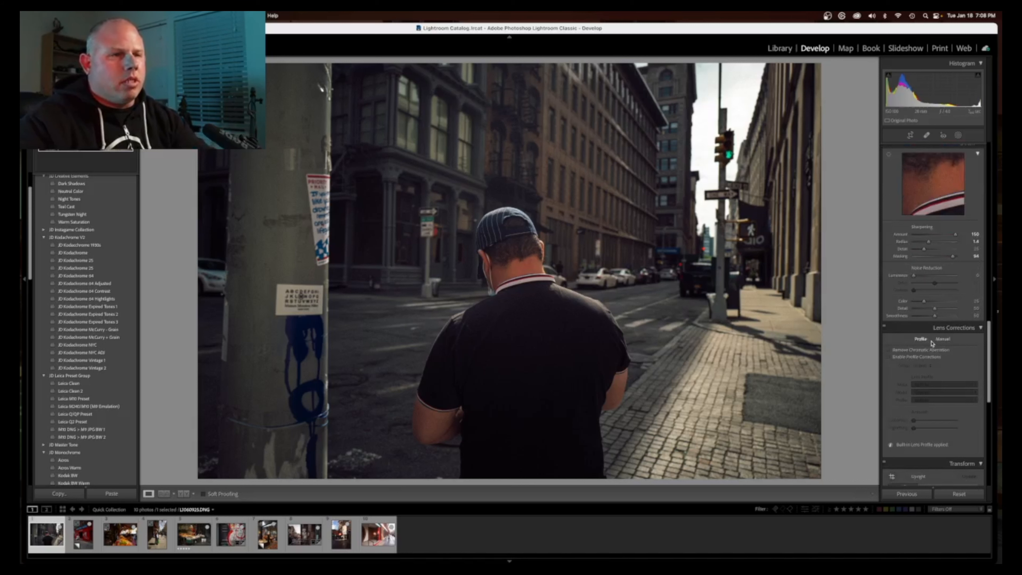
pyautogui.scroll(-3, 931, 344)
pyautogui.click(887, 289)
pyautogui.click(889, 296)
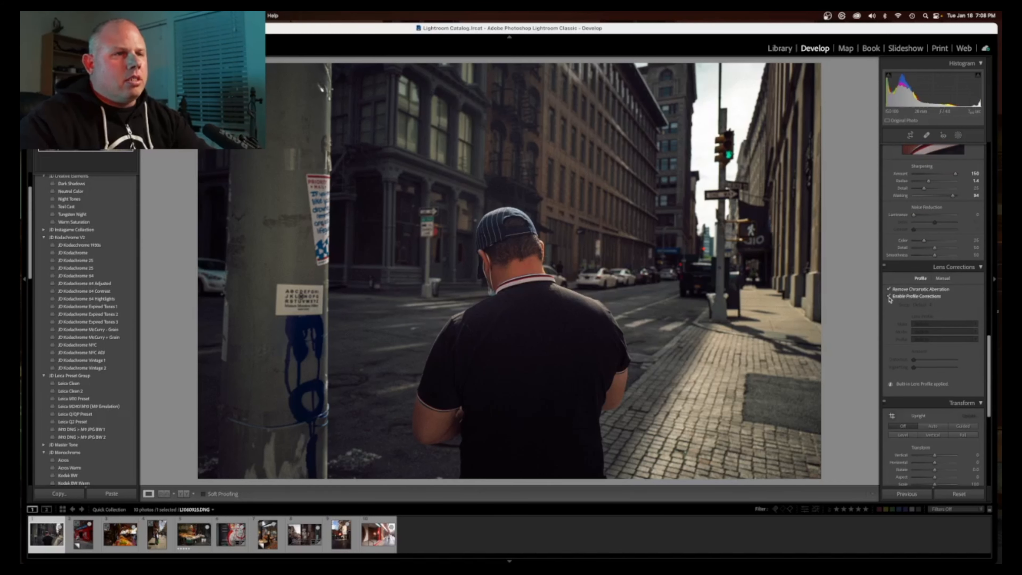
pyautogui.scroll(-2, 902, 318)
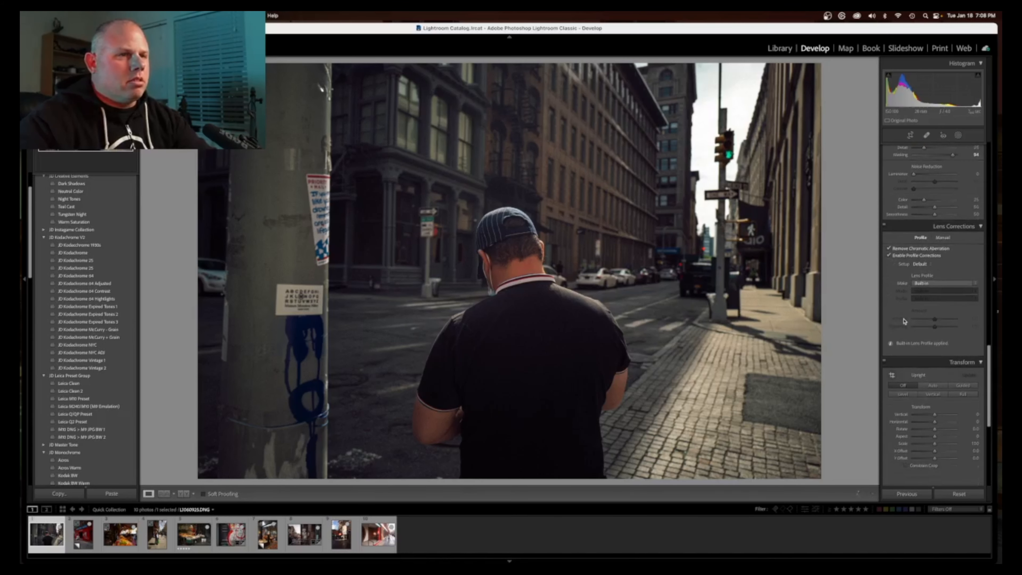
# Apply the Auto Upright perspective correction to the photo of the man in the cap.
pyautogui.scroll(-1, 902, 320)
pyautogui.scroll(-1, 902, 320)
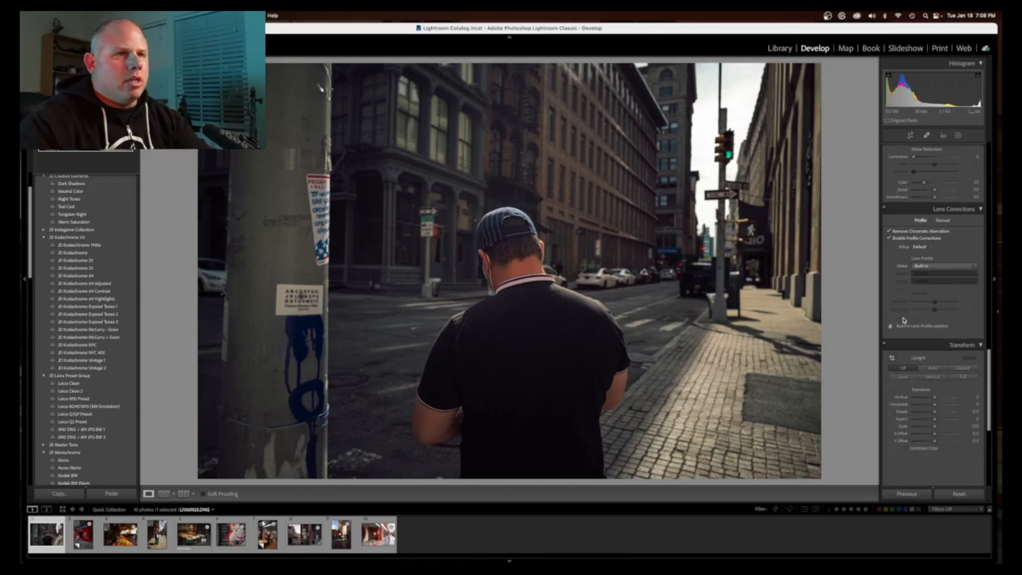
pyautogui.scroll(-3, 903, 320)
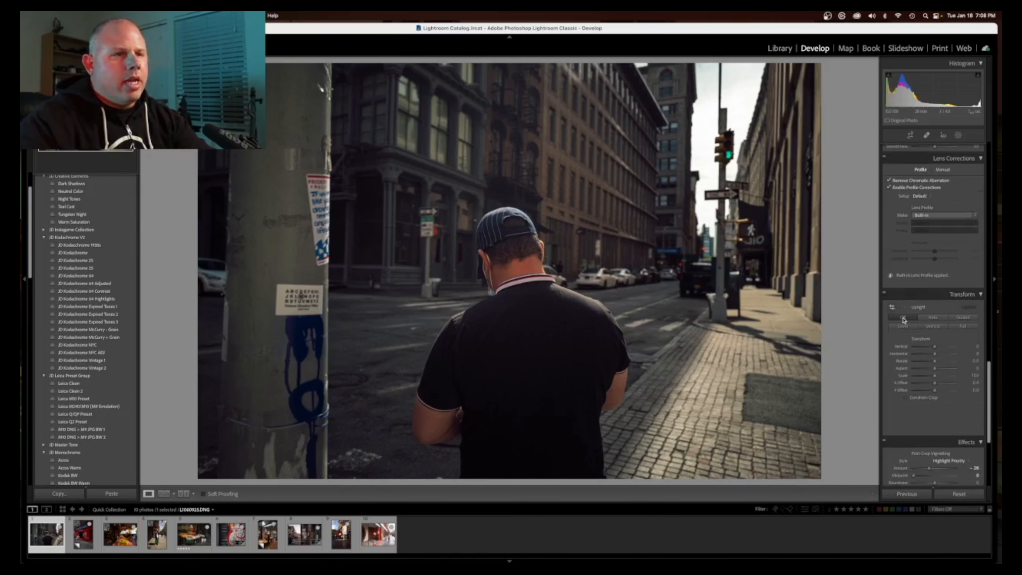
pyautogui.click(933, 318)
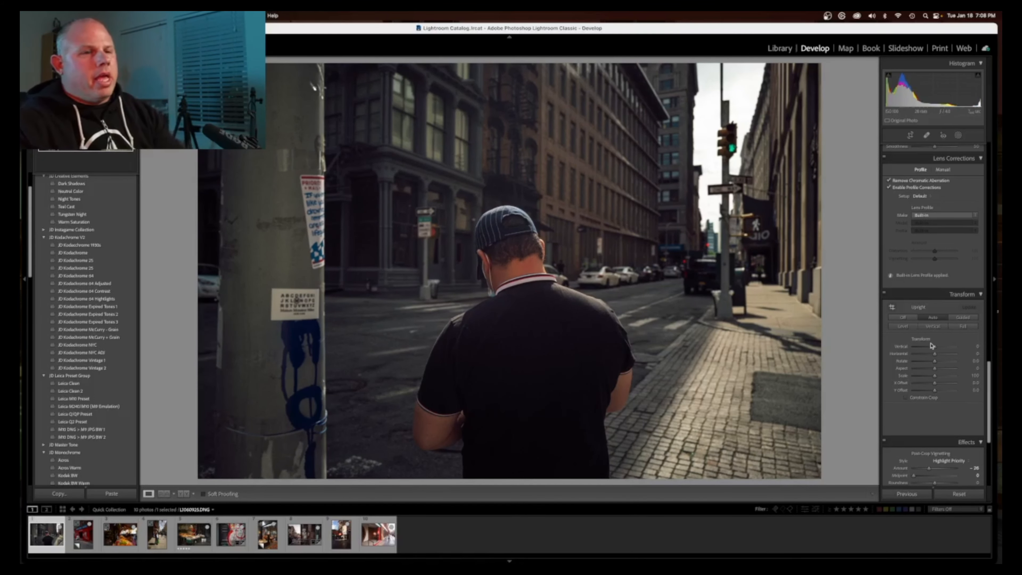
# Compare the photo without the post-crop vignette, and set the vignetting Amount to -32.
pyautogui.scroll(-4, 931, 345)
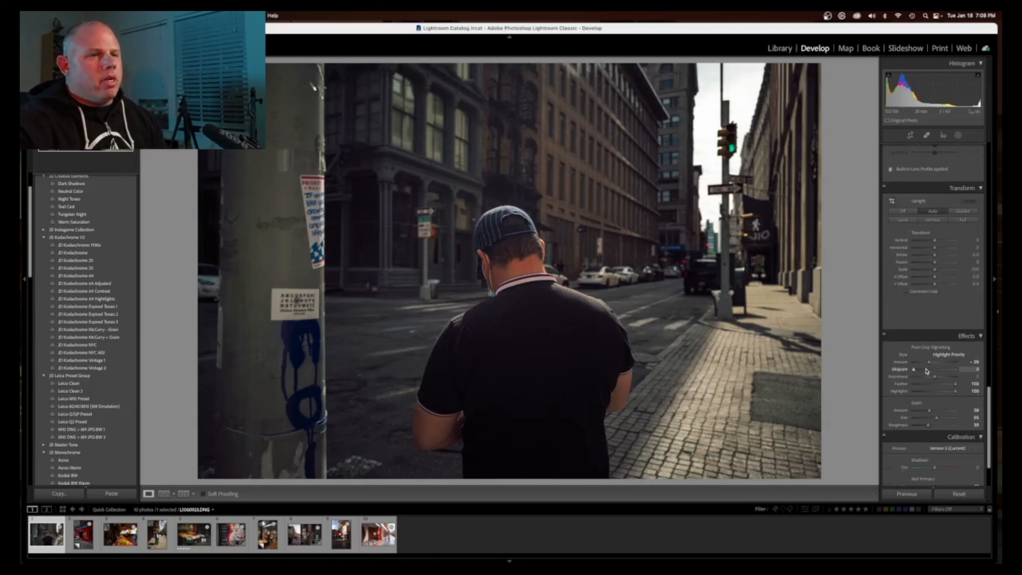
pyautogui.moveTo(929, 359); pyautogui.dragTo(935, 359)
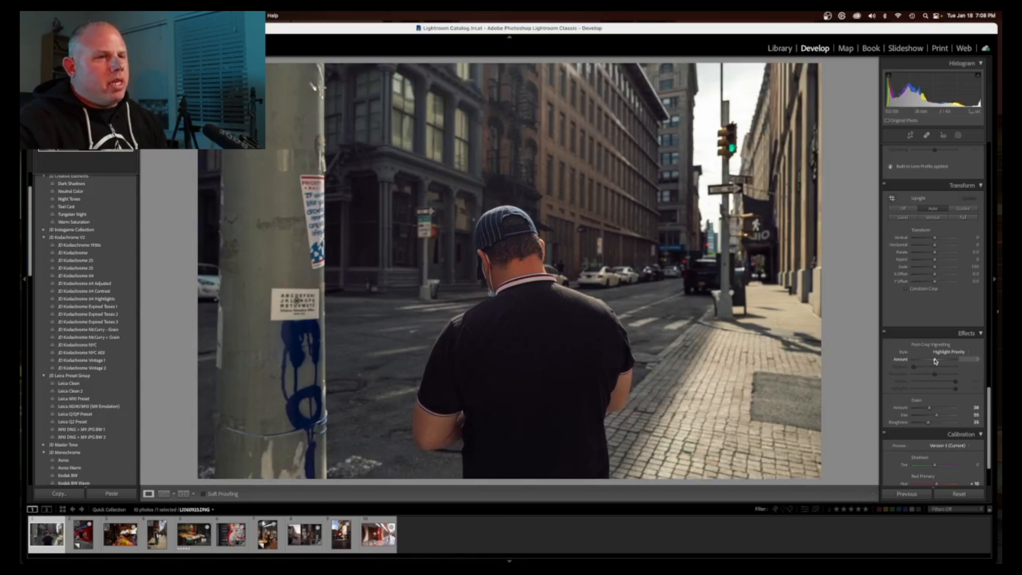
pyautogui.moveTo(935, 361); pyautogui.dragTo(930, 362)
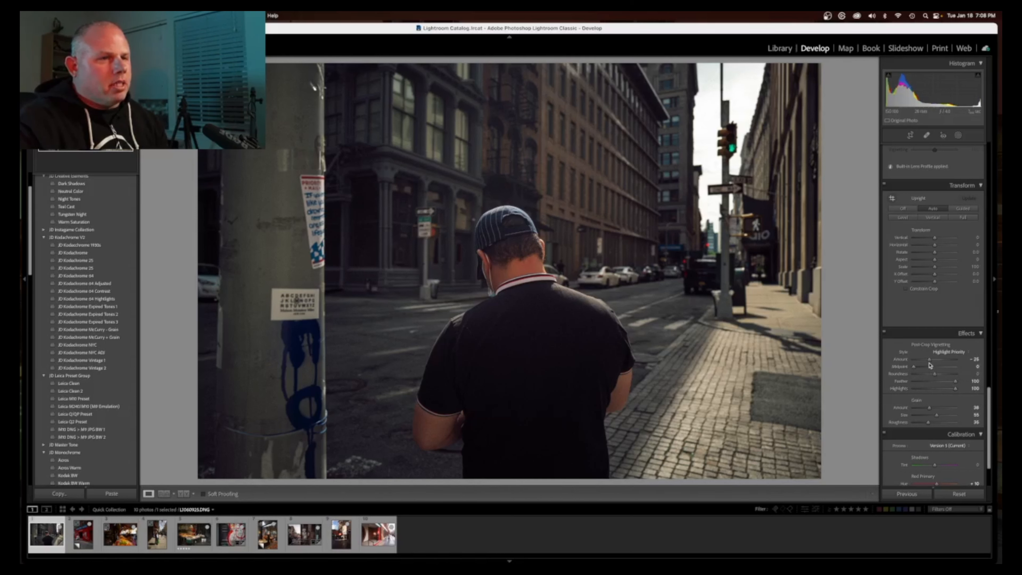
pyautogui.moveTo(929, 365); pyautogui.dragTo(928, 364)
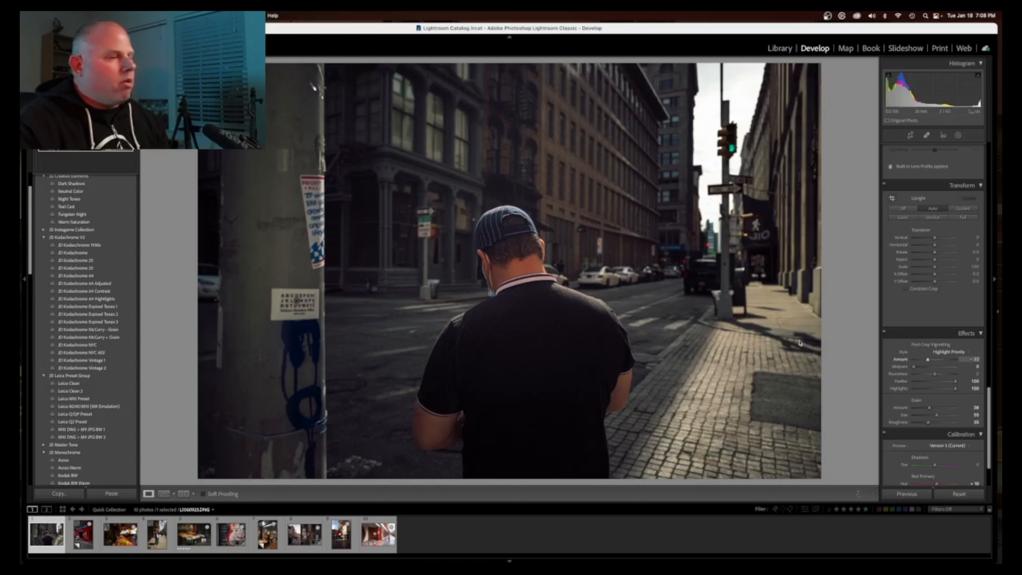
# Apply the Black Frame 5 preset from JD RAW DVLOP TOOLS and turn on Soft Proofing to view the frame against white.
pyautogui.scroll(-5, 81, 342)
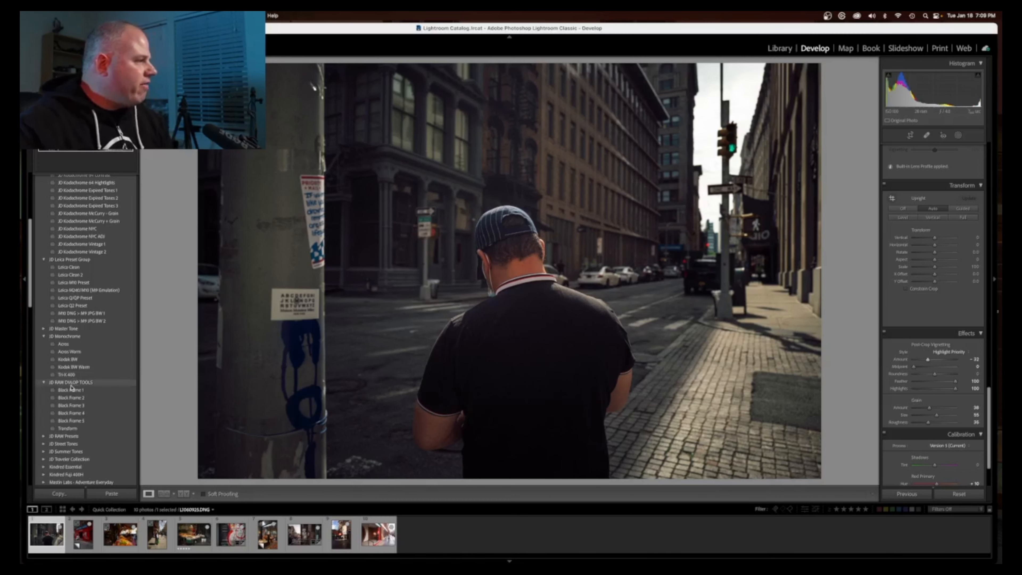
pyautogui.click(43, 337)
pyautogui.click(43, 259)
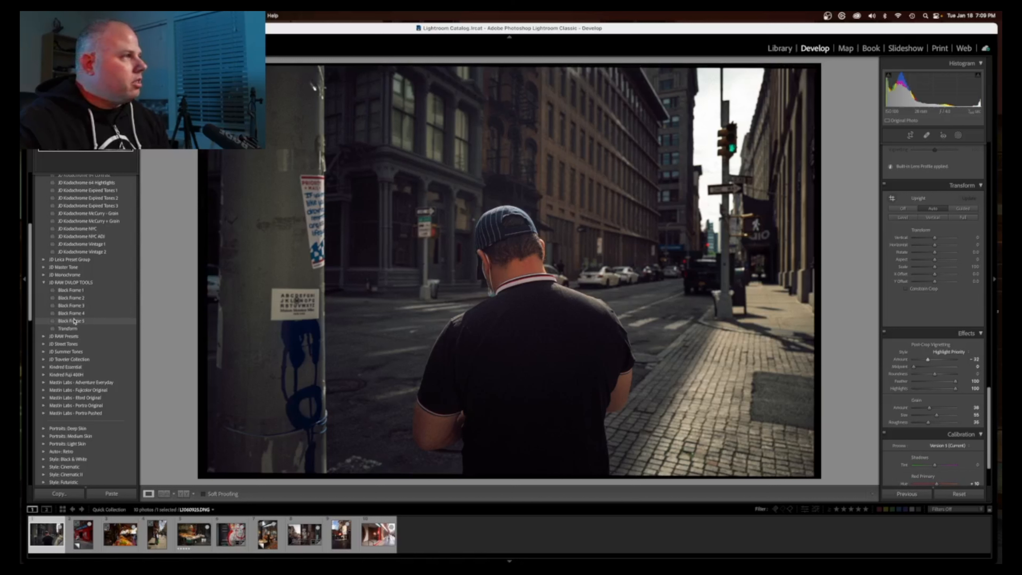
pyautogui.click(73, 321)
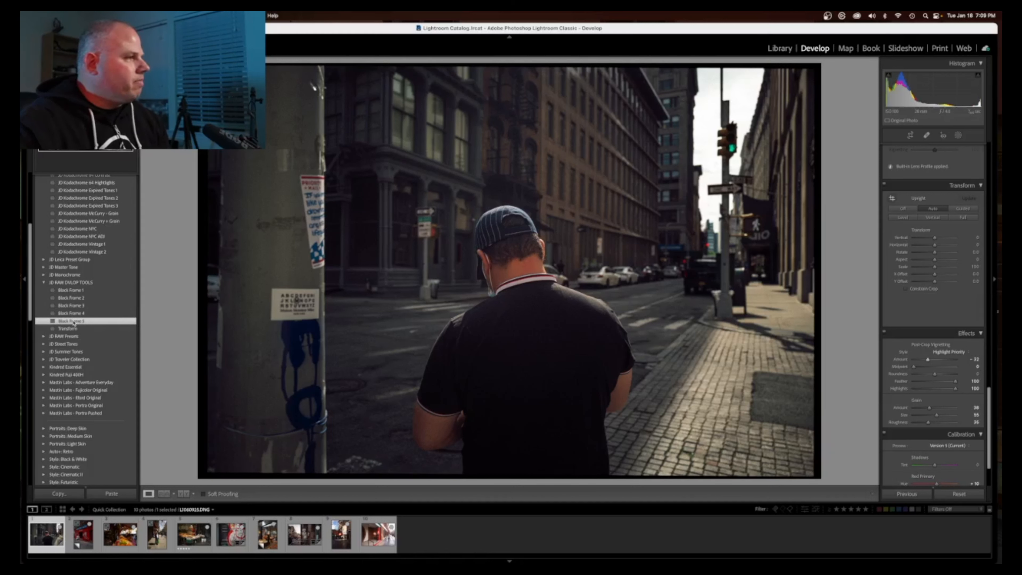
pyautogui.click(203, 494)
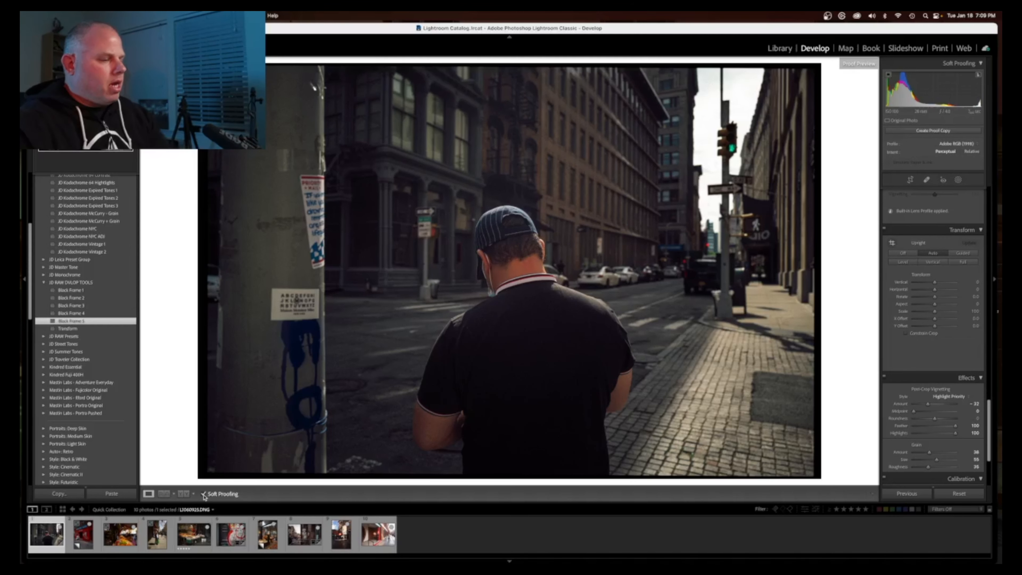
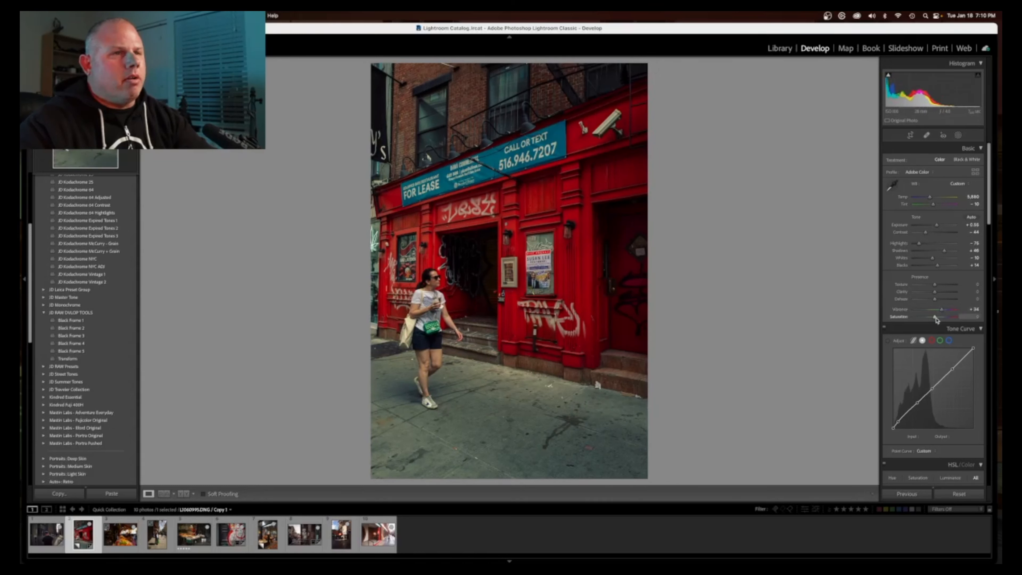
# Set Saturation to -8 and apply the Auto Upright correction to the red storefront photo.
pyautogui.moveTo(933, 316); pyautogui.dragTo(932, 317)
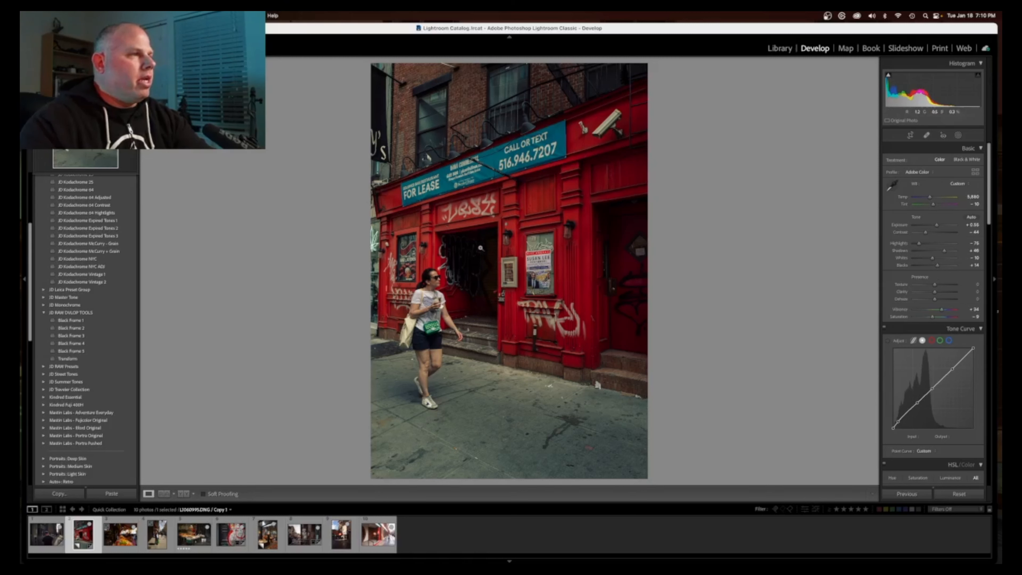
pyautogui.scroll(-5, 927, 379)
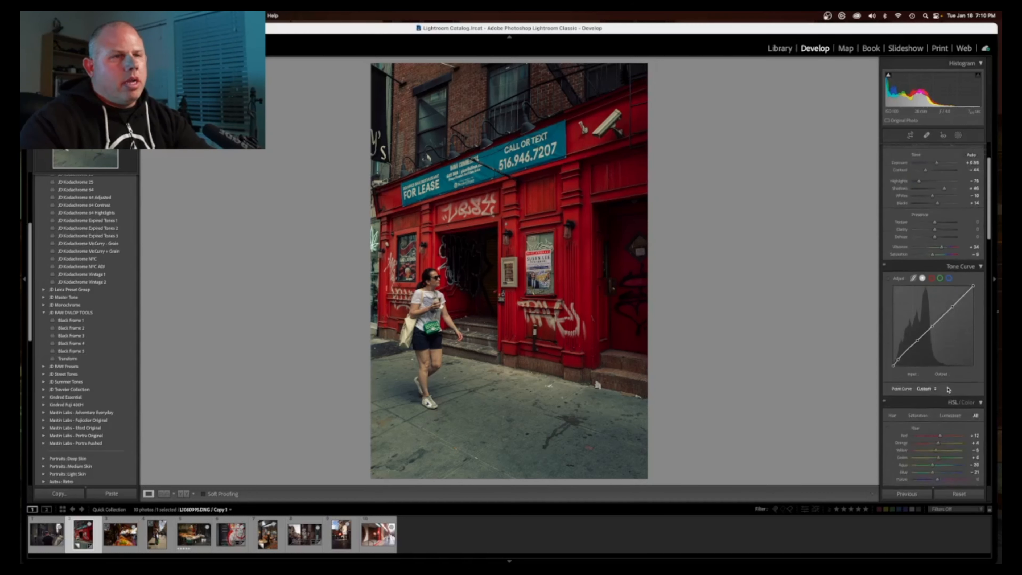
pyautogui.scroll(-7, 926, 379)
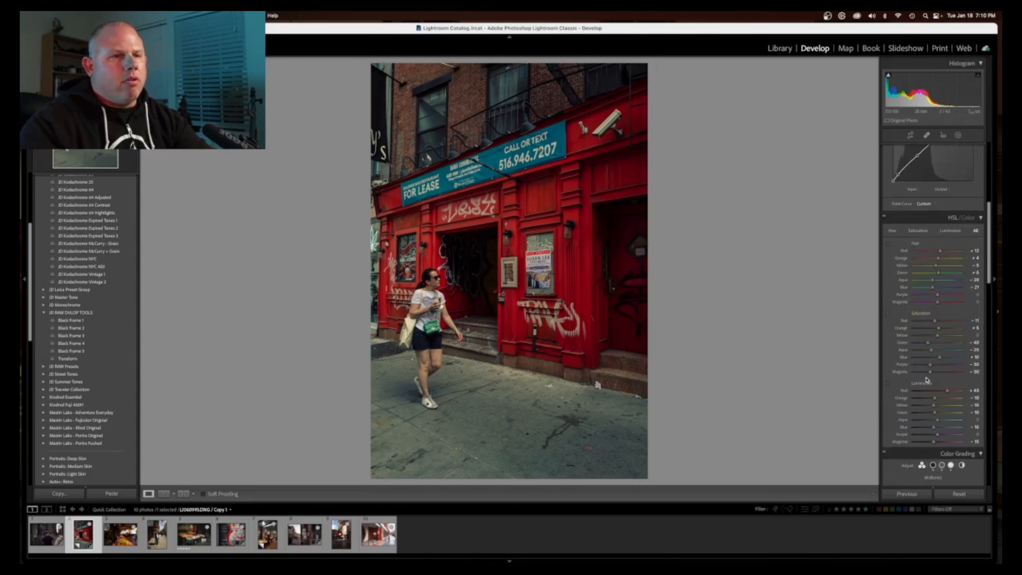
pyautogui.scroll(-3, 927, 380)
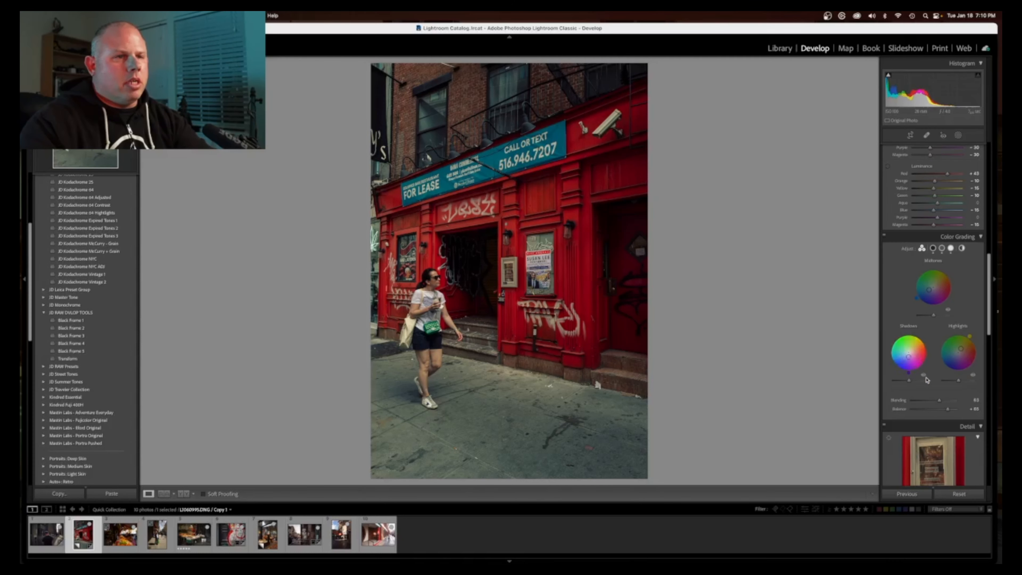
pyautogui.scroll(-10, 927, 379)
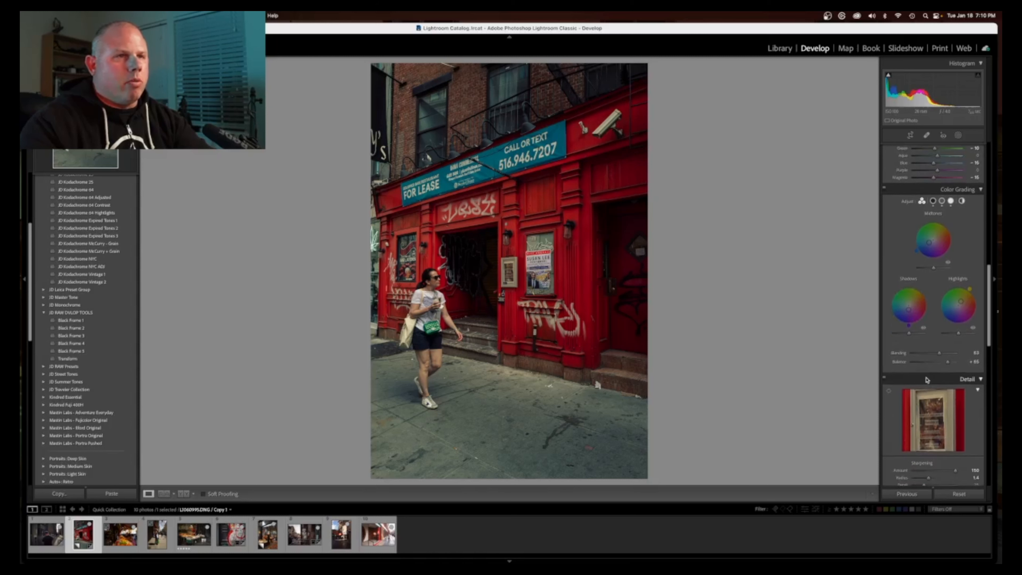
pyautogui.scroll(-1, 926, 380)
pyautogui.scroll(1, 927, 357)
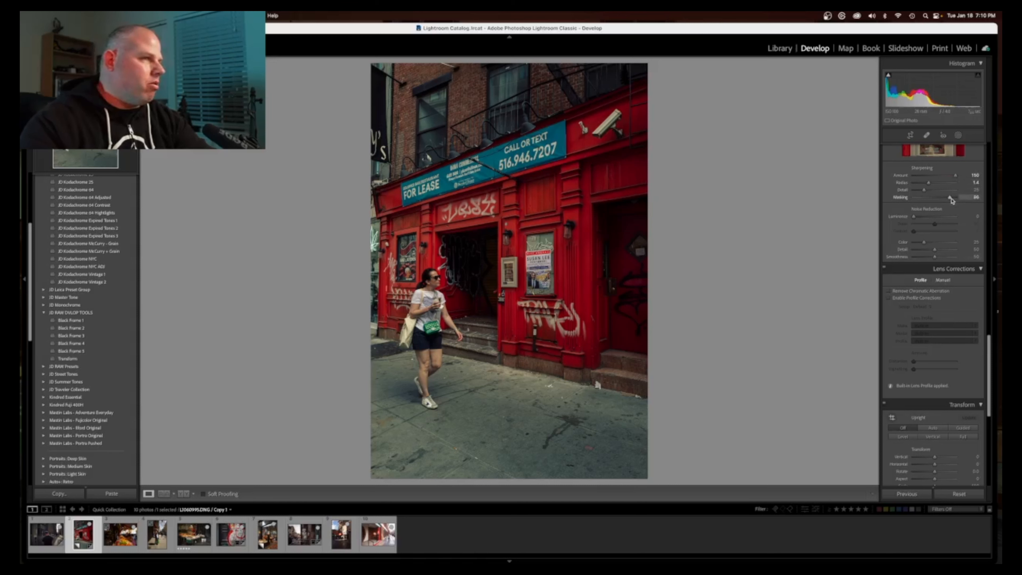
pyautogui.scroll(-3, 918, 333)
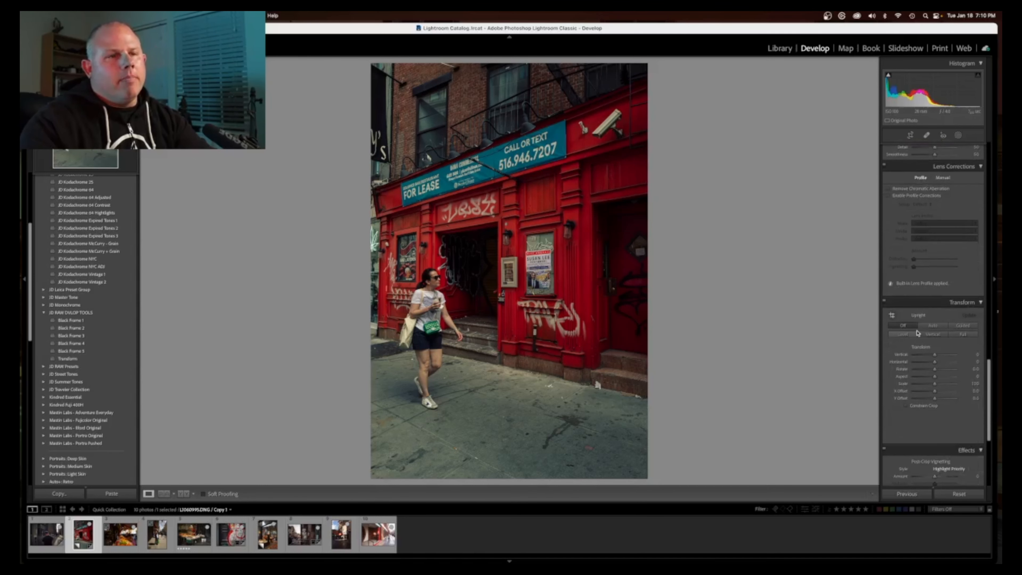
pyautogui.click(933, 325)
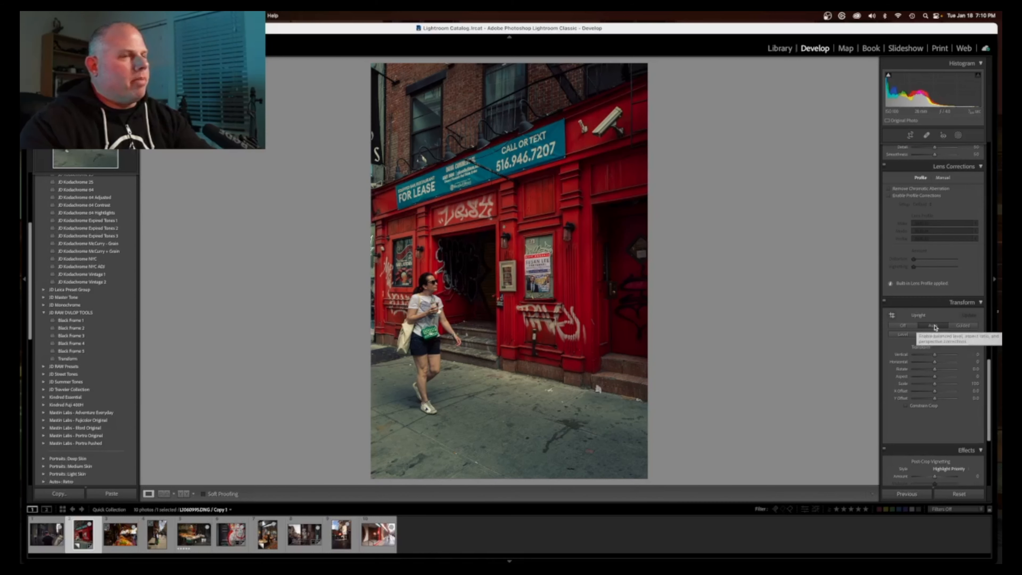
# Add a post-crop vignette to the storefront photo with Amount -12, Midpoint 0, Feather 100 and Highlights 100.
pyautogui.scroll(-5, 931, 342)
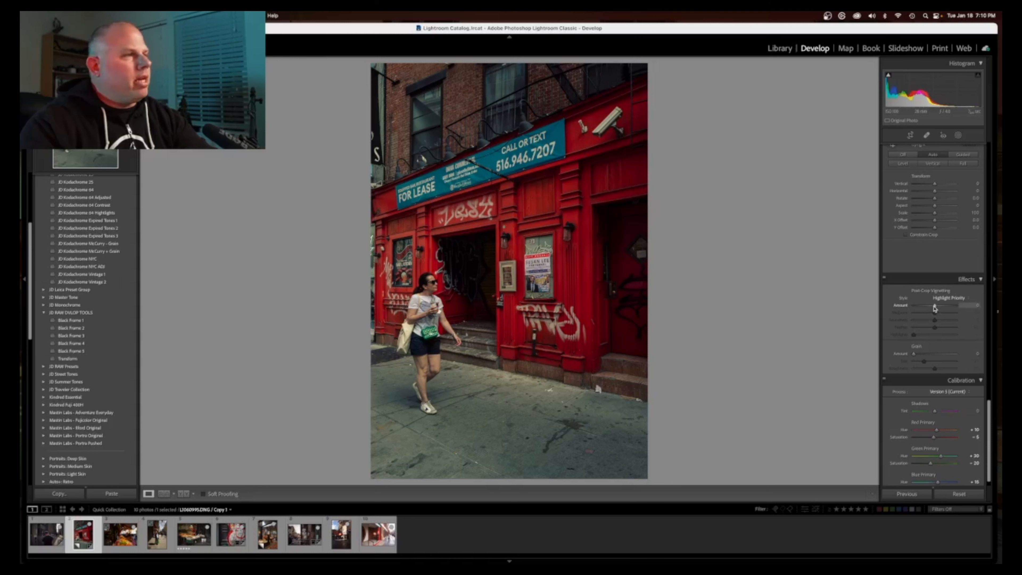
pyautogui.moveTo(934, 306); pyautogui.dragTo(932, 306)
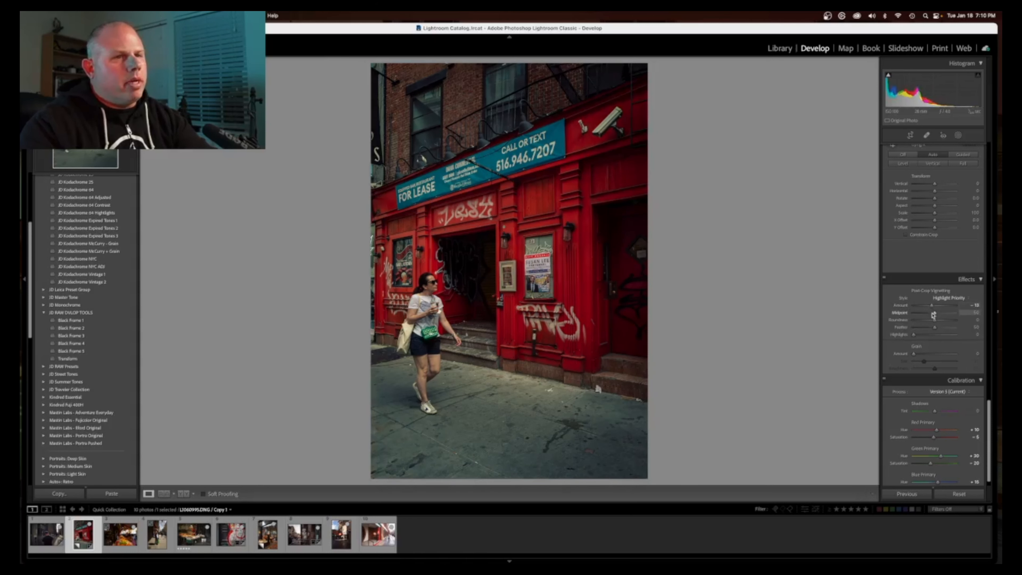
pyautogui.moveTo(935, 313); pyautogui.dragTo(978, 337)
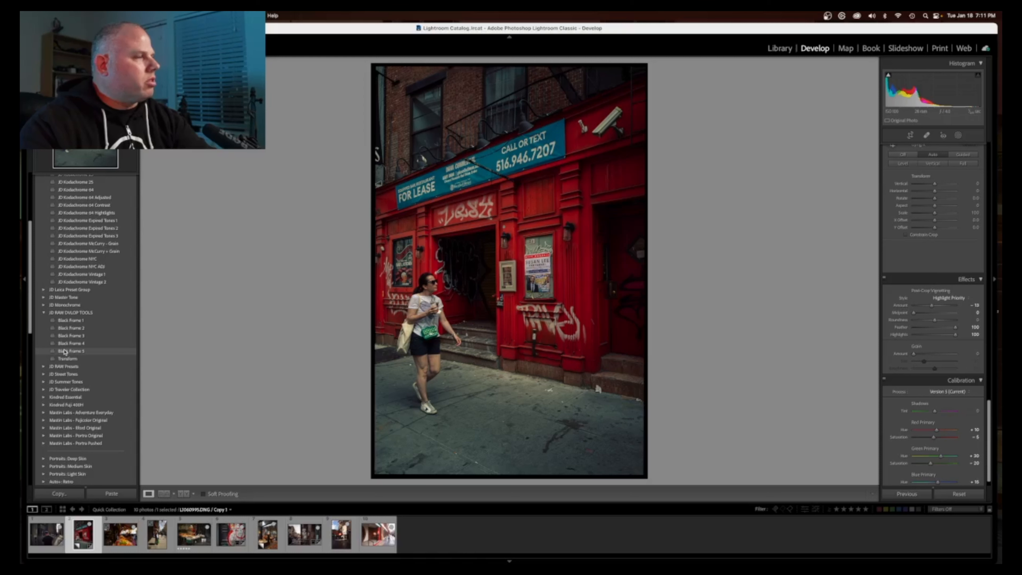
# Apply the Black Frame 5 preset to the storefront photo and check the result in full screen.
pyautogui.click(65, 351)
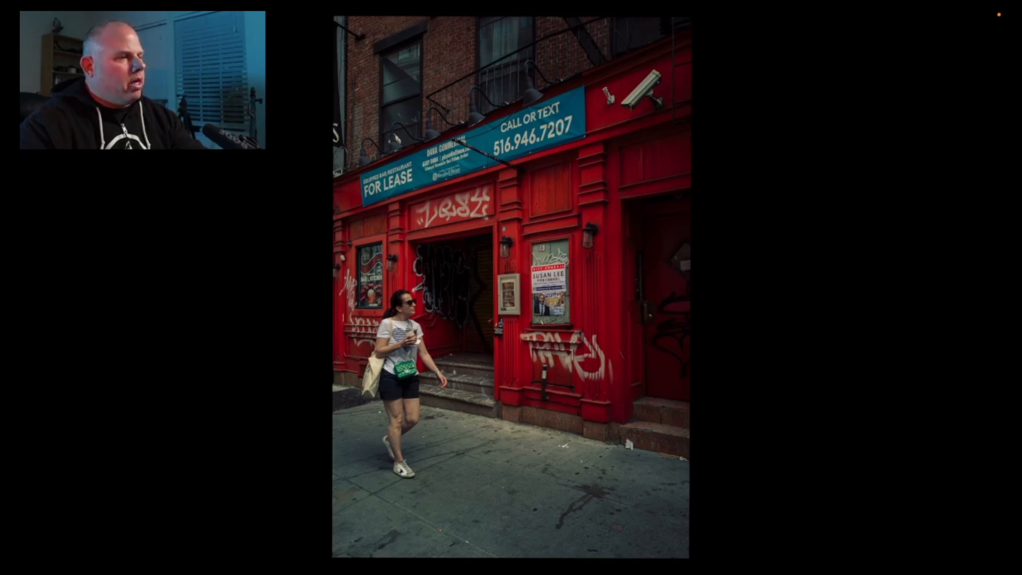
pyautogui.press('f')
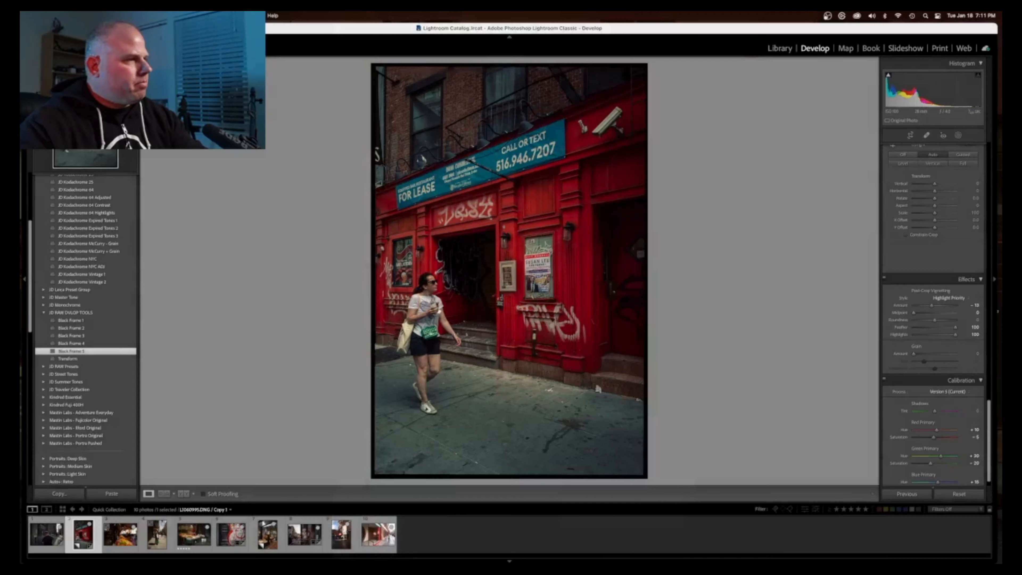
# Open the fruit market photo and apply the JD Kodachrome McCurry - Grain preset.
pyautogui.click(127, 537)
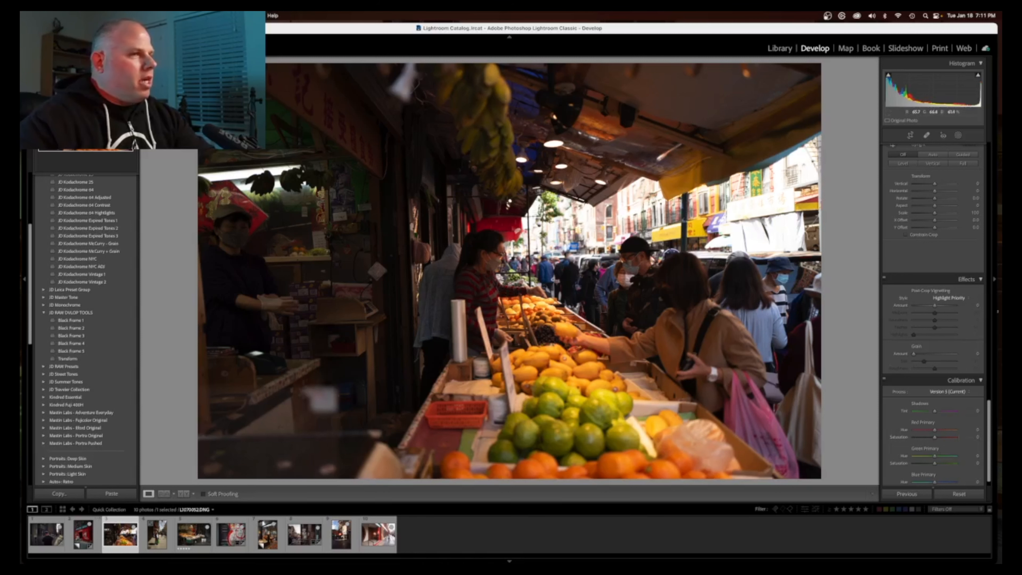
pyautogui.scroll(6, 925, 366)
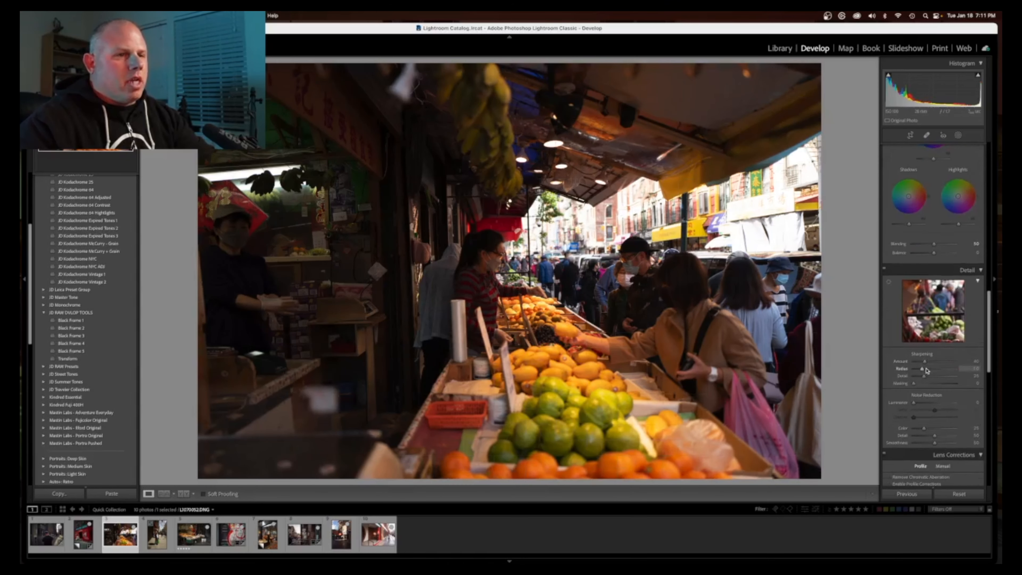
pyautogui.scroll(-5, 927, 370)
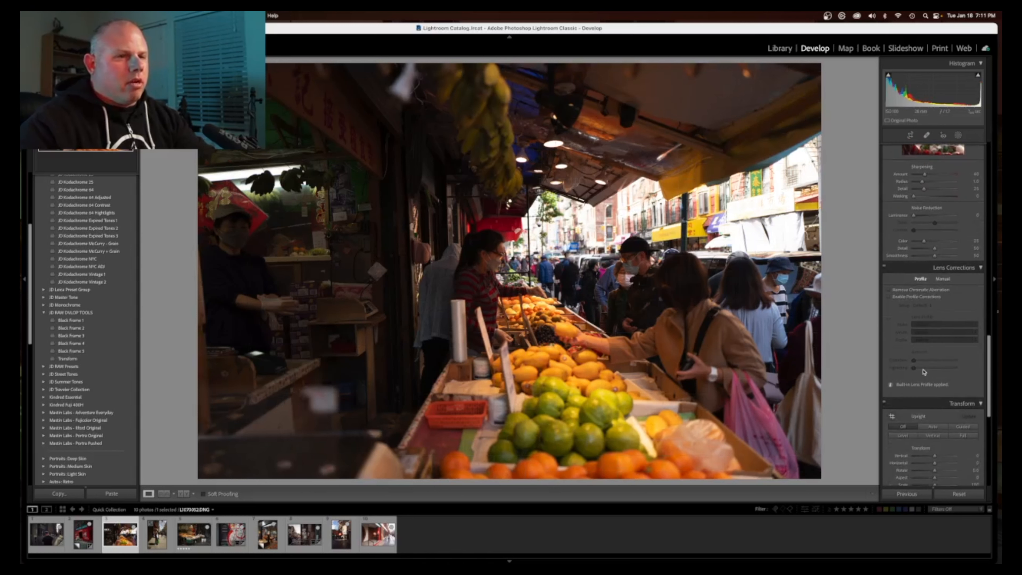
pyautogui.scroll(-1, 923, 371)
pyautogui.scroll(15, 917, 370)
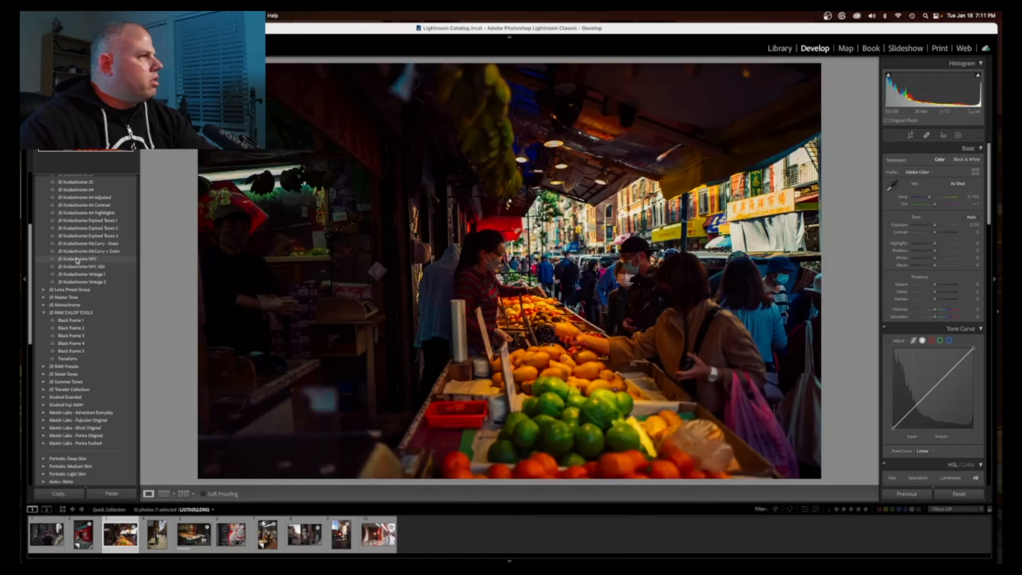
pyautogui.click(76, 244)
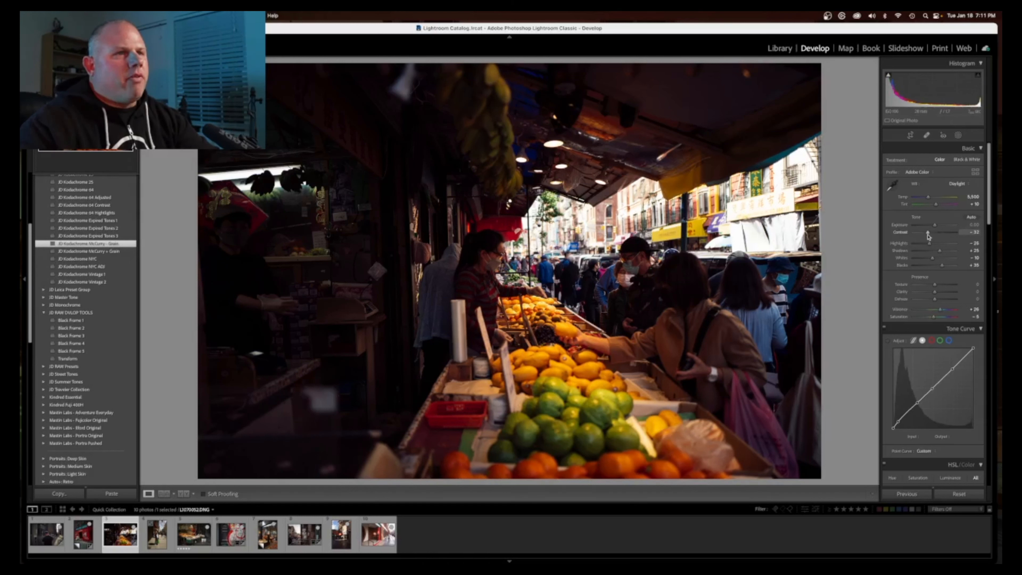
# Raise the market photo's Exposure and Shadows, and set Contrast to -84, Highlights to -85, Whites to 0 and Blacks to +12.
pyautogui.moveTo(928, 235)
pyautogui.mouseDown()
pyautogui.moveTo(915, 236)
pyautogui.moveTo(938, 228)
pyautogui.moveTo(948, 252)
pyautogui.moveTo(919, 247)
pyautogui.moveTo(932, 246)
pyautogui.mouseUp()
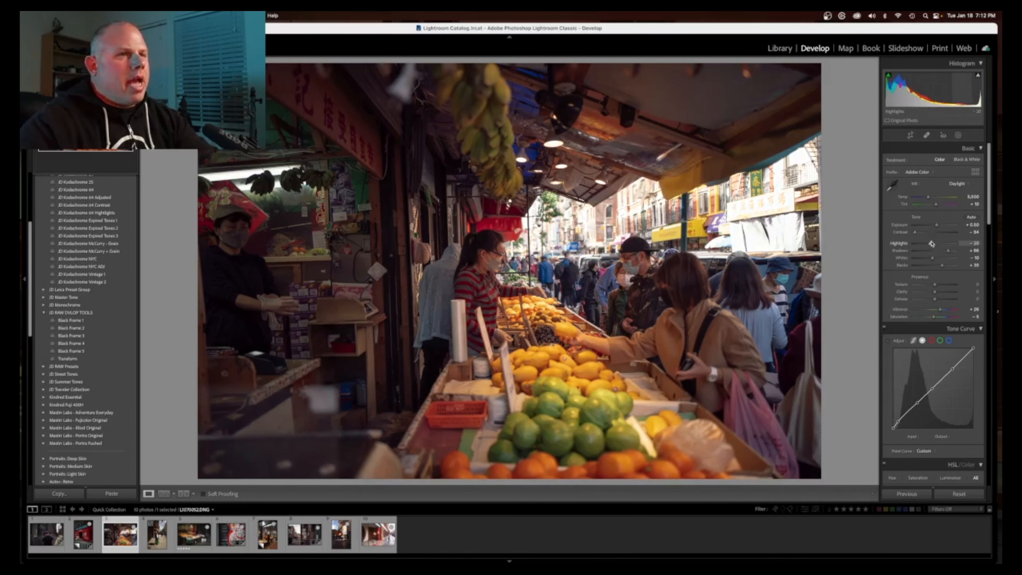
pyautogui.moveTo(930, 244)
pyautogui.mouseDown()
pyautogui.moveTo(941, 244)
pyautogui.moveTo(916, 248)
pyautogui.mouseUp()
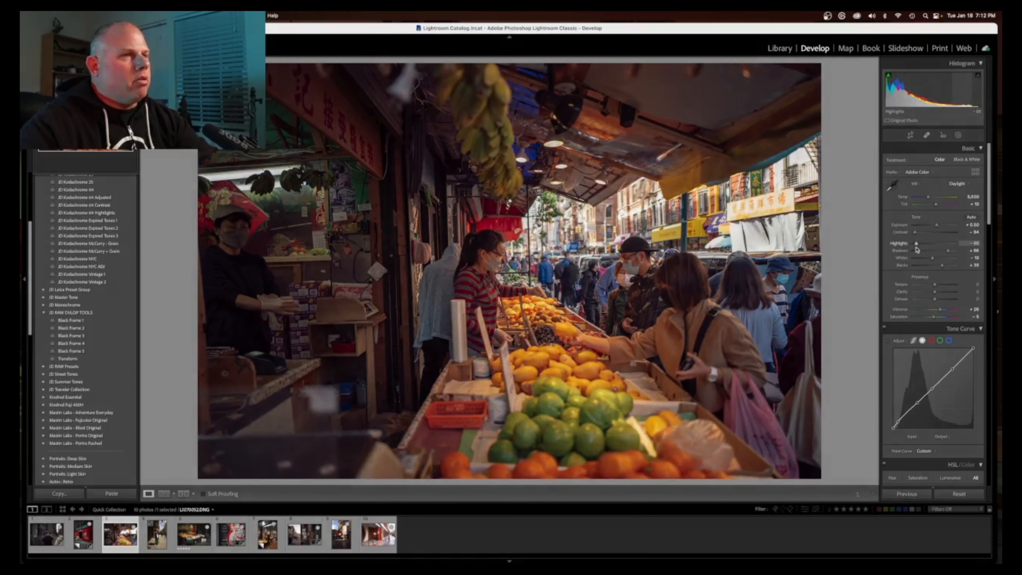
pyautogui.moveTo(947, 251); pyautogui.dragTo(934, 258)
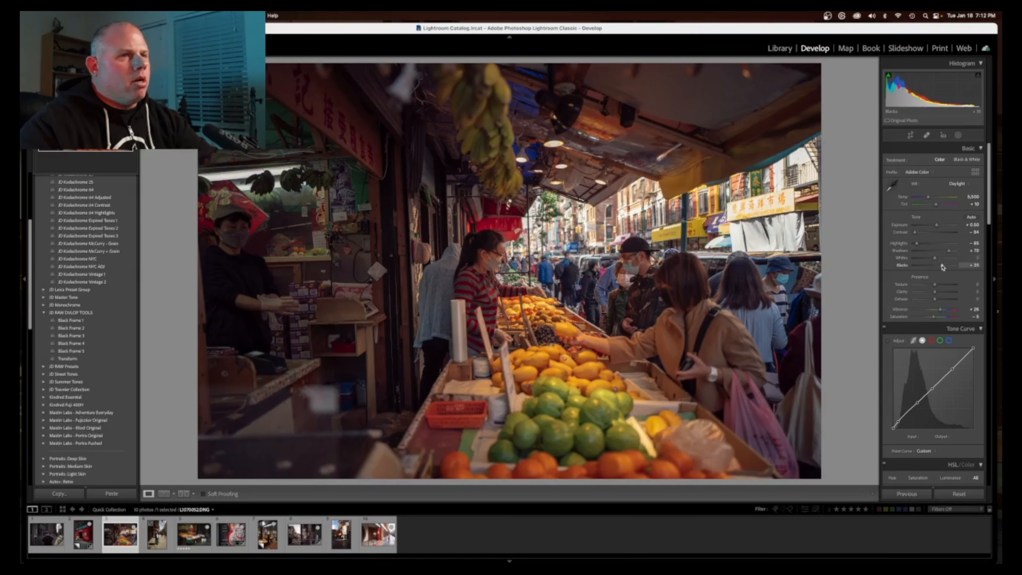
pyautogui.moveTo(942, 265); pyautogui.dragTo(937, 269)
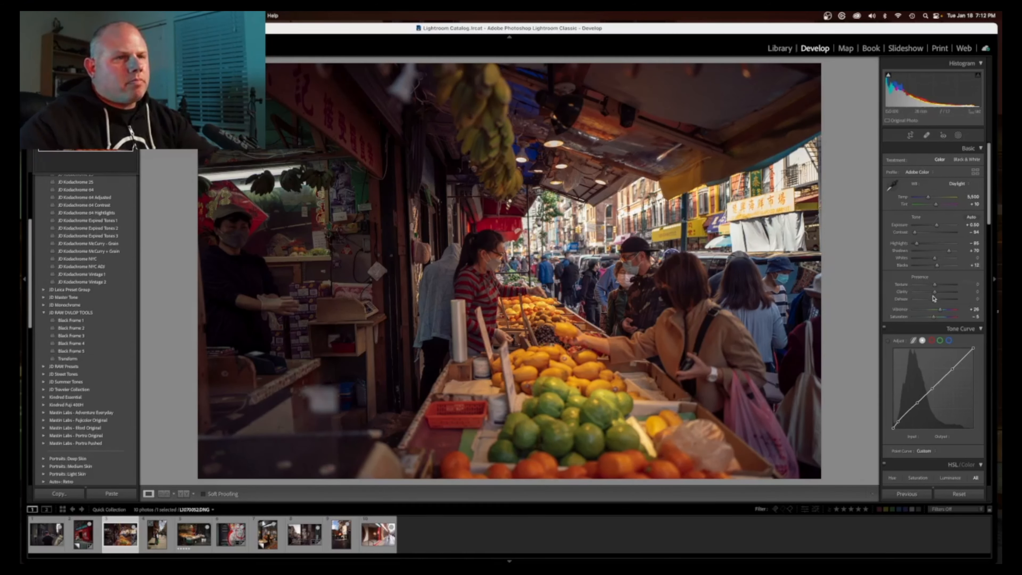
# Set the market photo's Vibrance to +31 and Saturation to +2.
pyautogui.moveTo(940, 313); pyautogui.dragTo(935, 319)
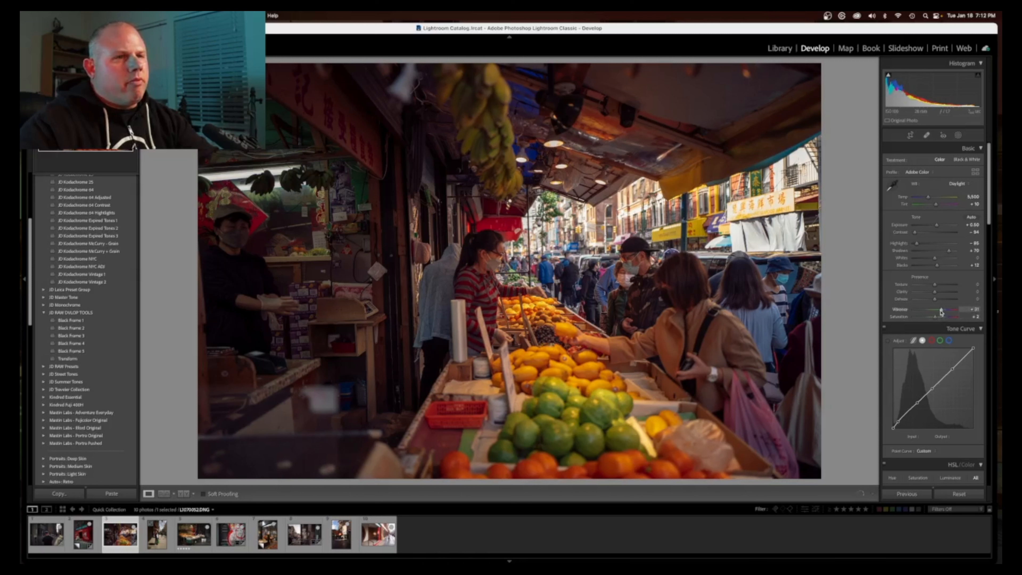
# Straighten the fruit market photo using the automatic crop angle and close the crop tool.
pyautogui.scroll(-10, 922, 327)
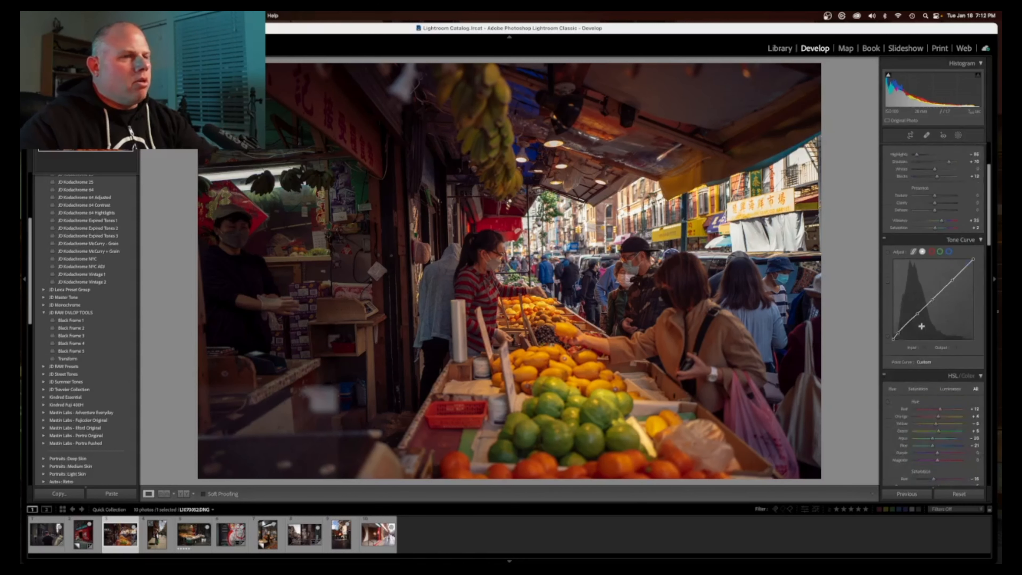
pyautogui.scroll(10, 922, 327)
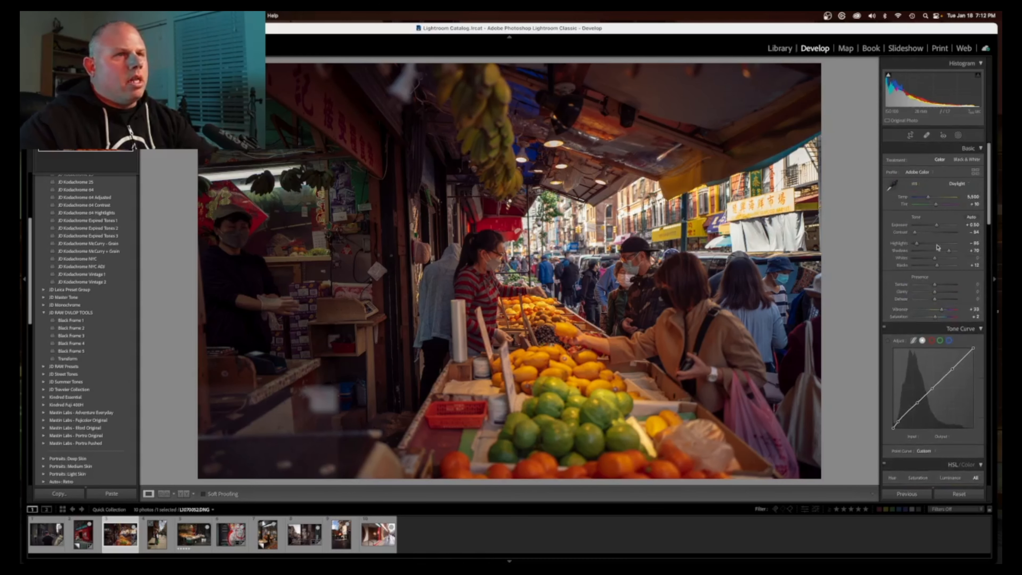
pyautogui.click(910, 135)
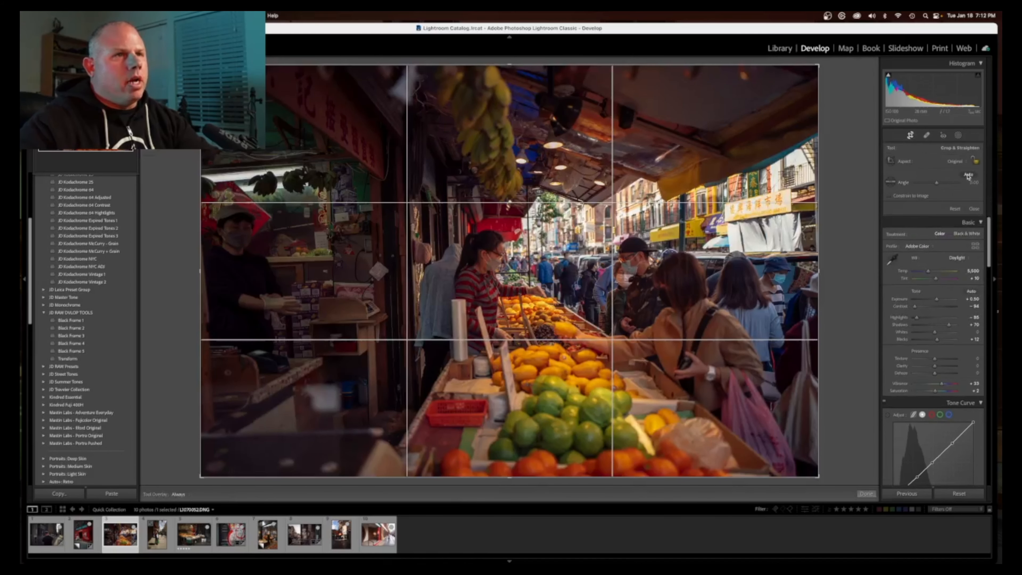
pyautogui.click(966, 176)
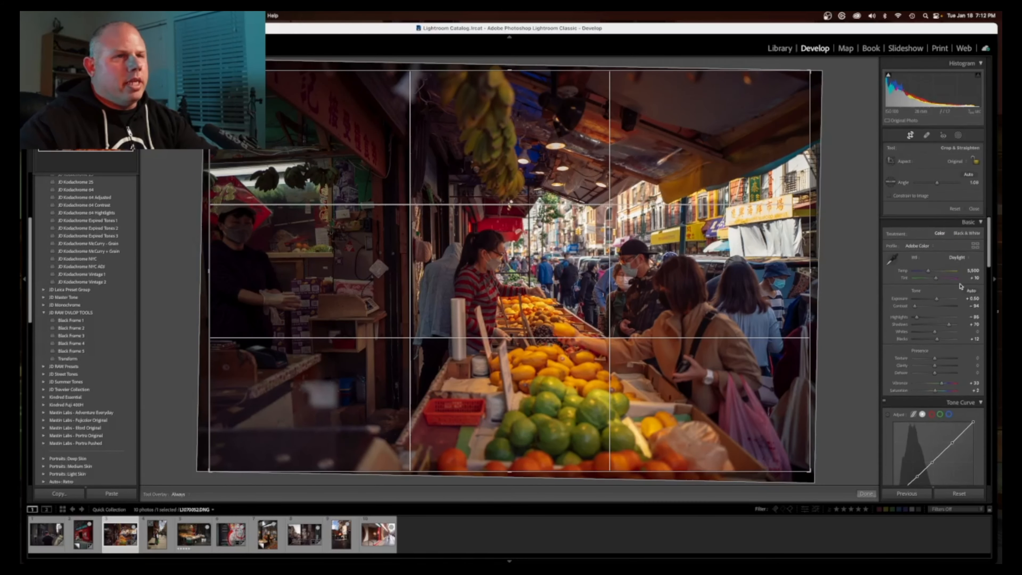
pyautogui.click(973, 209)
# Enable Remove Chromatic Aberration and Enable Profile Corrections in the market photo's Lens Corrections.
pyautogui.scroll(-15, 943, 281)
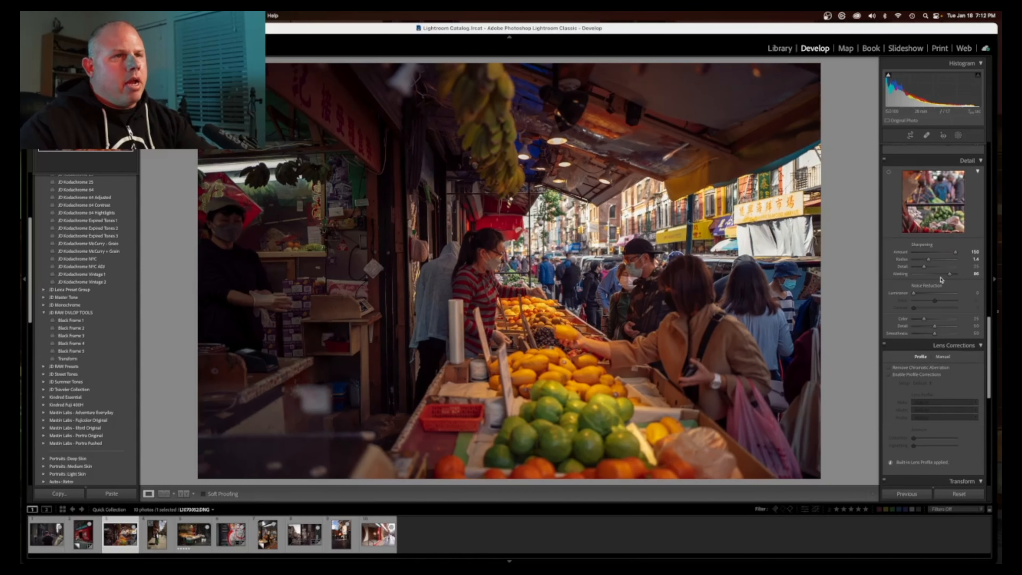
pyautogui.scroll(-2, 934, 300)
pyautogui.scroll(-4, 934, 300)
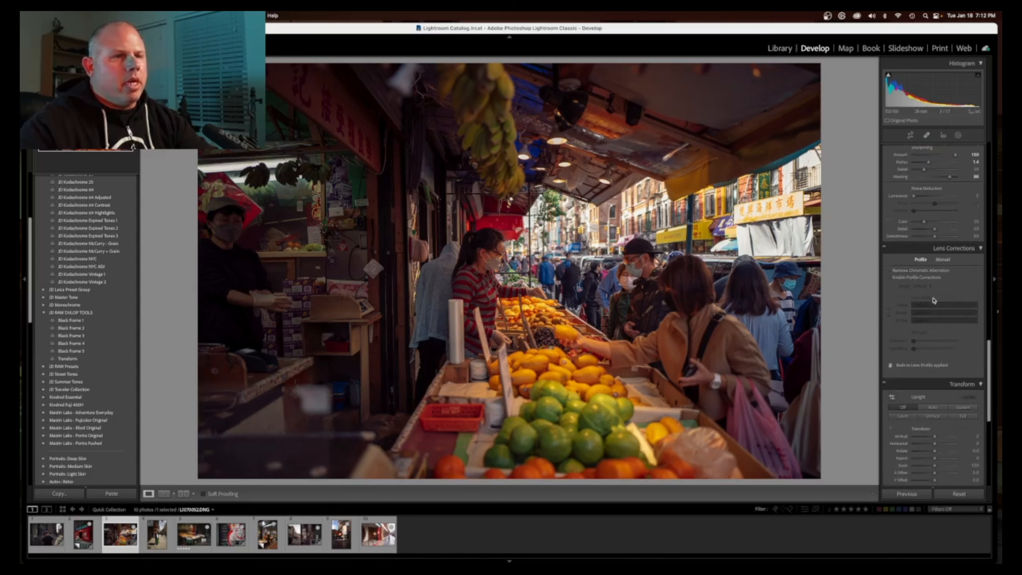
pyautogui.click(907, 259)
pyautogui.click(917, 252)
pyautogui.scroll(-2, 915, 286)
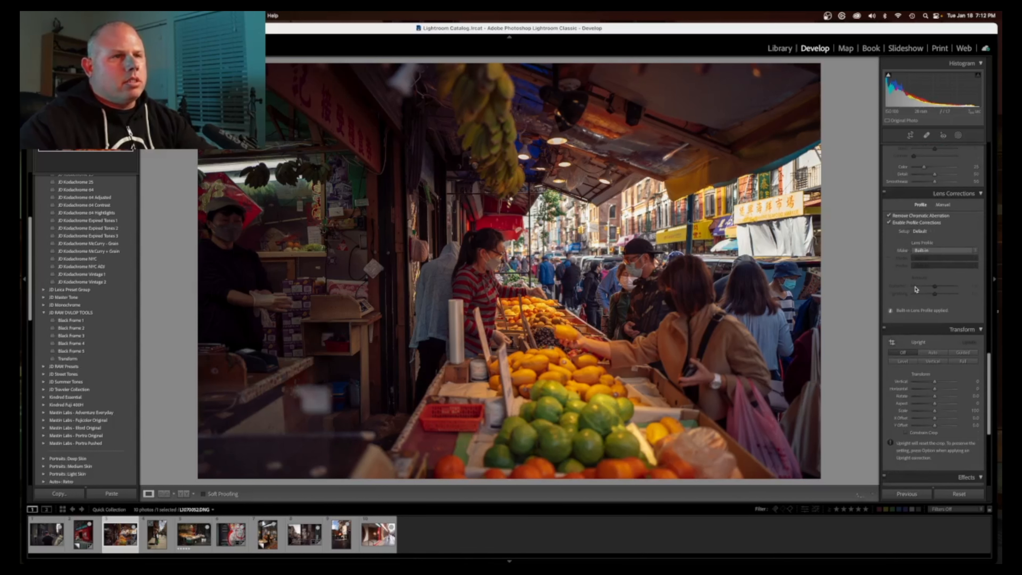
# Correct the market photo's perspective with the Auto Upright transform.
pyautogui.scroll(-2, 915, 288)
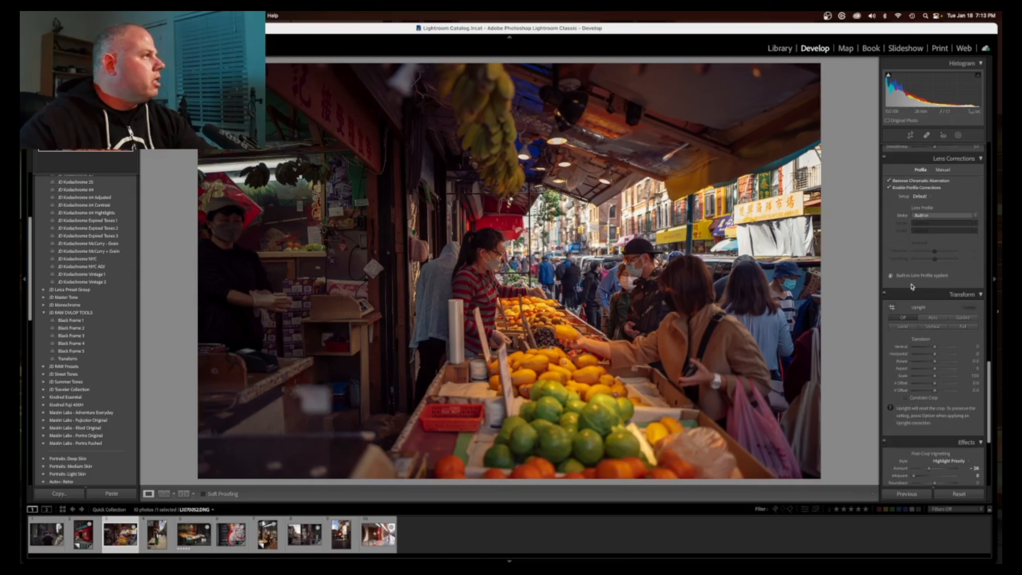
pyautogui.scroll(-2, 913, 287)
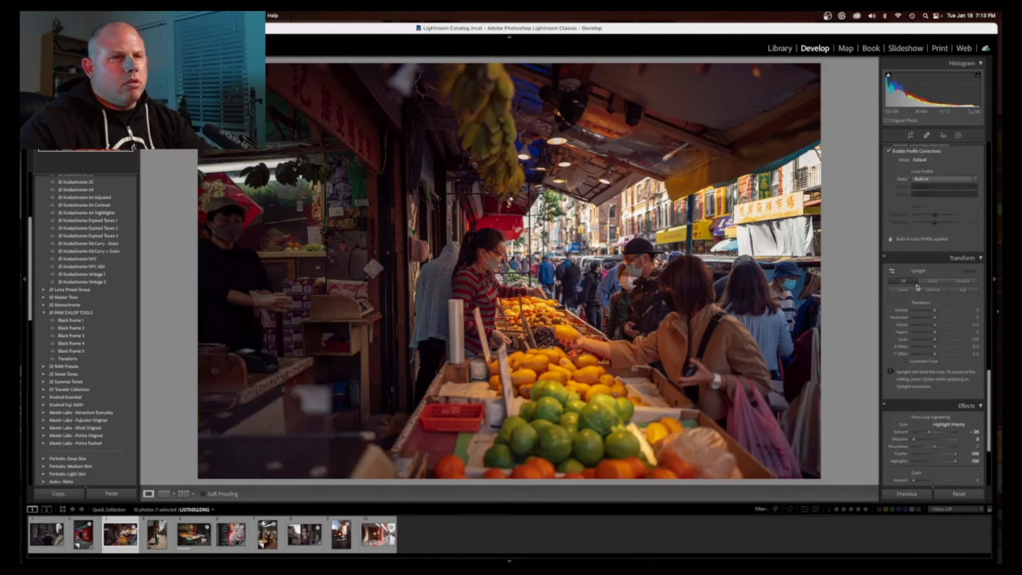
pyautogui.click(933, 281)
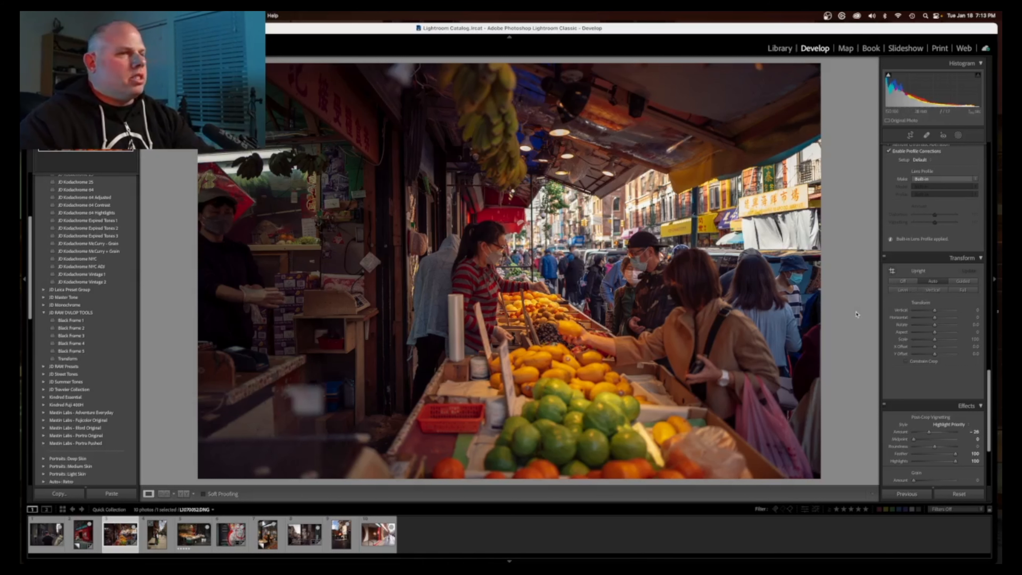
# Set the market photo's grain Amount to 29 and Size to 33, and apply the Black Frame 4 preset.
pyautogui.scroll(-5, 921, 322)
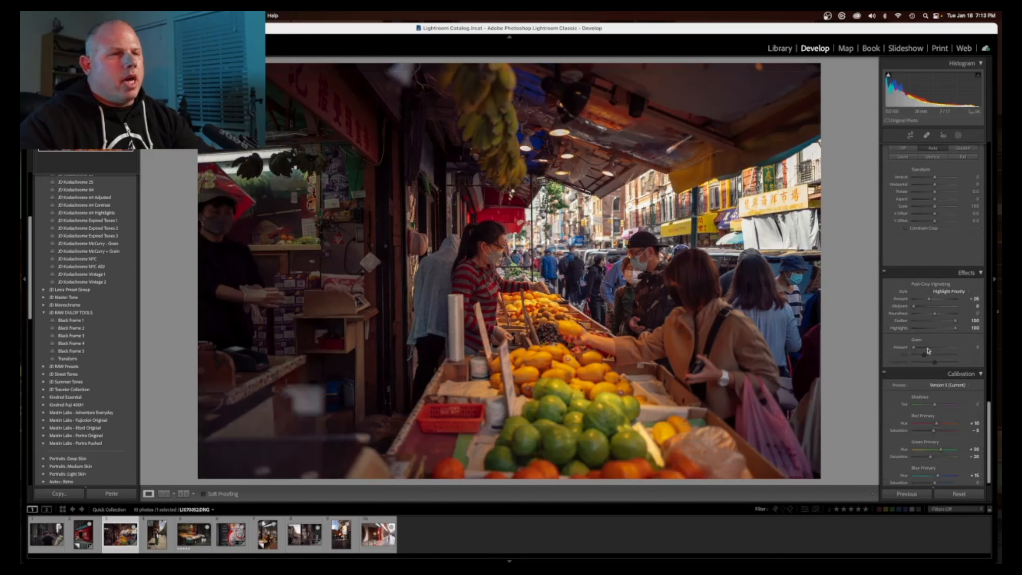
pyautogui.click(918, 348)
pyautogui.moveTo(918, 348); pyautogui.dragTo(924, 348)
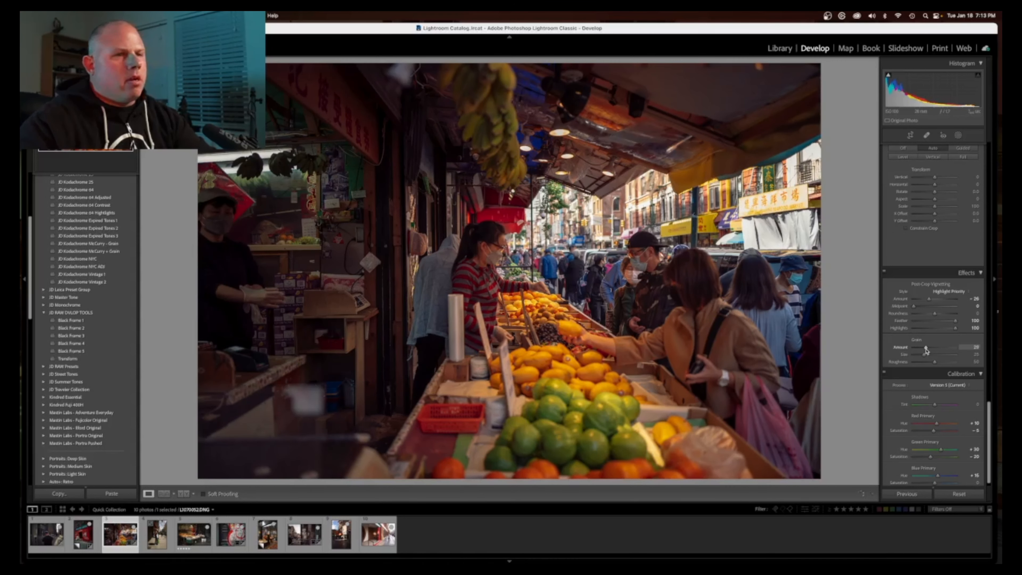
pyautogui.moveTo(924, 354); pyautogui.dragTo(929, 357)
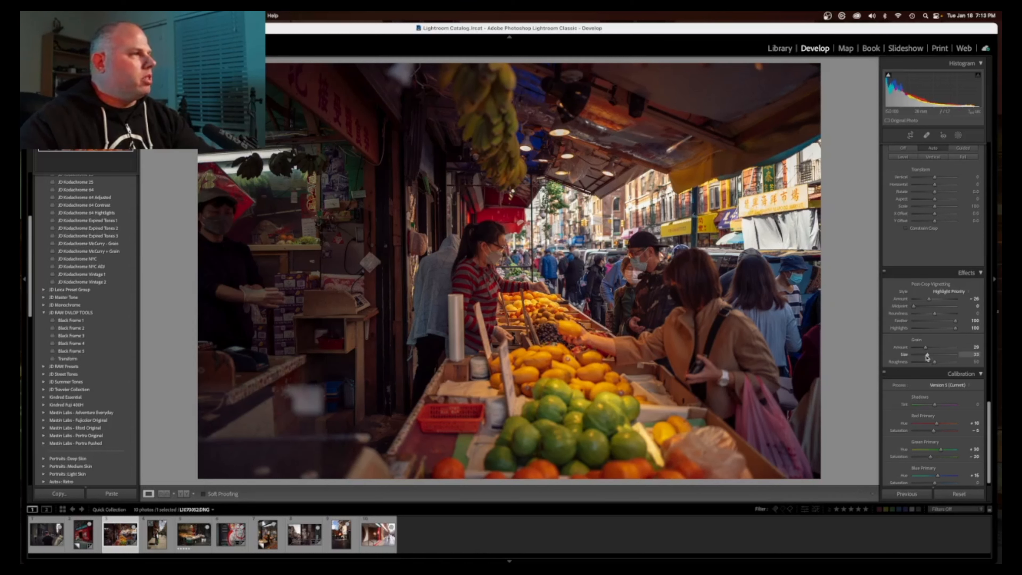
pyautogui.click(77, 344)
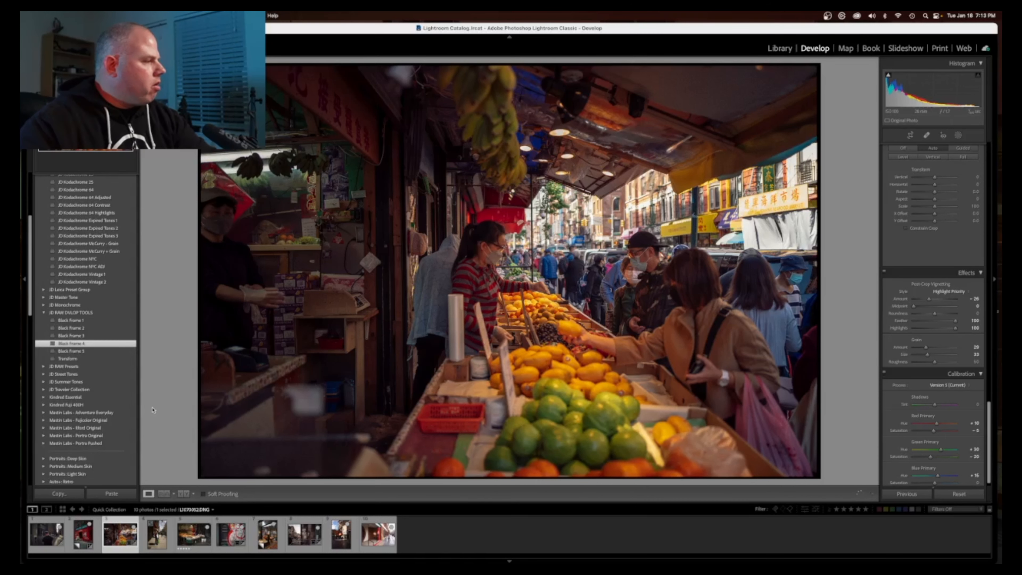
# Open the photo of the man with the green bag, preview the Kodachrome presets and apply JD Kodachrome 1930s.
pyautogui.click(169, 537)
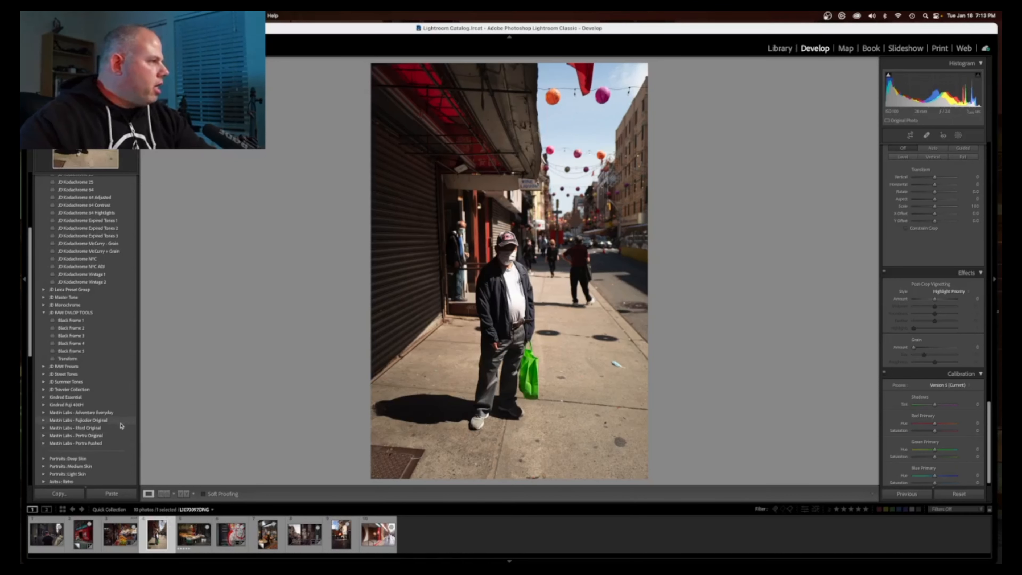
pyautogui.click(111, 252)
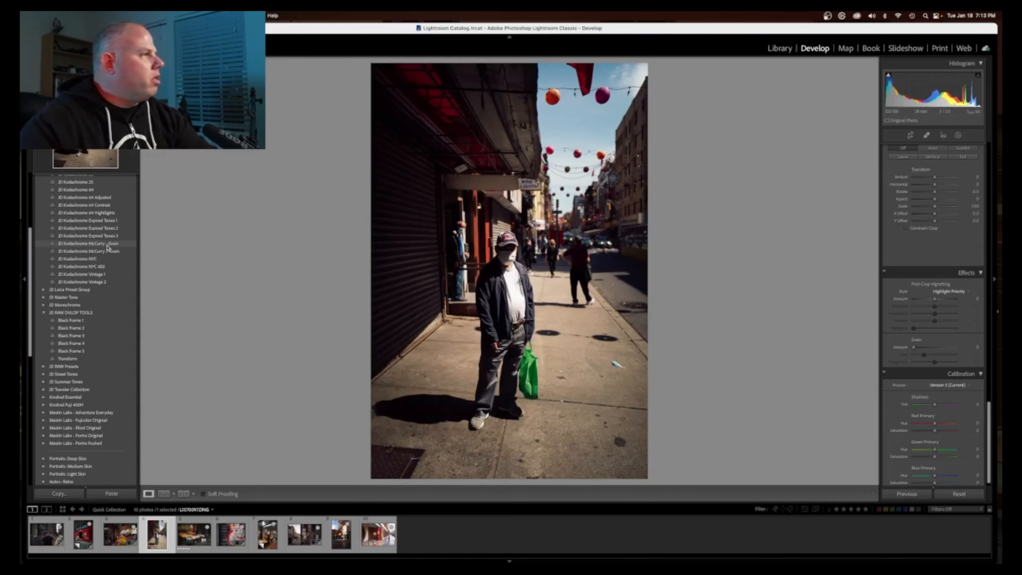
pyautogui.scroll(1, 108, 248)
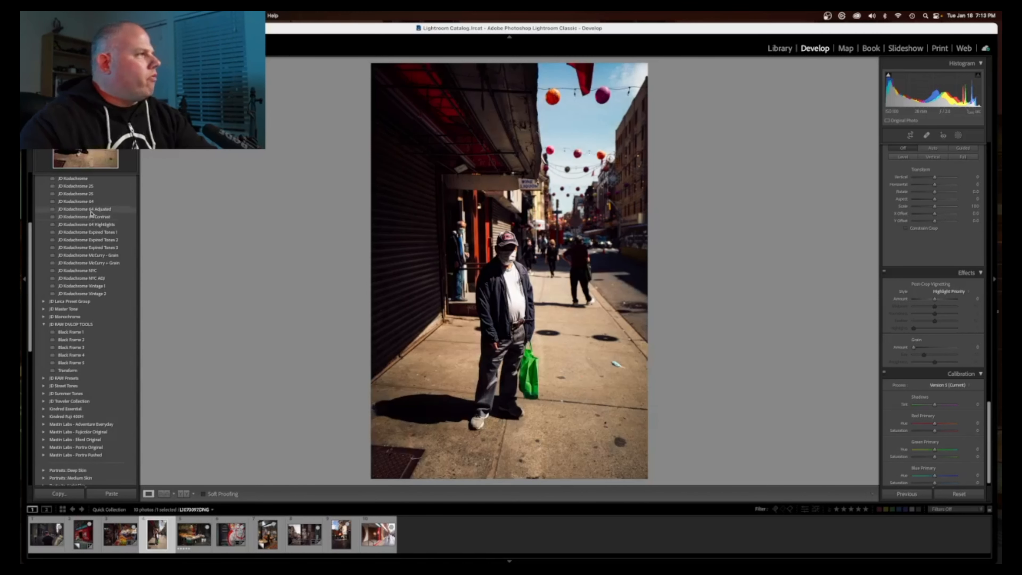
pyautogui.scroll(1, 91, 213)
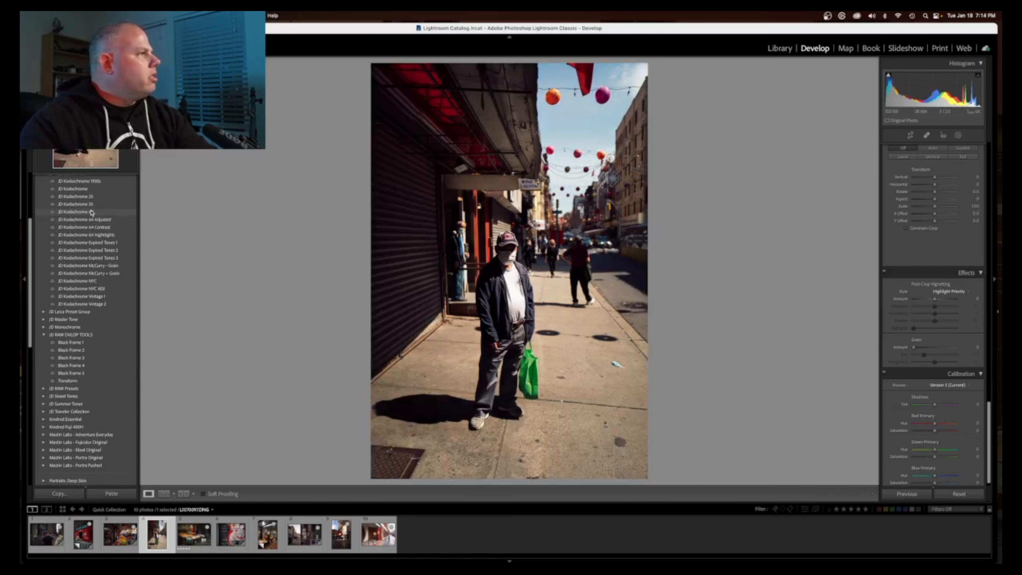
pyautogui.scroll(1, 85, 213)
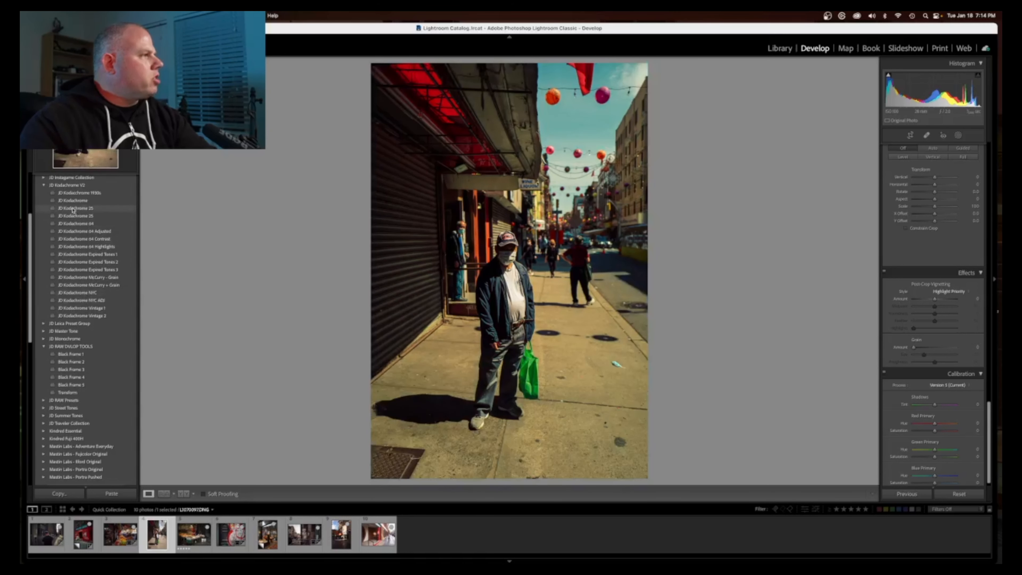
pyautogui.click(73, 194)
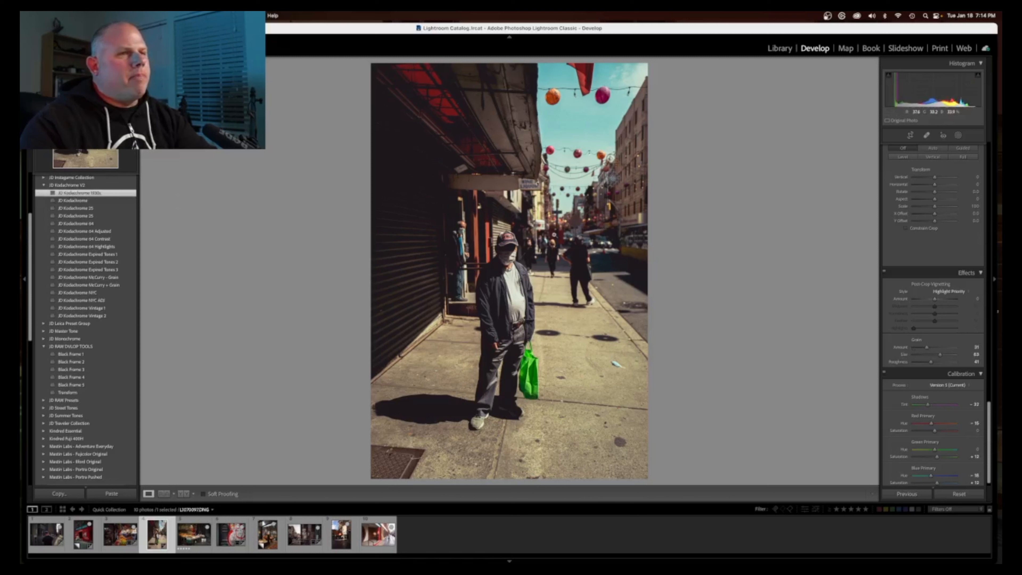
# Lower the tone curve's black point, and set Contrast to -80, Highlights to -75, Shadows to +76, Whites to +12 and Blacks to -64.
pyautogui.scroll(10, 911, 350)
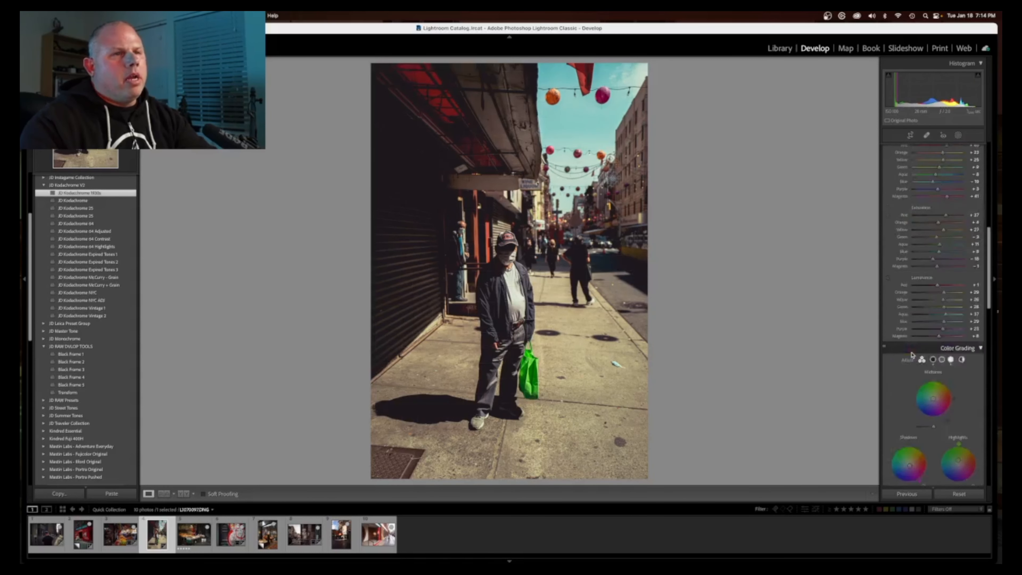
pyautogui.scroll(6, 911, 354)
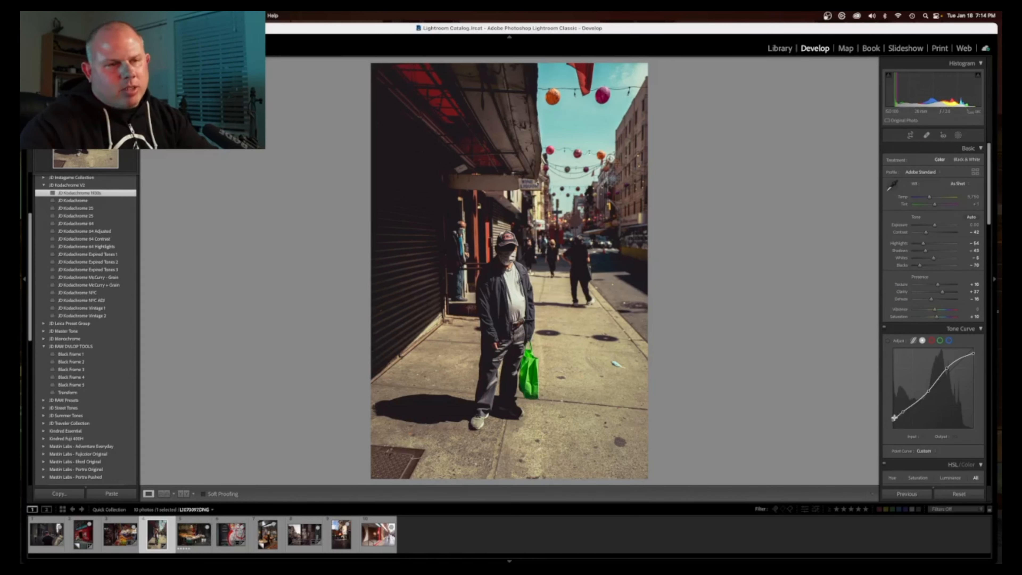
pyautogui.moveTo(893, 420)
pyautogui.mouseDown()
pyautogui.moveTo(903, 413)
pyautogui.moveTo(892, 427)
pyautogui.mouseUp()
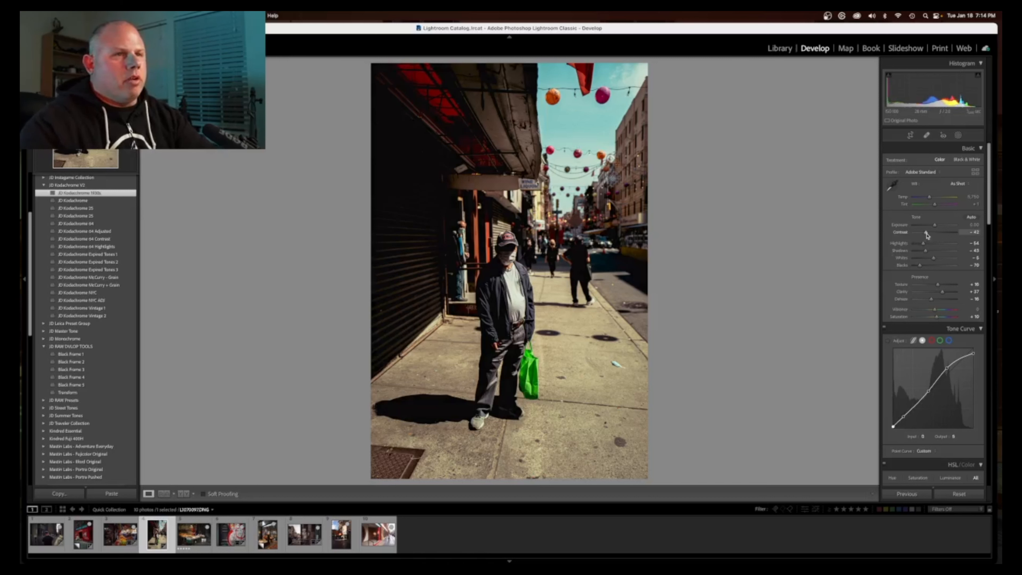
pyautogui.moveTo(926, 233); pyautogui.dragTo(921, 269)
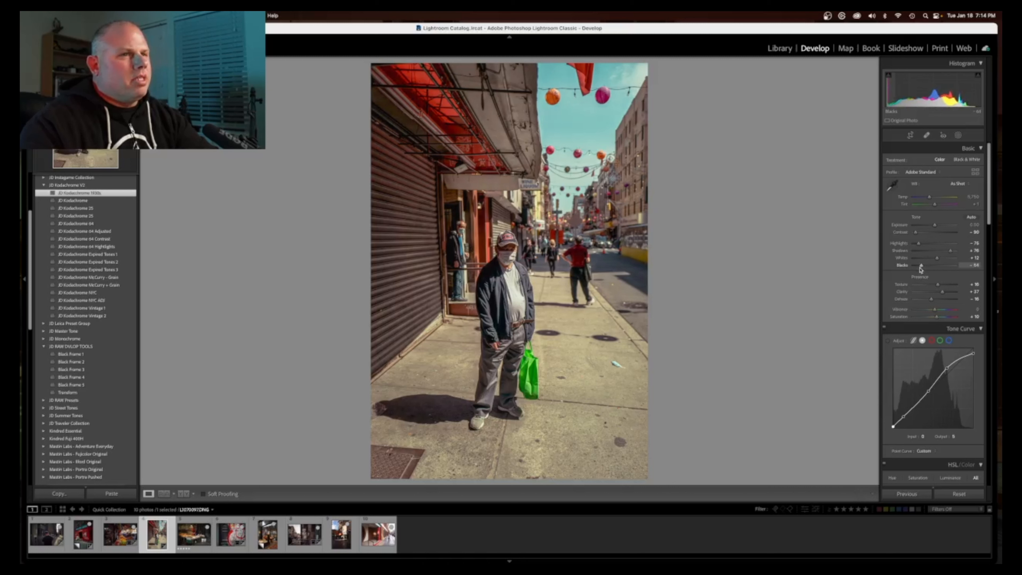
pyautogui.moveTo(920, 269); pyautogui.dragTo(920, 269)
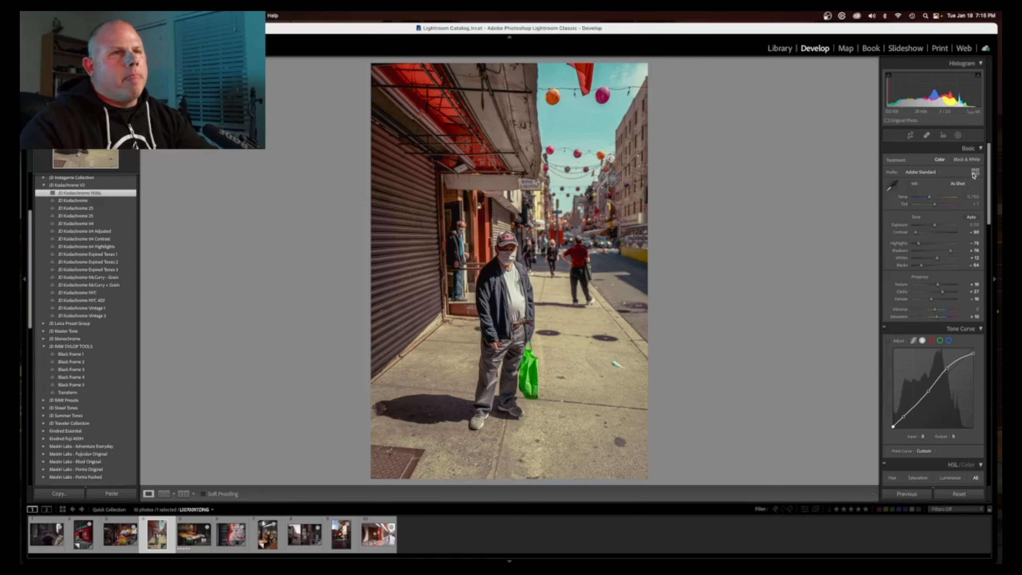
# Straighten the sidewalk photo using the automatic crop angle and close the crop tool.
pyautogui.click(910, 135)
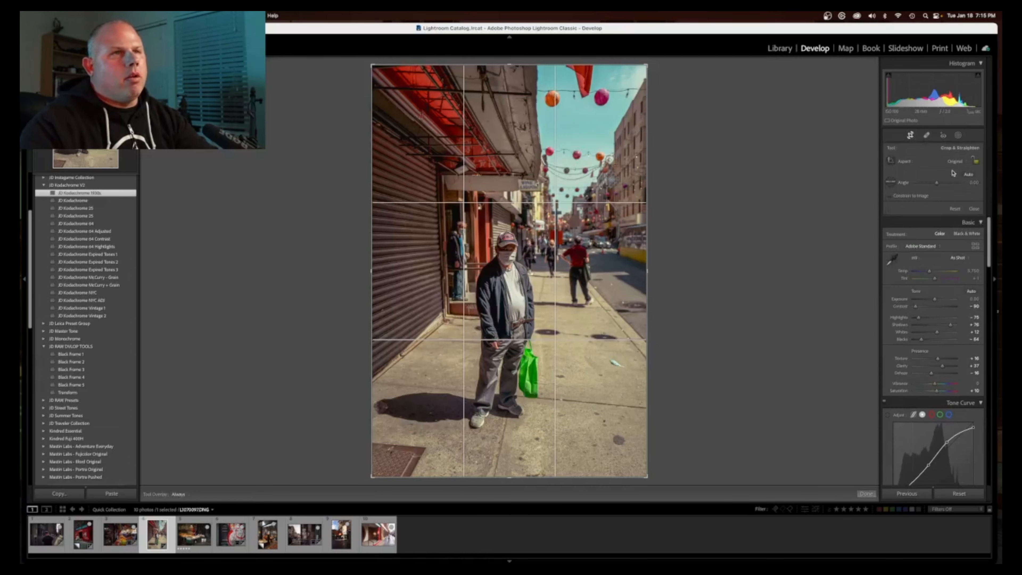
pyautogui.click(965, 176)
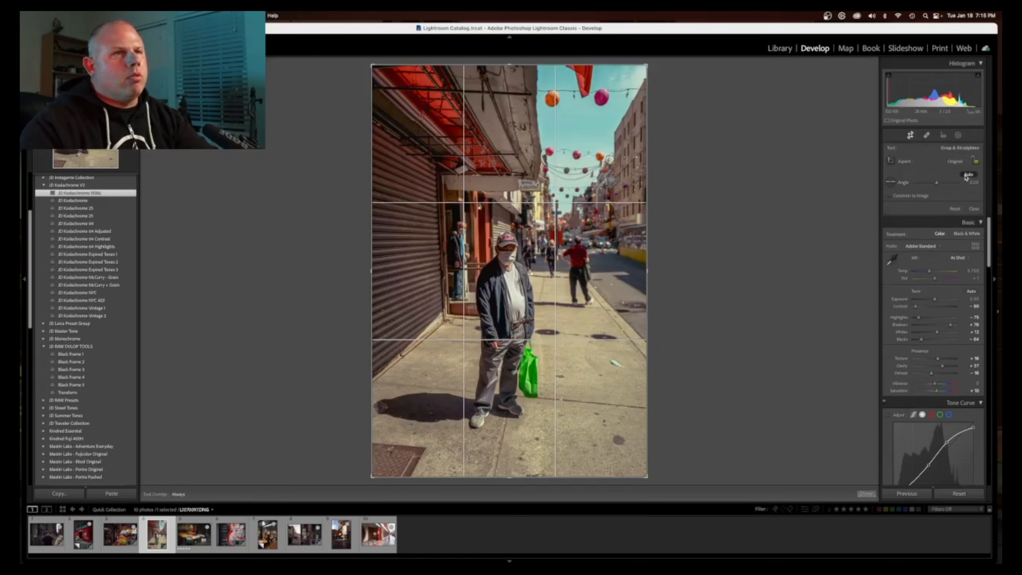
pyautogui.click(910, 135)
# Set the sidewalk photo's Vibrance to +41 and Saturation to +8.
pyautogui.scroll(-10, 978, 358)
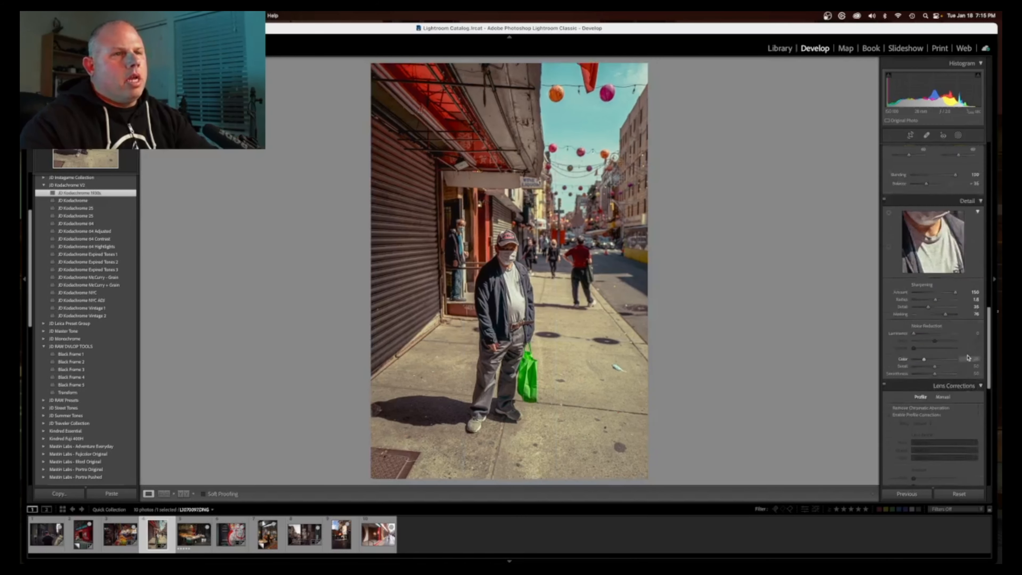
pyautogui.scroll(10, 970, 359)
pyautogui.moveTo(935, 309); pyautogui.dragTo(944, 312)
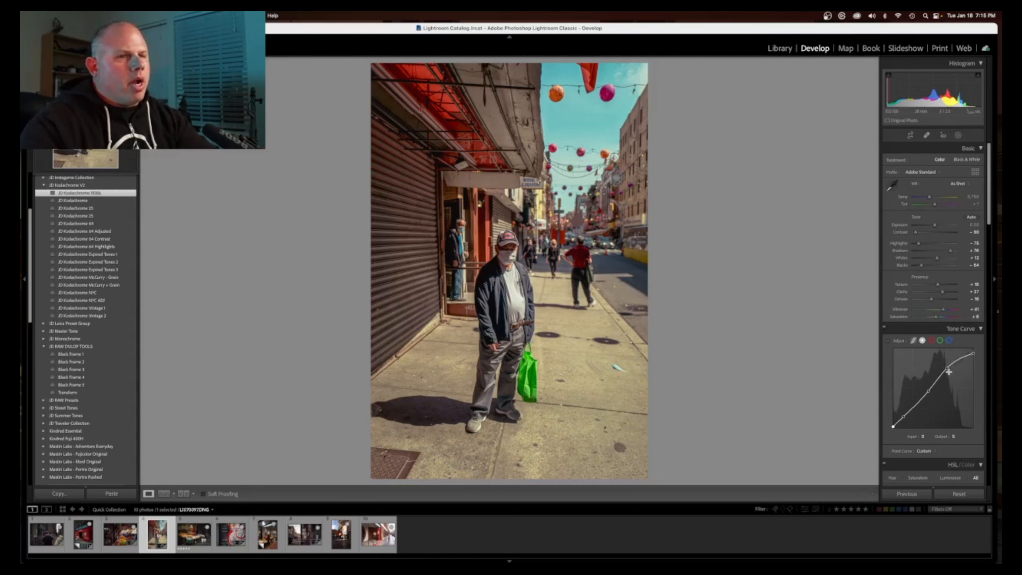
# Review the sidewalk photo's HSL and Color Grading settings, and raise its sharpening Masking.
pyautogui.scroll(-5, 950, 375)
pyautogui.scroll(-9, 949, 374)
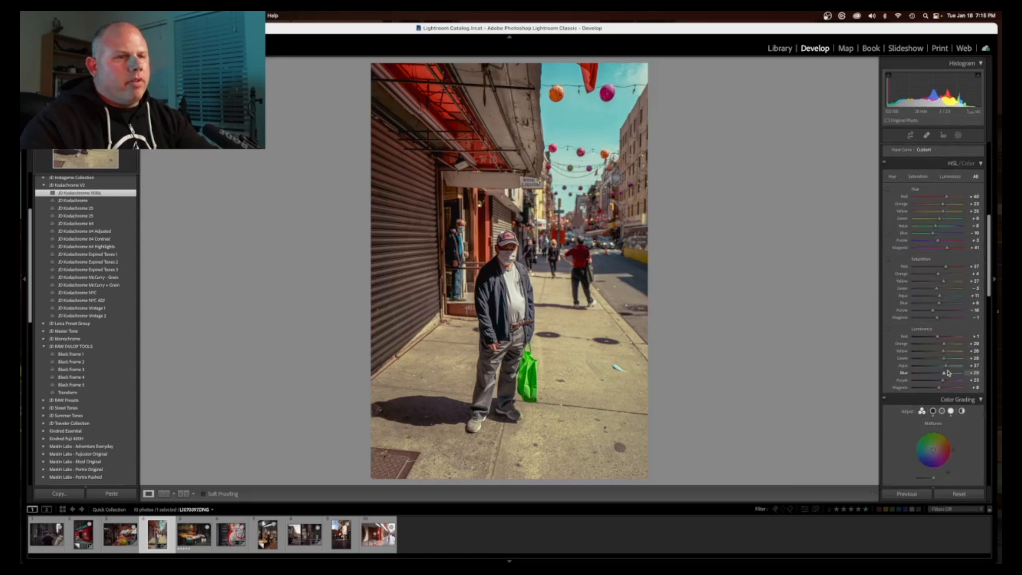
pyautogui.scroll(-2, 947, 366)
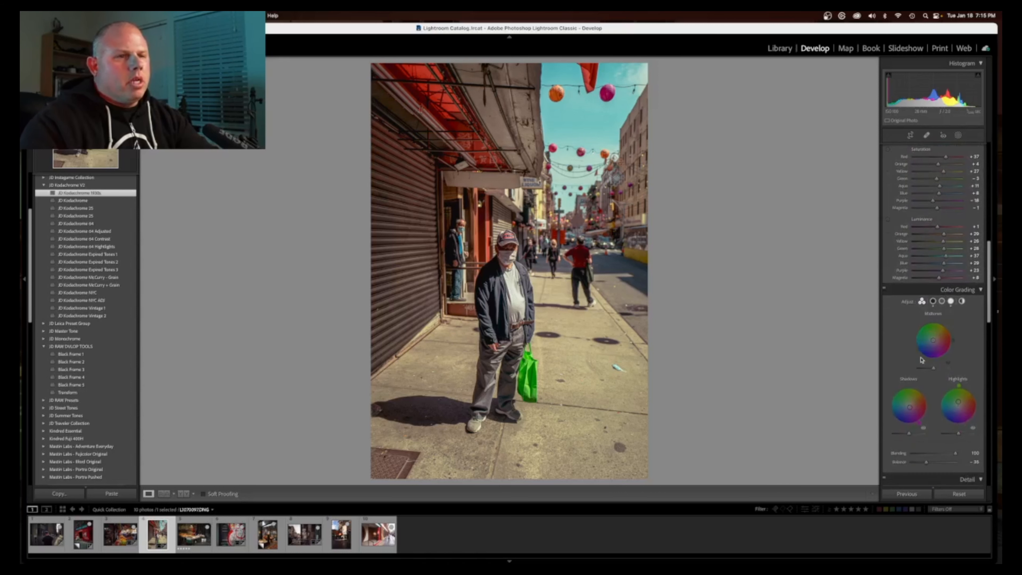
pyautogui.scroll(-3, 942, 357)
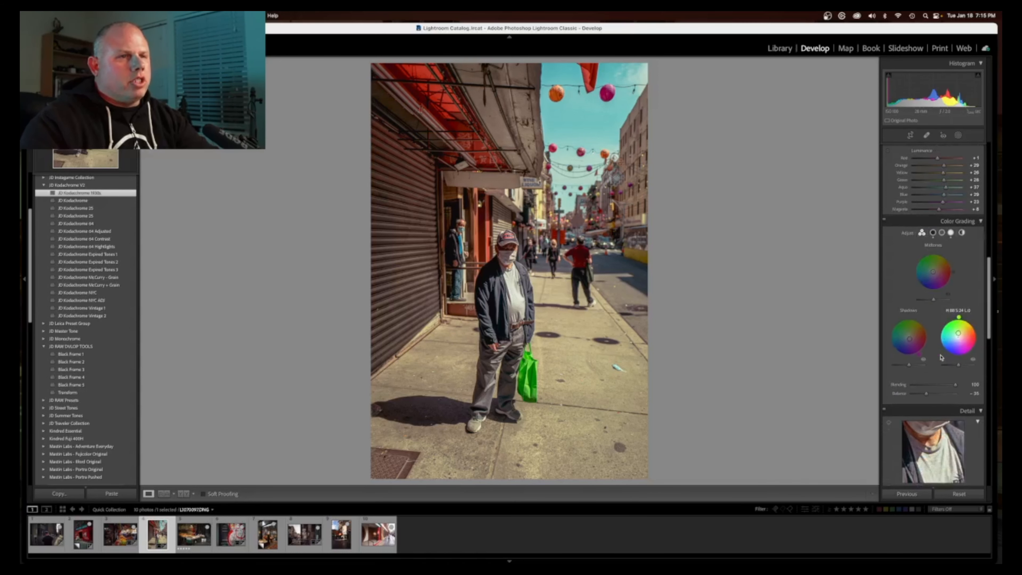
pyautogui.scroll(-7, 939, 334)
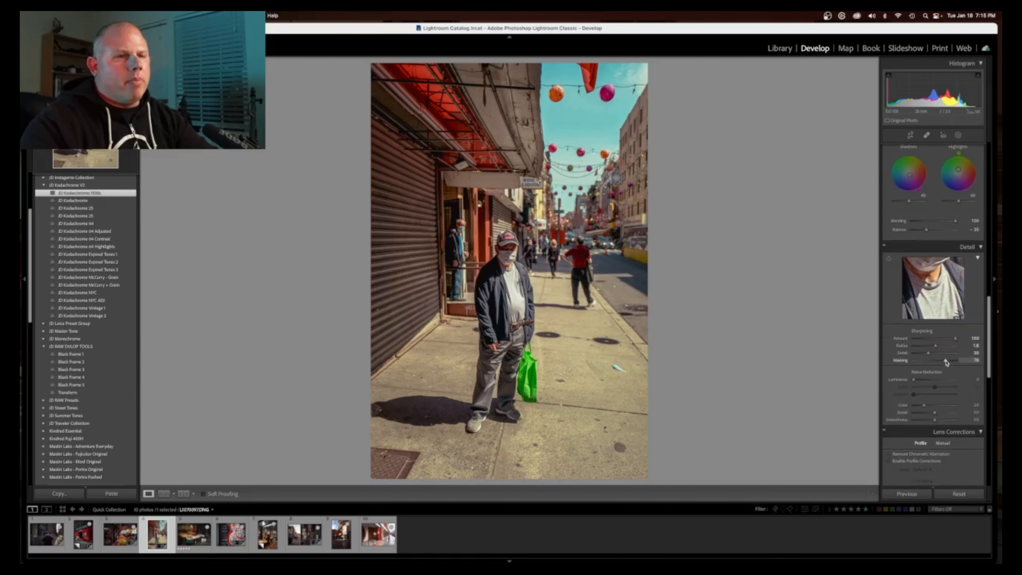
pyautogui.moveTo(945, 360); pyautogui.dragTo(950, 362)
pyautogui.scroll(-1, 947, 360)
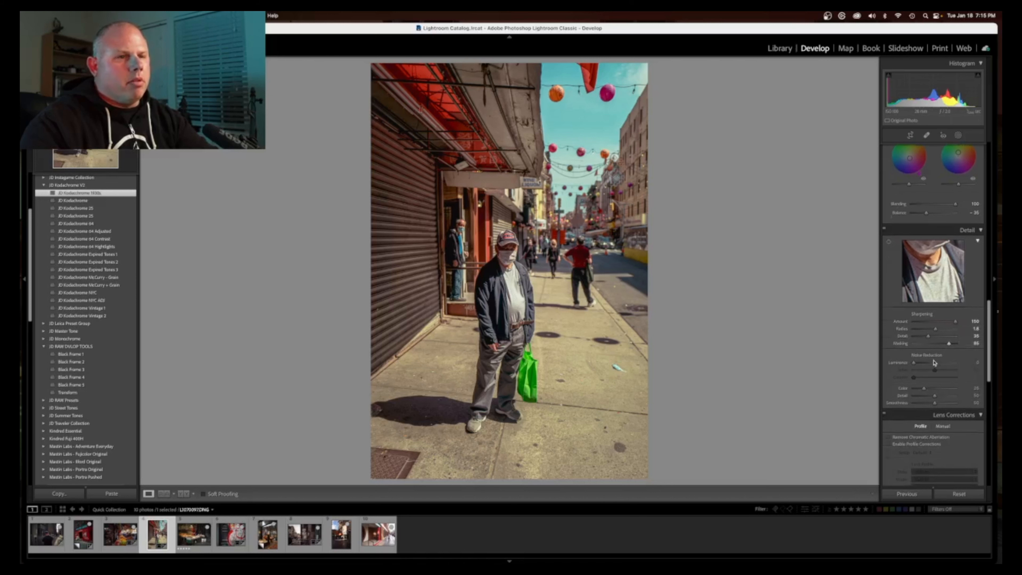
pyautogui.scroll(-5, 939, 350)
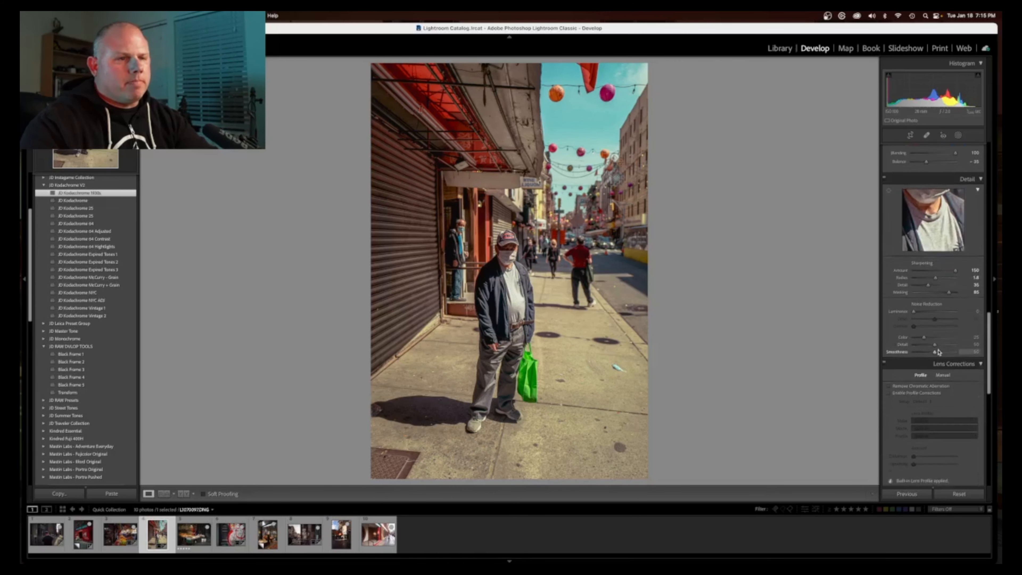
# Enable Remove Chromatic Aberration and Profile Corrections on the sidewalk photo, and apply Auto Upright to correct its perspective.
pyautogui.click(900, 335)
pyautogui.click(896, 327)
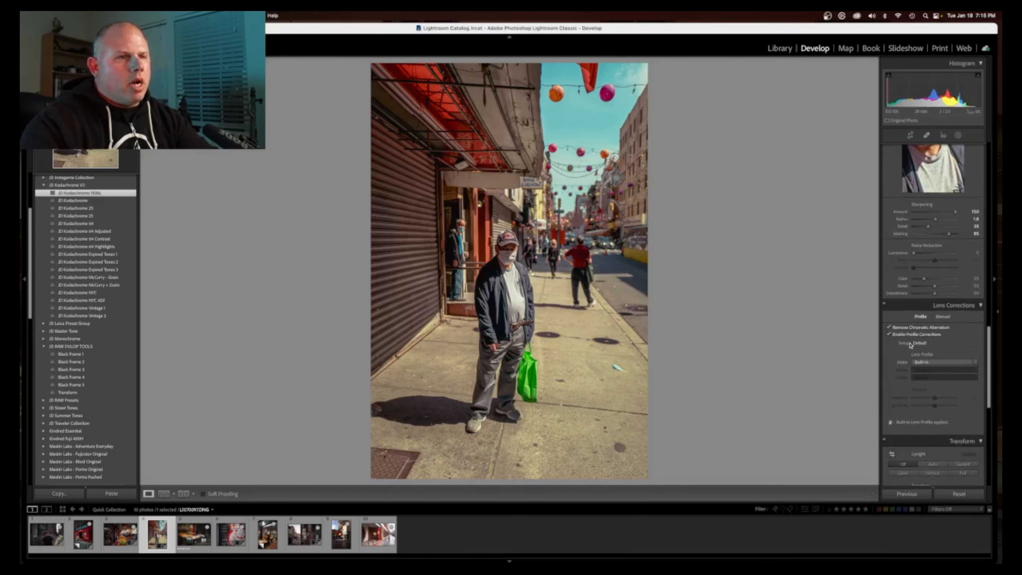
pyautogui.scroll(-2, 939, 357)
pyautogui.scroll(-5, 940, 358)
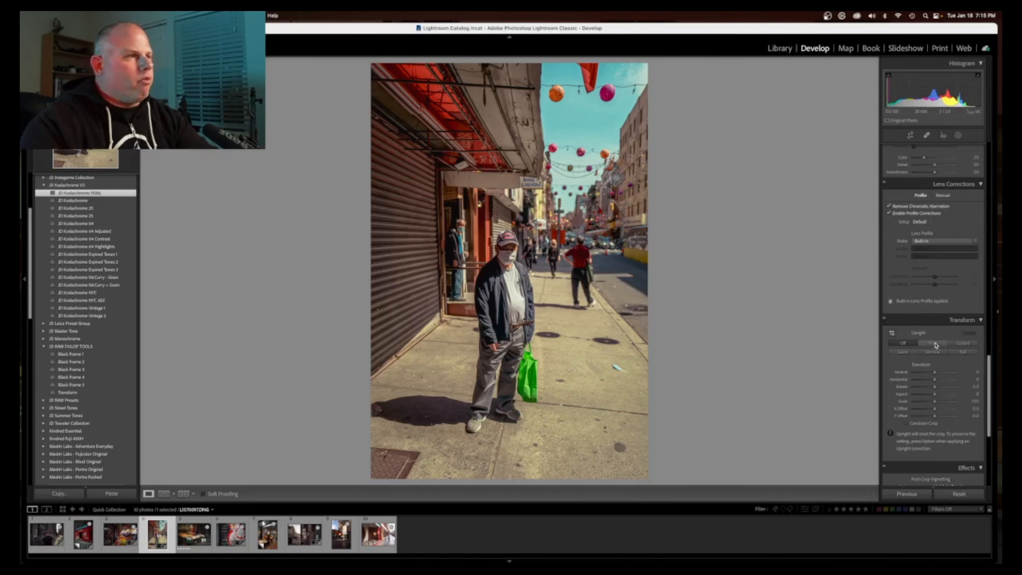
pyautogui.click(933, 344)
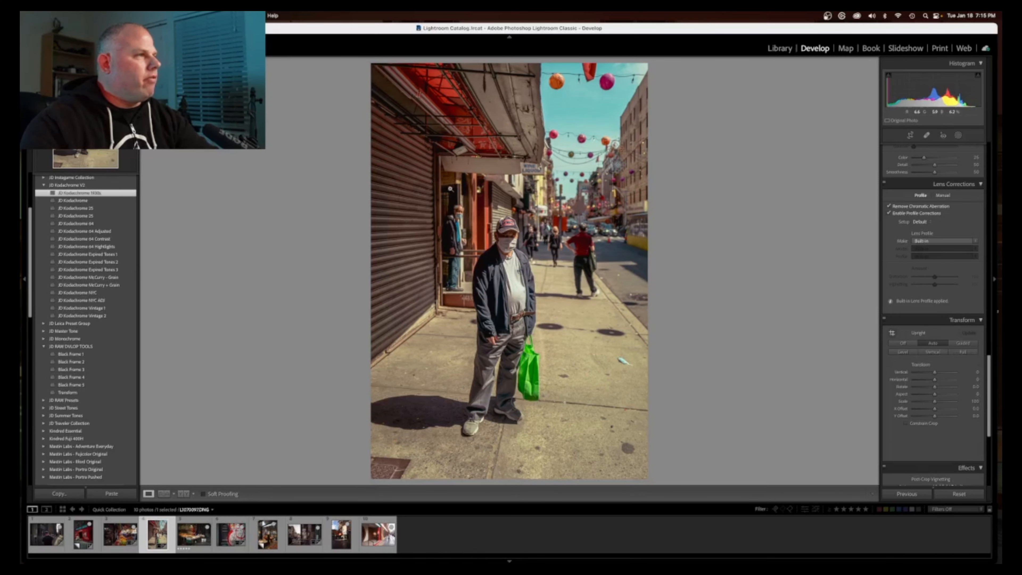
# Add a vignette to the sidewalk photo with Amount -16, Midpoint 0, Feather 100 and Highlights 100.
pyautogui.scroll(-8, 925, 349)
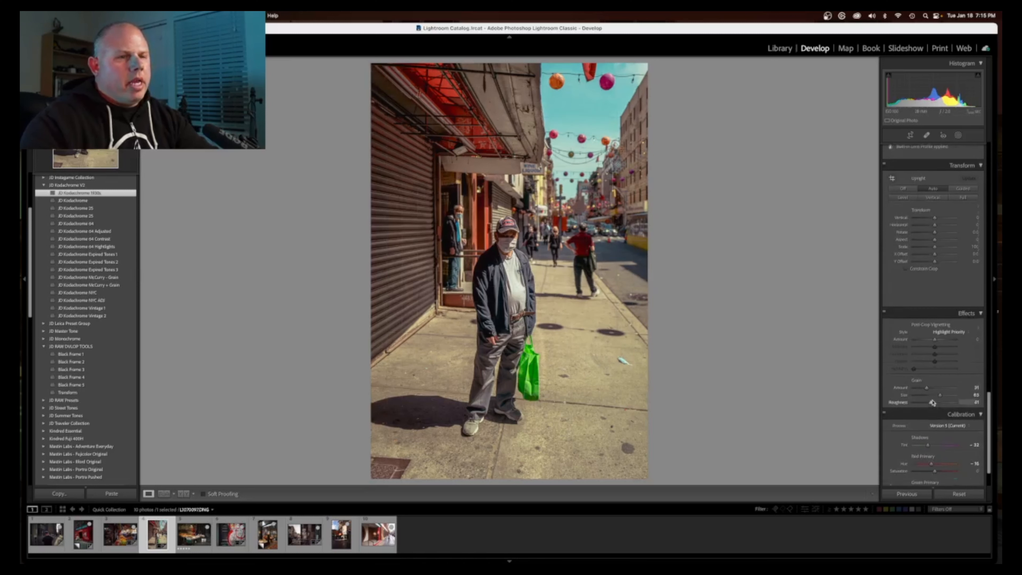
pyautogui.moveTo(934, 328); pyautogui.dragTo(913, 335)
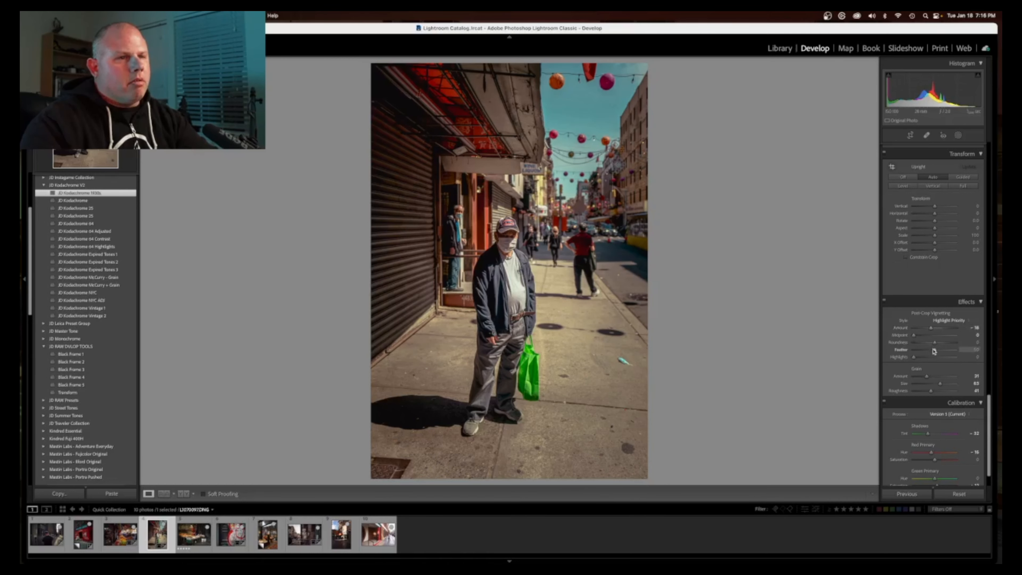
pyautogui.moveTo(934, 349); pyautogui.dragTo(955, 357)
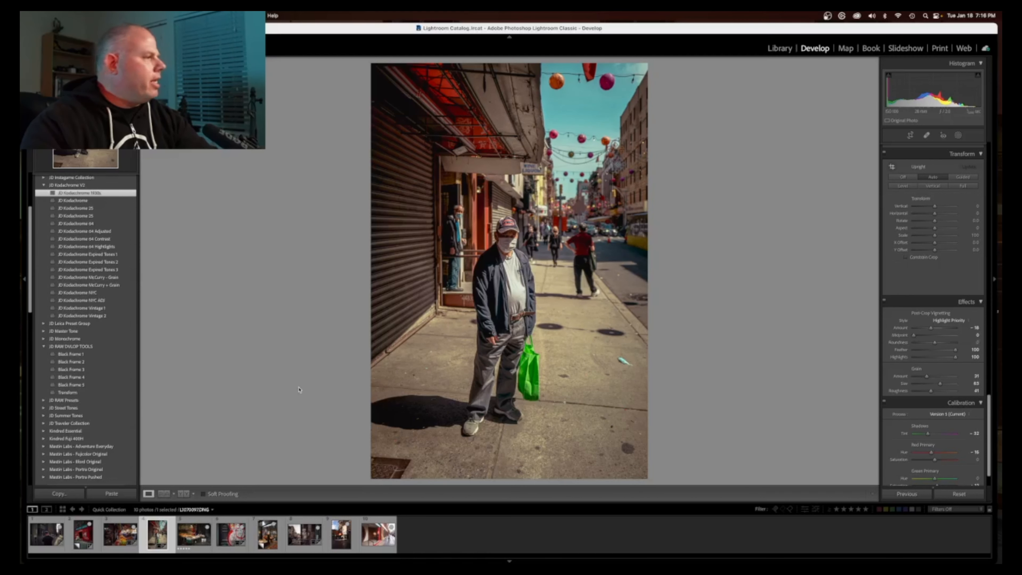
# Apply the Black Frame 5 preset to the sidewalk photo and check it in full-screen preview.
pyautogui.click(80, 385)
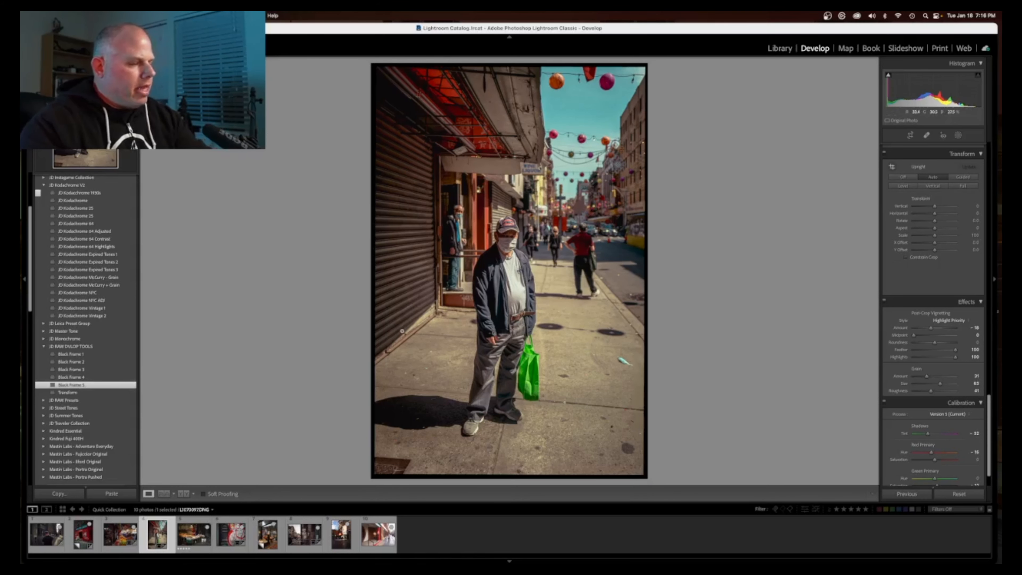
pyautogui.press('f')
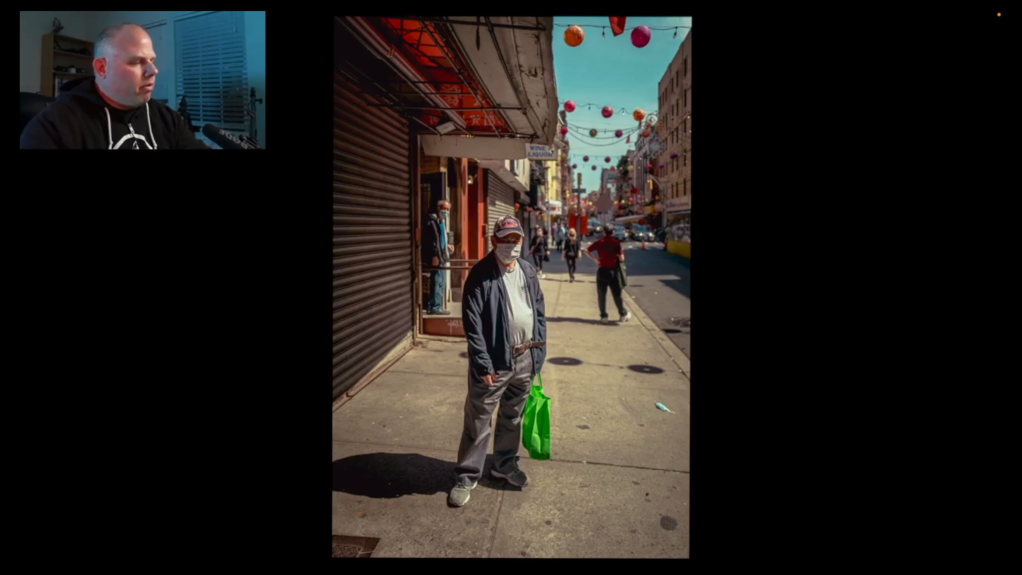
pyautogui.press('f')
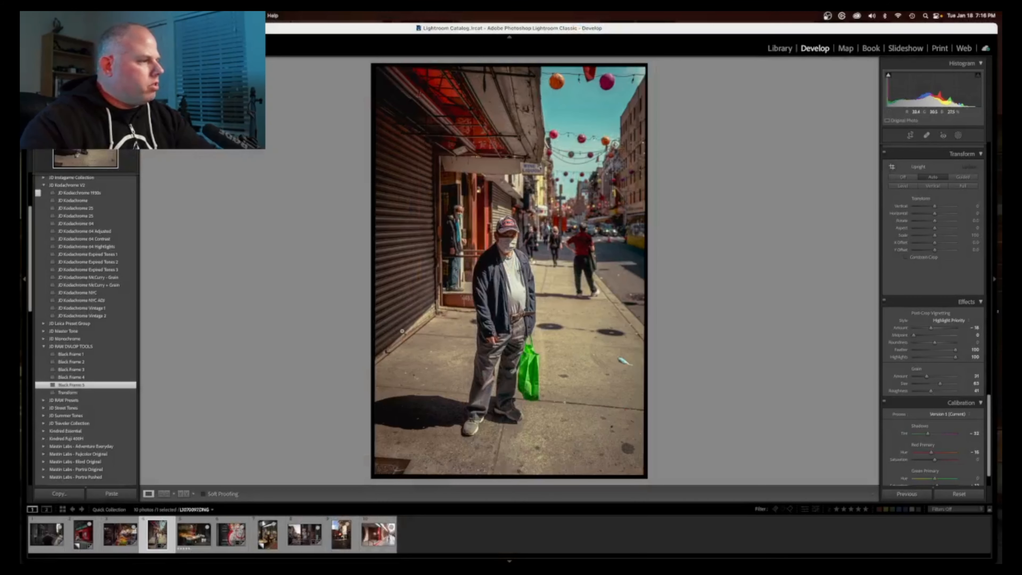
# Open the fish market photo and apply the JD Kodachrome McCurry - Grain preset.
pyautogui.click(193, 522)
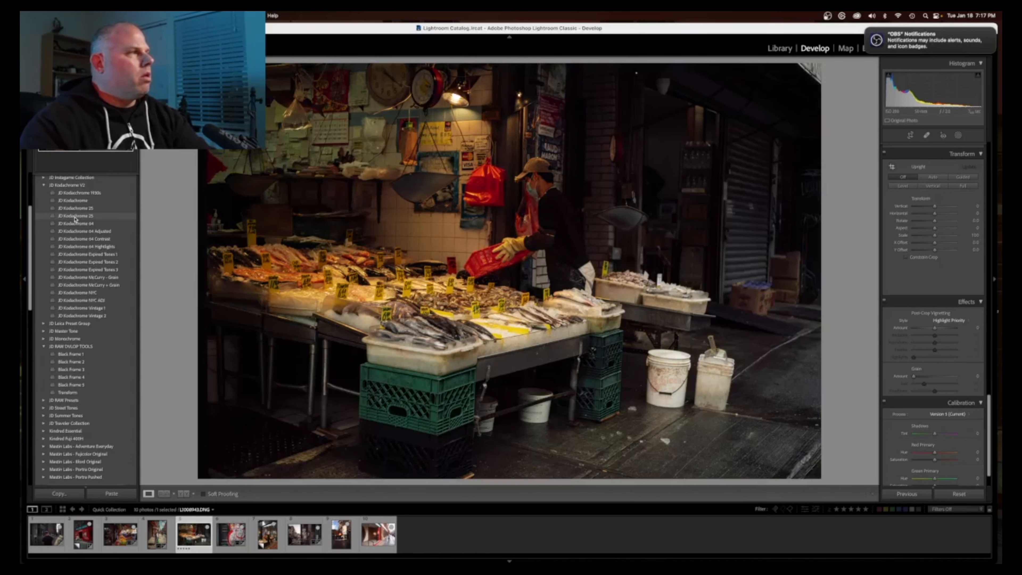
pyautogui.click(82, 278)
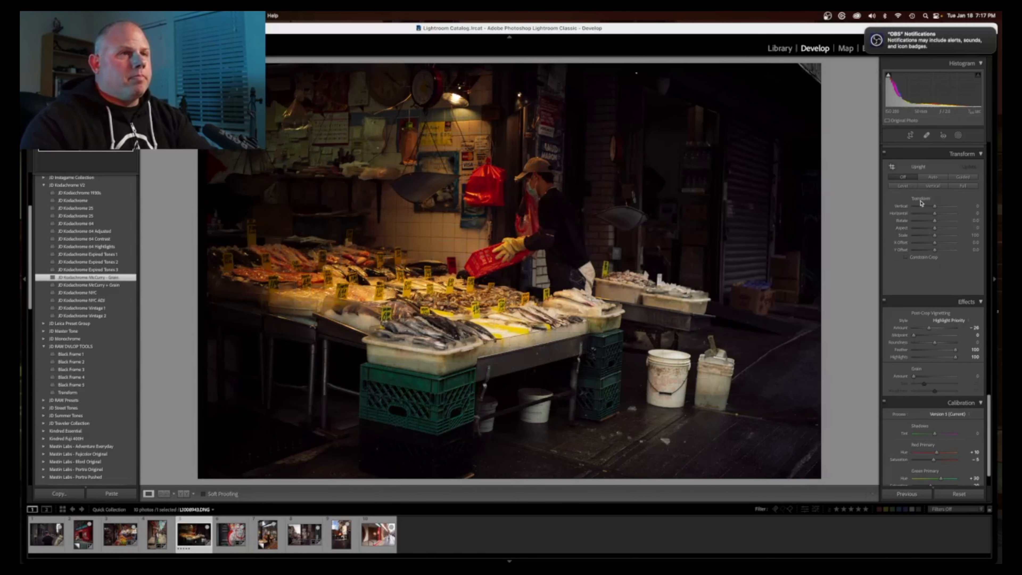
# Set the fish market photo's Exposure to +0.16, Contrast -81, Highlights -69, Shadows +80, Whites +26, Blacks +60 and Vibrance +40.
pyautogui.scroll(10, 911, 156)
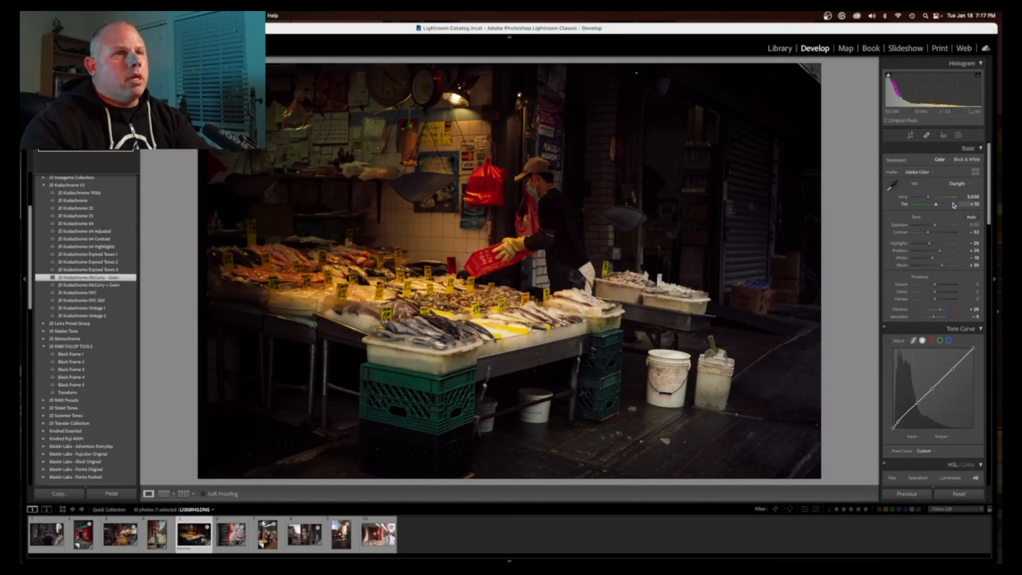
pyautogui.moveTo(927, 233); pyautogui.dragTo(946, 267)
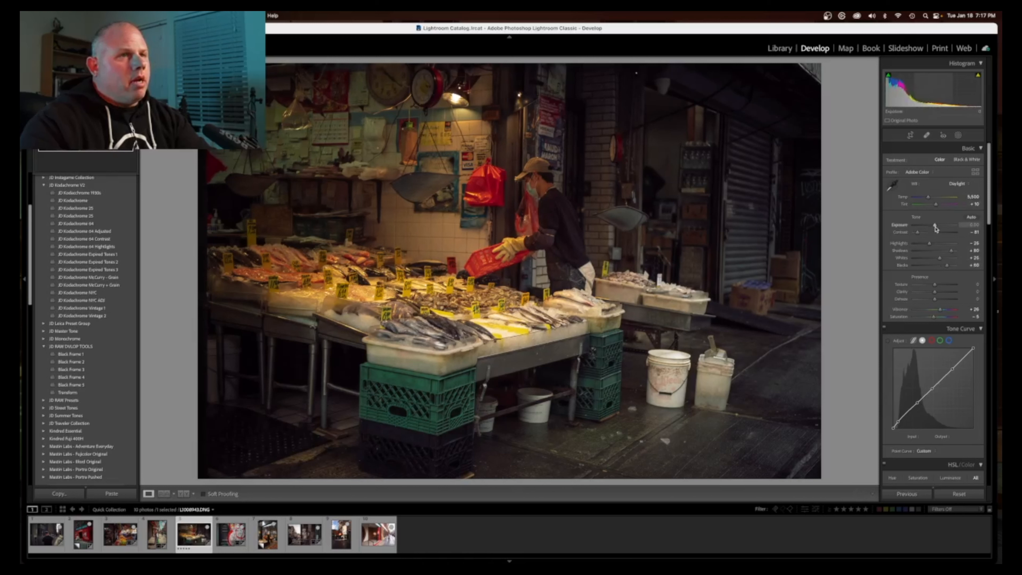
pyautogui.moveTo(935, 228); pyautogui.dragTo(921, 247)
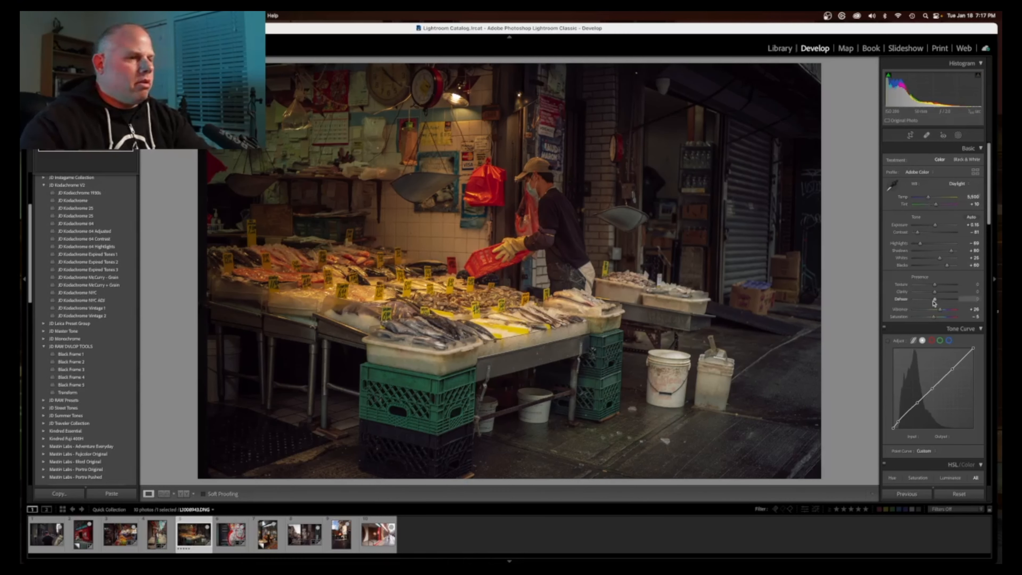
pyautogui.moveTo(939, 309); pyautogui.dragTo(942, 310)
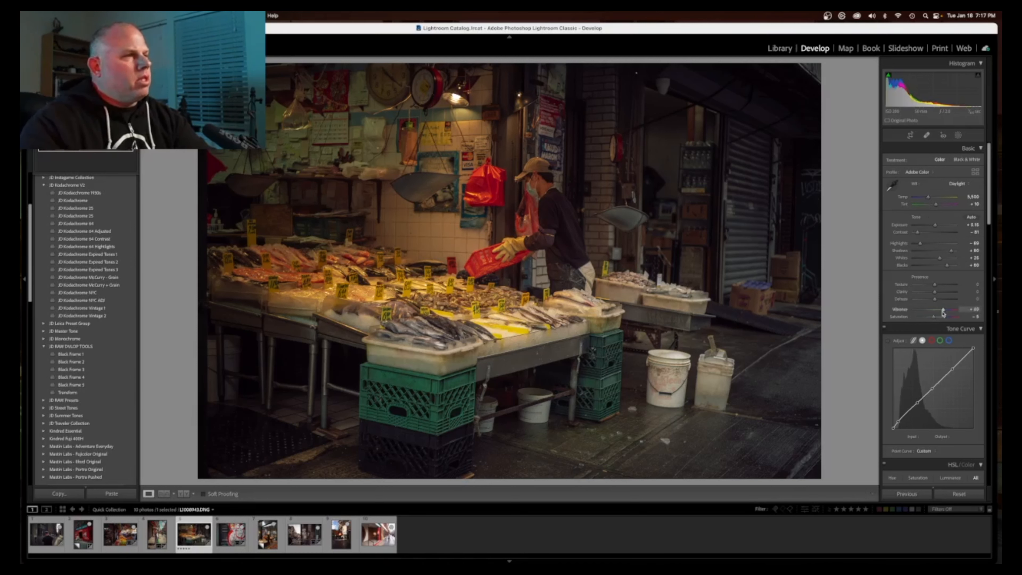
# Set the fish market photo's vignette Amount to -23, and try a Blue Primary Saturation change before resetting it.
pyautogui.scroll(-15, 942, 312)
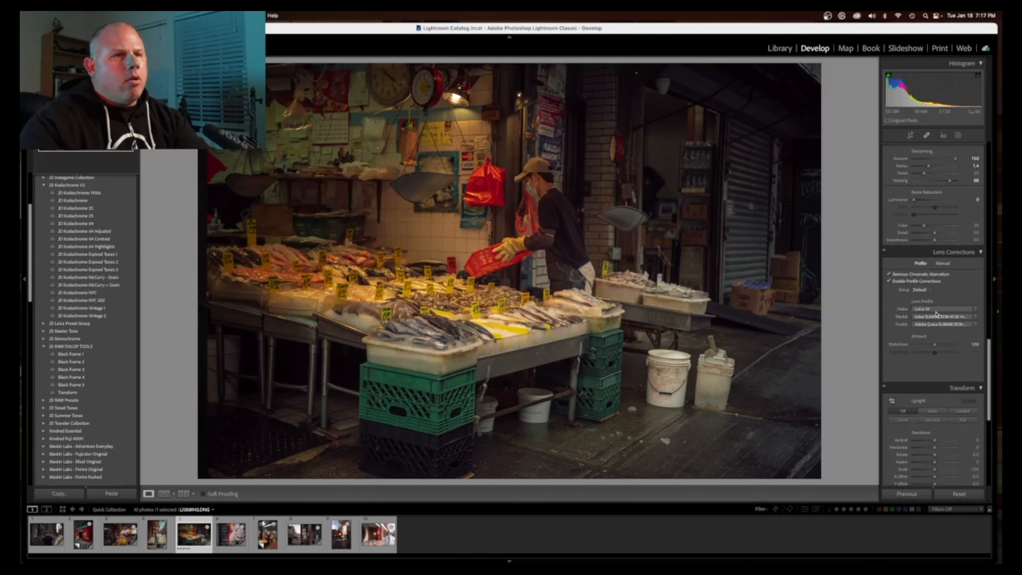
pyautogui.scroll(-8, 935, 314)
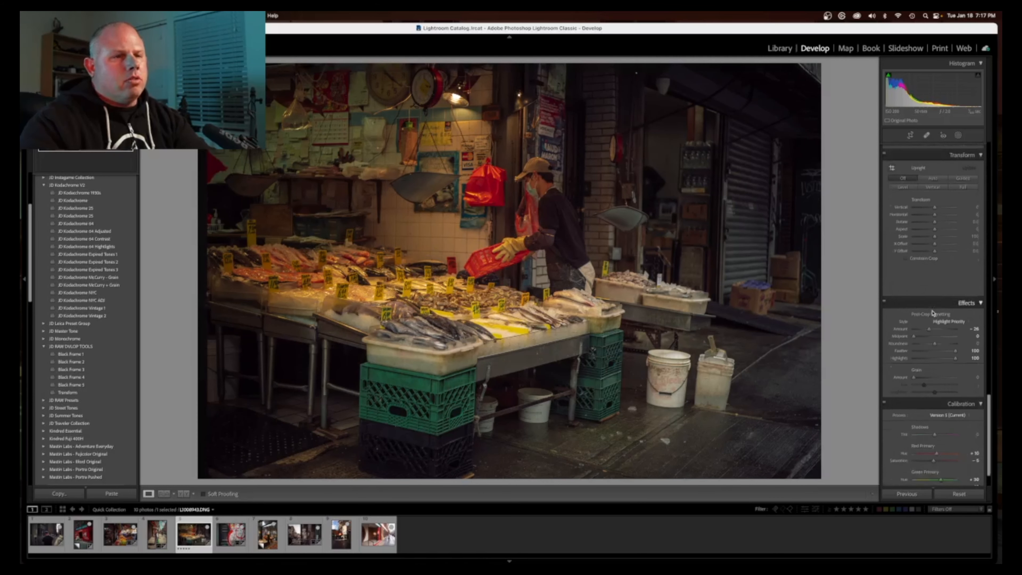
pyautogui.scroll(-2, 932, 313)
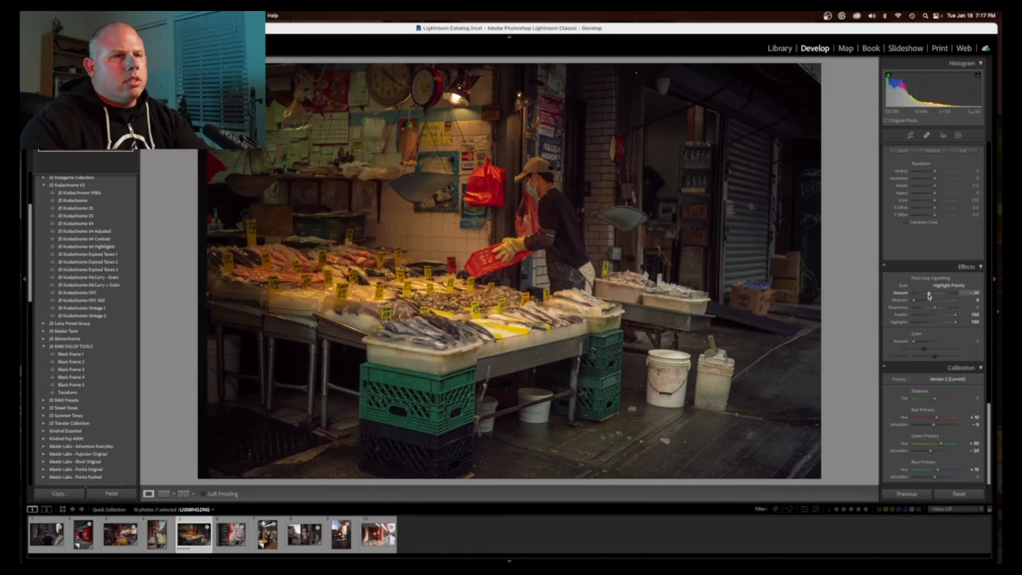
pyautogui.moveTo(929, 296); pyautogui.dragTo(929, 296)
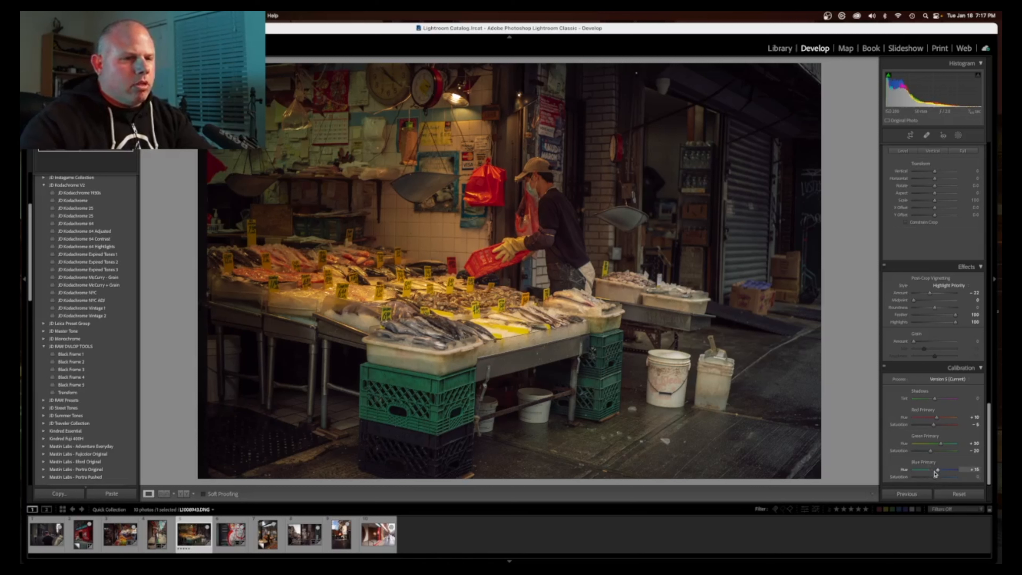
pyautogui.moveTo(935, 478); pyautogui.dragTo(960, 478)
pyautogui.doubleClick(941, 476)
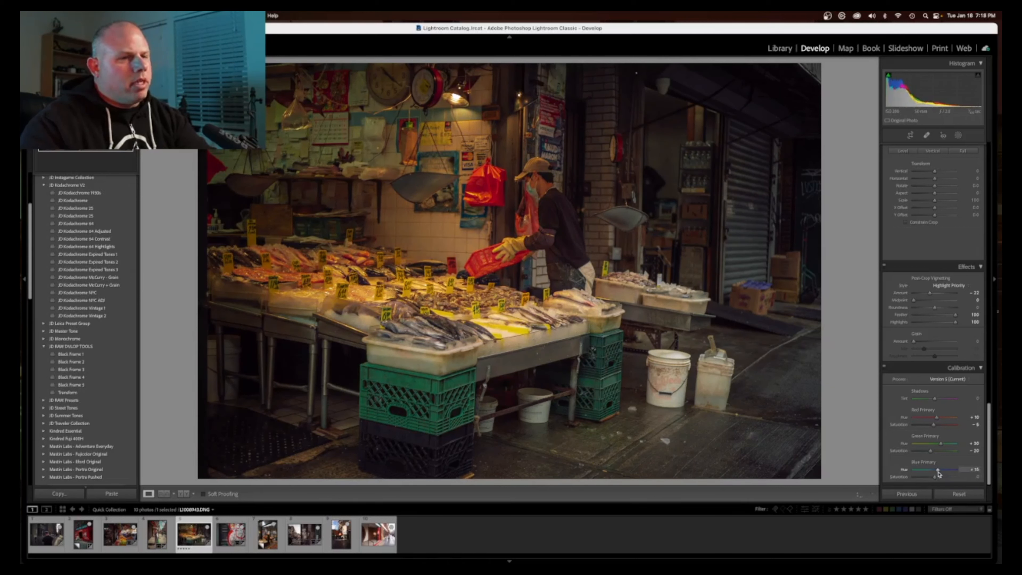
# Try the Black Frame 4 preset on the fish market photo and replace it with Black Frame 5.
pyautogui.scroll(15, 925, 443)
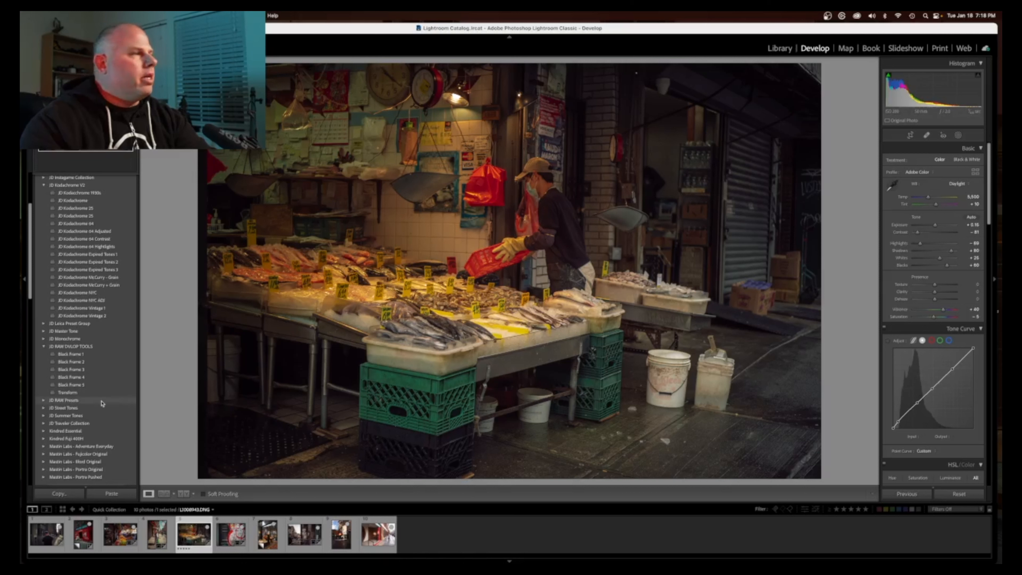
pyautogui.click(75, 378)
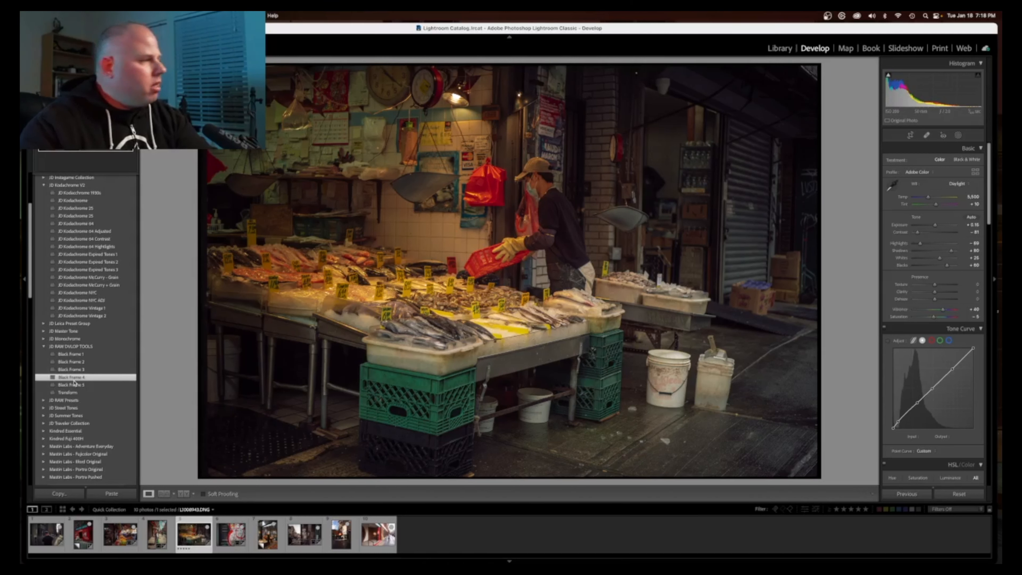
pyautogui.click(76, 386)
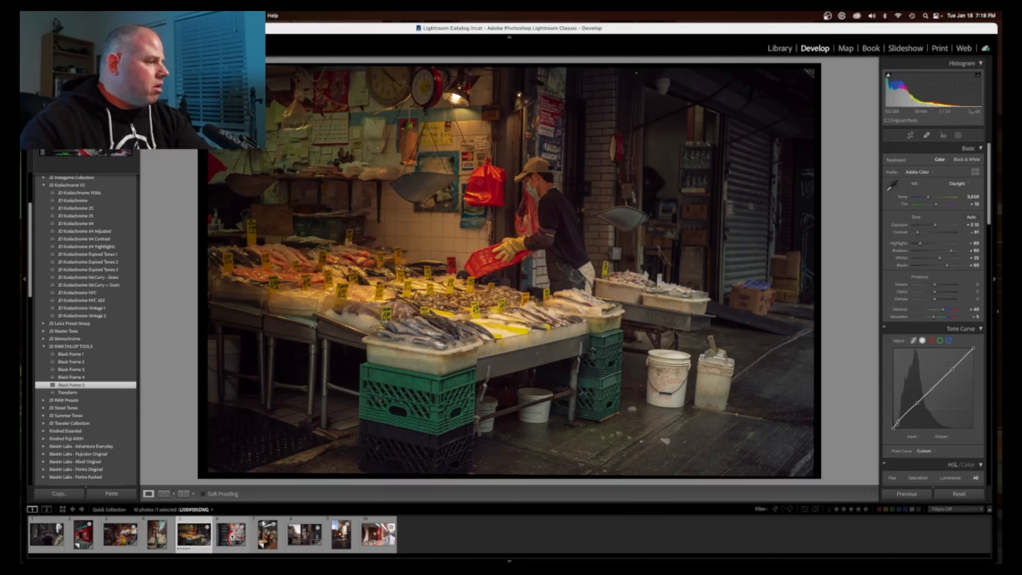
# Look at the graffiti photo, open the produce market photo and apply the JD Kodachrome 64 Contrast preset.
pyautogui.click(232, 535)
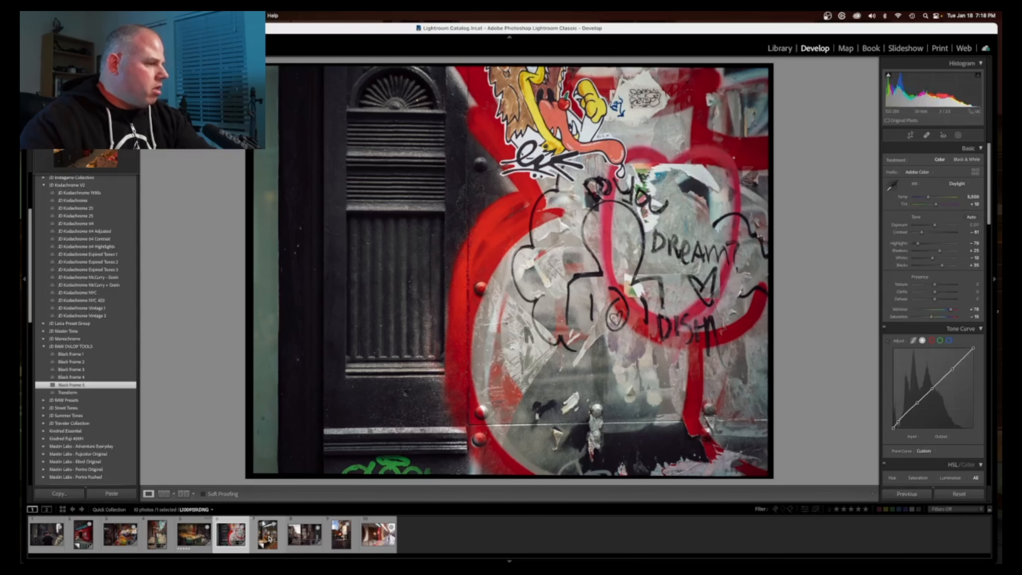
pyautogui.click(269, 538)
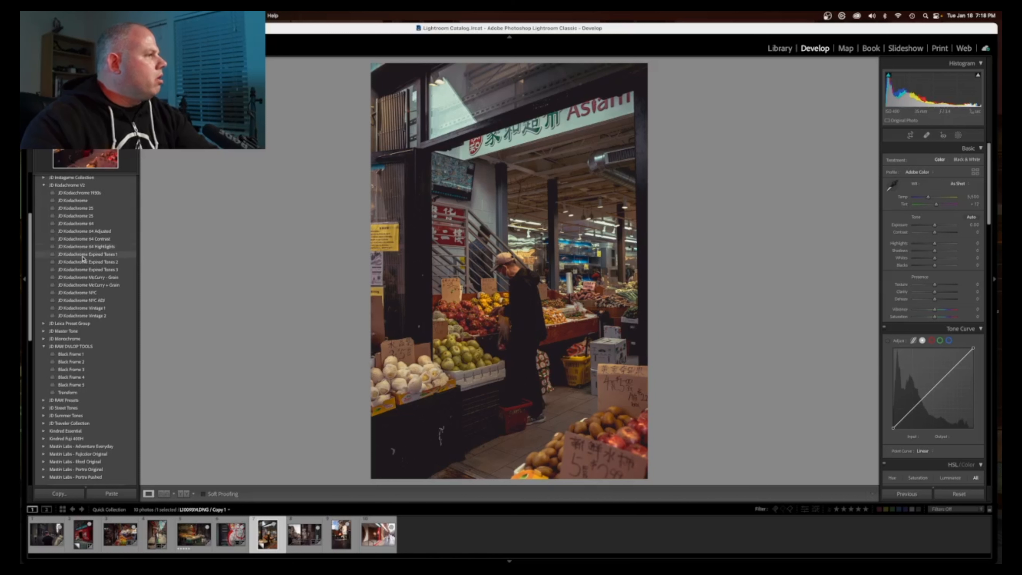
pyautogui.click(81, 239)
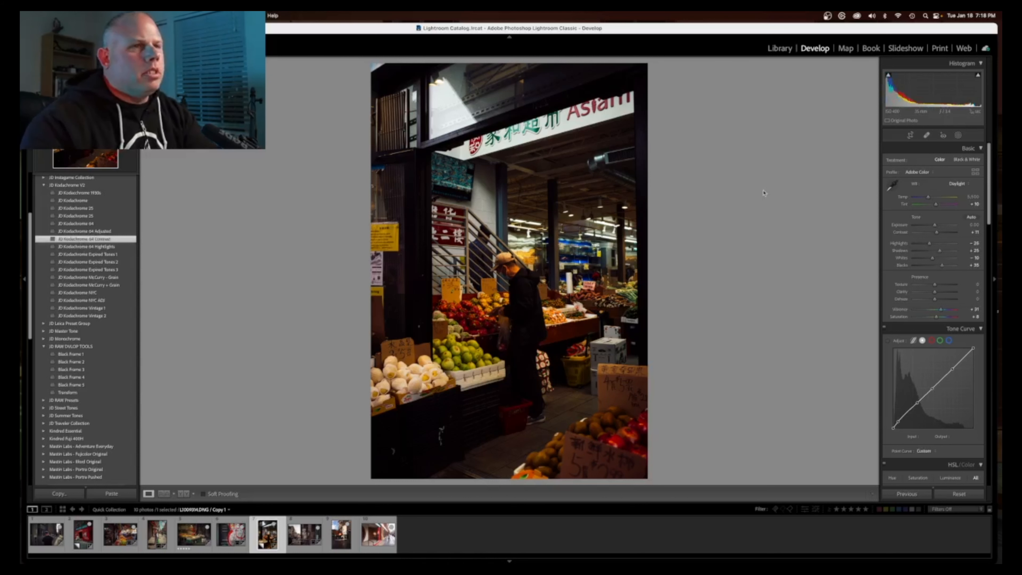
# Lower the produce market photo's Contrast to -65 and cool its white balance to Temp 4,716 and Tint +2.
pyautogui.moveTo(936, 233); pyautogui.dragTo(920, 237)
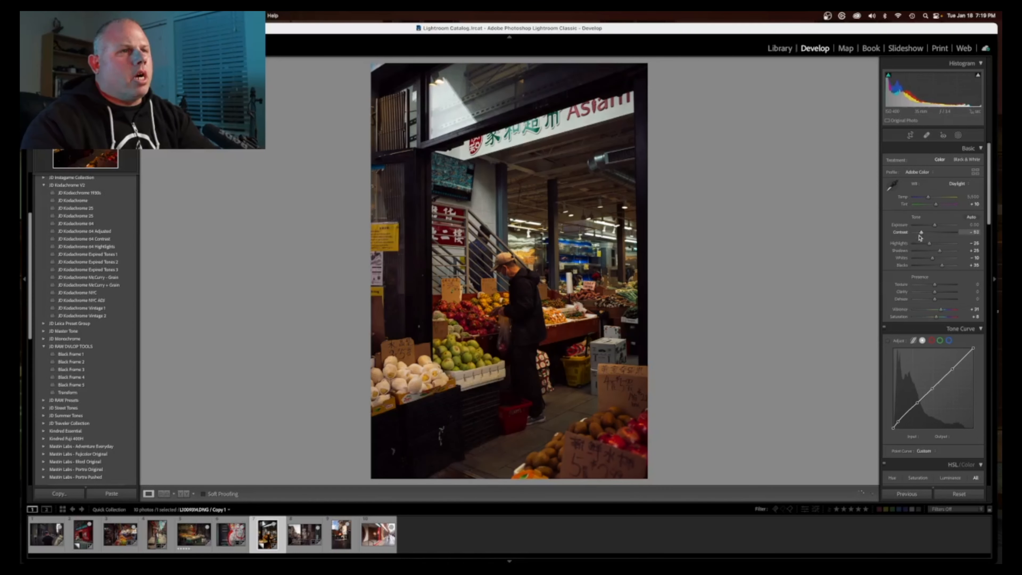
pyautogui.moveTo(928, 197); pyautogui.dragTo(926, 200)
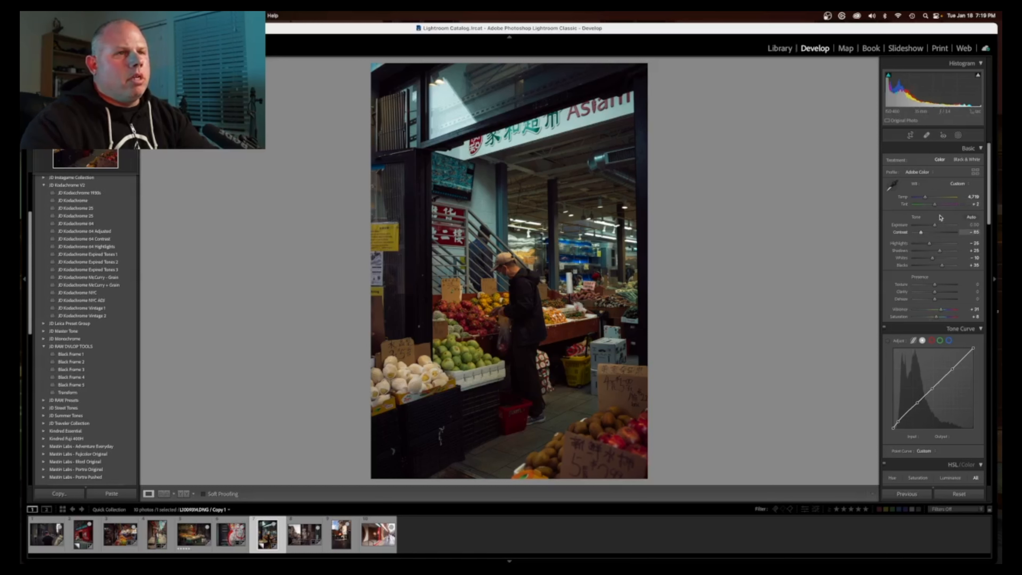
# Straighten the produce market photo with the automatic crop angle, keeping the Original aspect ratio.
pyautogui.click(910, 135)
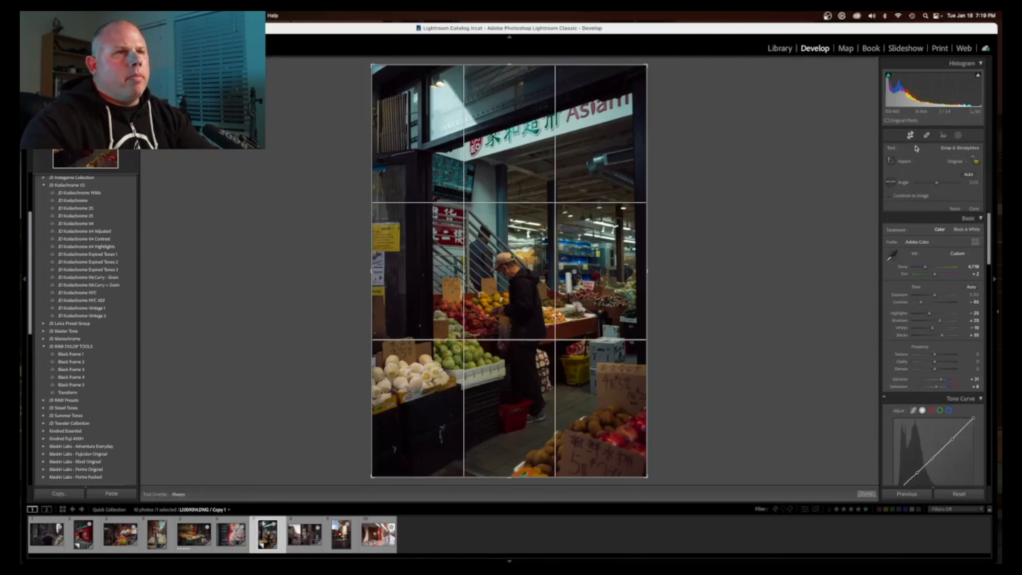
pyautogui.click(968, 175)
pyautogui.click(954, 162)
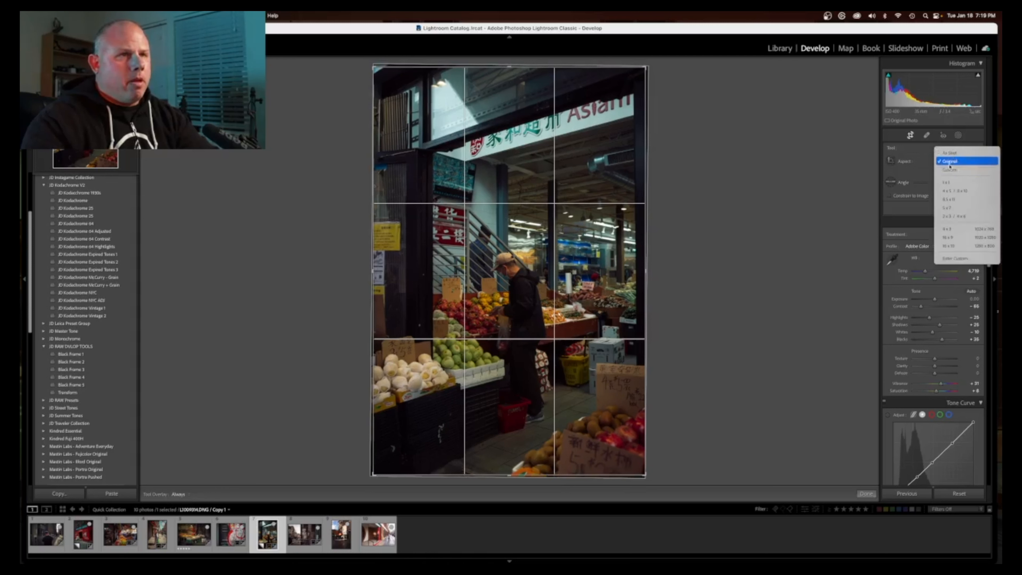
pyautogui.click(950, 163)
# Apply Auto Upright to the produce market photo and close the crop tool.
pyautogui.scroll(-10, 935, 301)
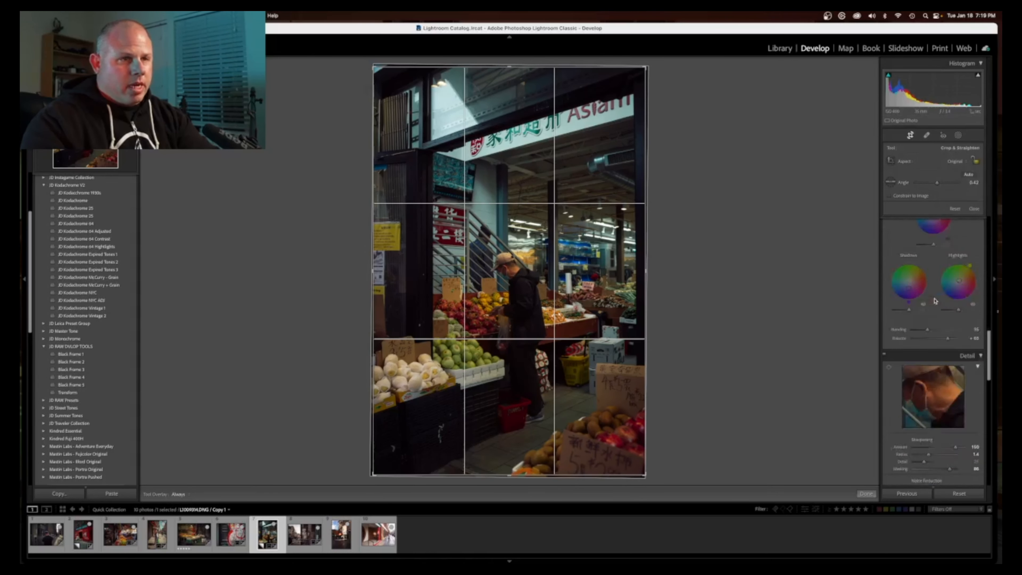
pyautogui.scroll(-10, 934, 301)
pyautogui.scroll(5, 934, 299)
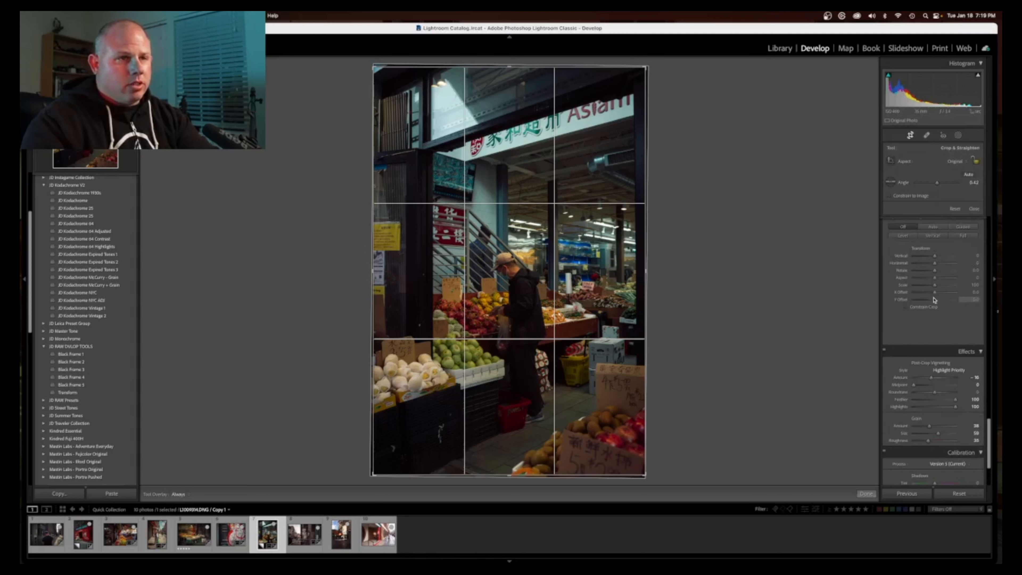
pyautogui.click(933, 297)
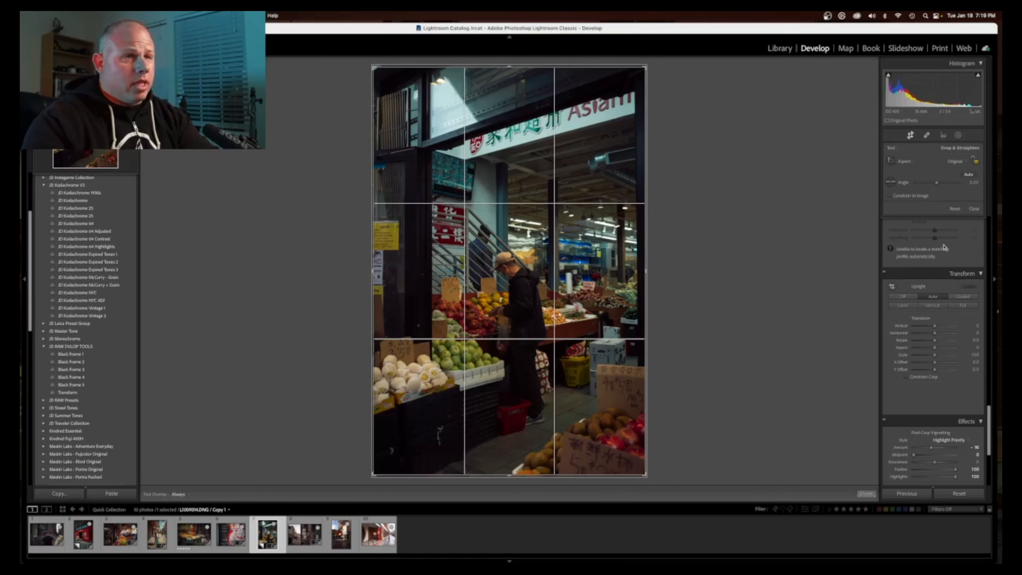
pyautogui.click(973, 208)
# Lower the produce market photo's Highlights to -82.
pyautogui.scroll(15, 917, 257)
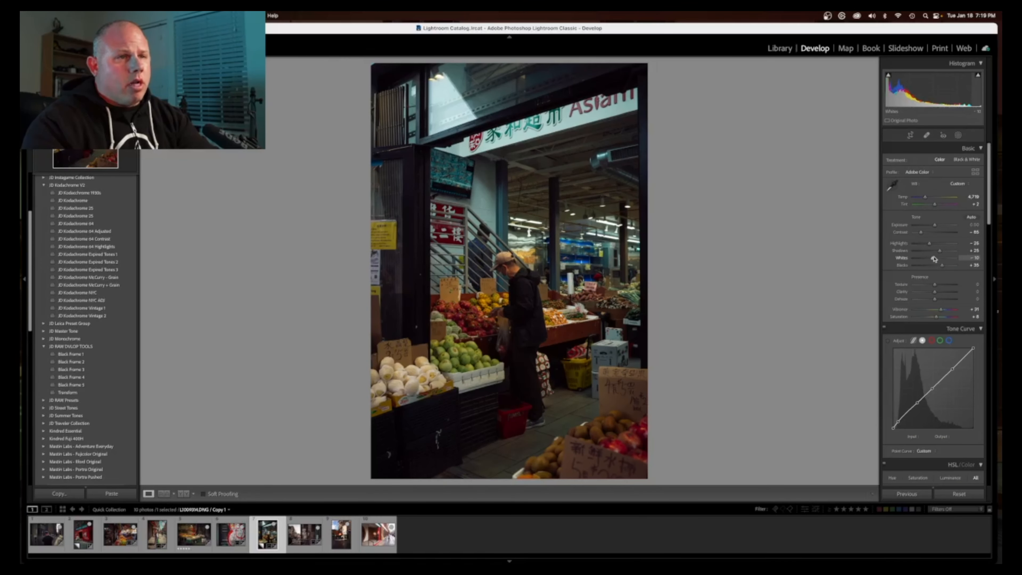
pyautogui.moveTo(929, 244); pyautogui.dragTo(918, 246)
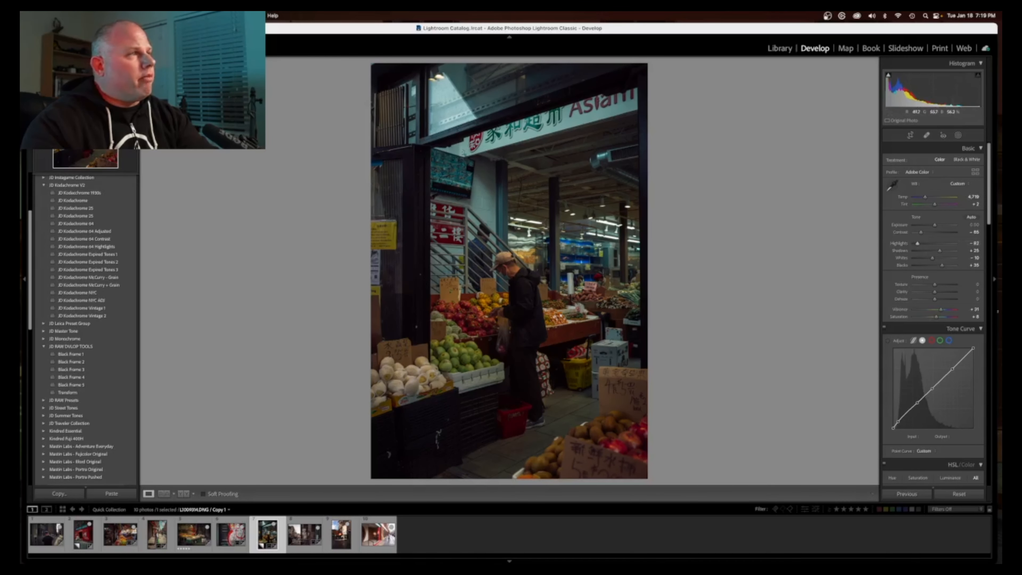
# Set the produce market photo's Highlights to -88 and Shadows to +44, raise Whites and Saturation slightly, and boost Vibrance to +43.
pyautogui.click(434, 130)
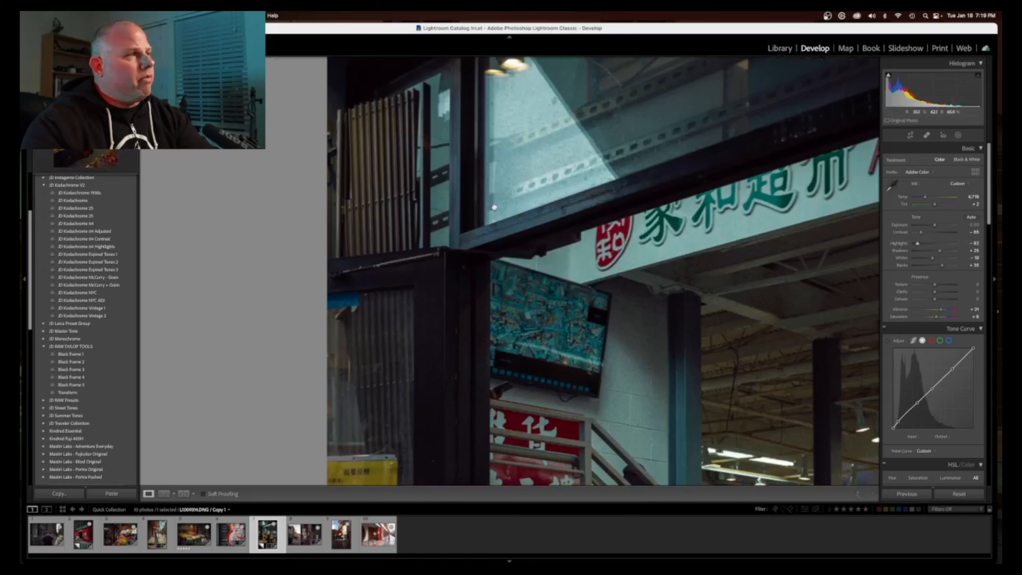
pyautogui.click(528, 171)
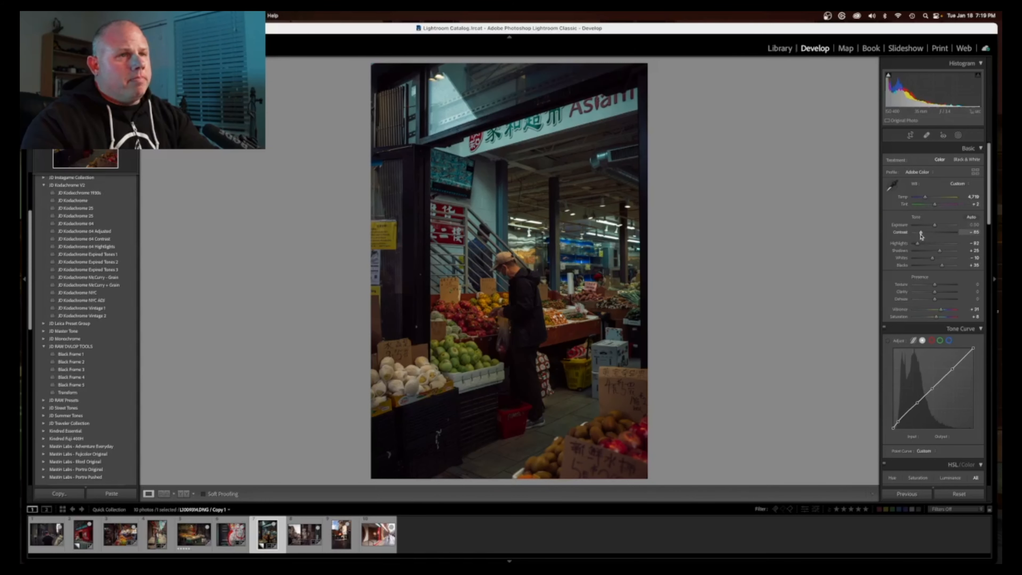
pyautogui.moveTo(918, 243); pyautogui.dragTo(941, 267)
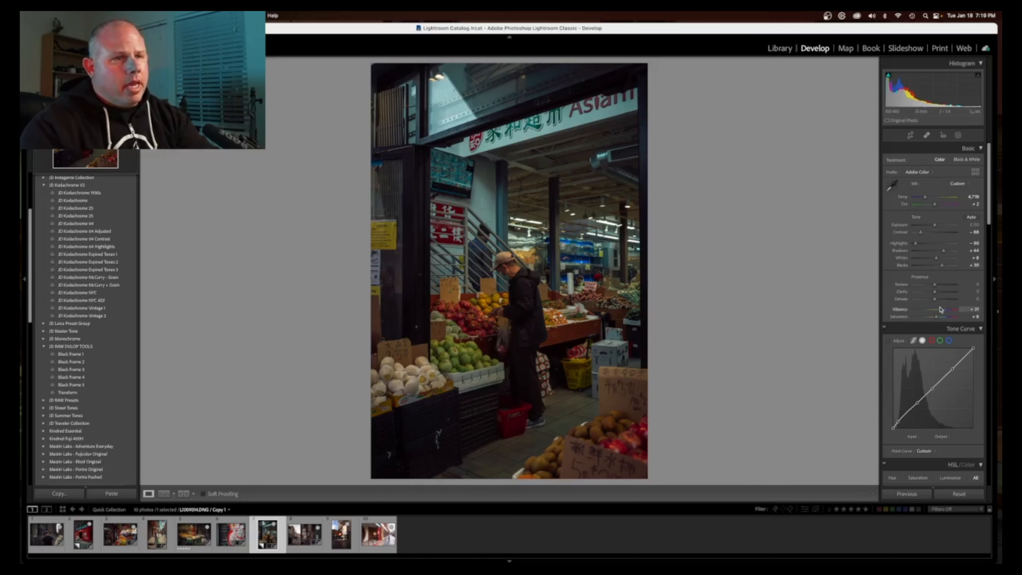
pyautogui.moveTo(941, 309); pyautogui.dragTo(944, 311)
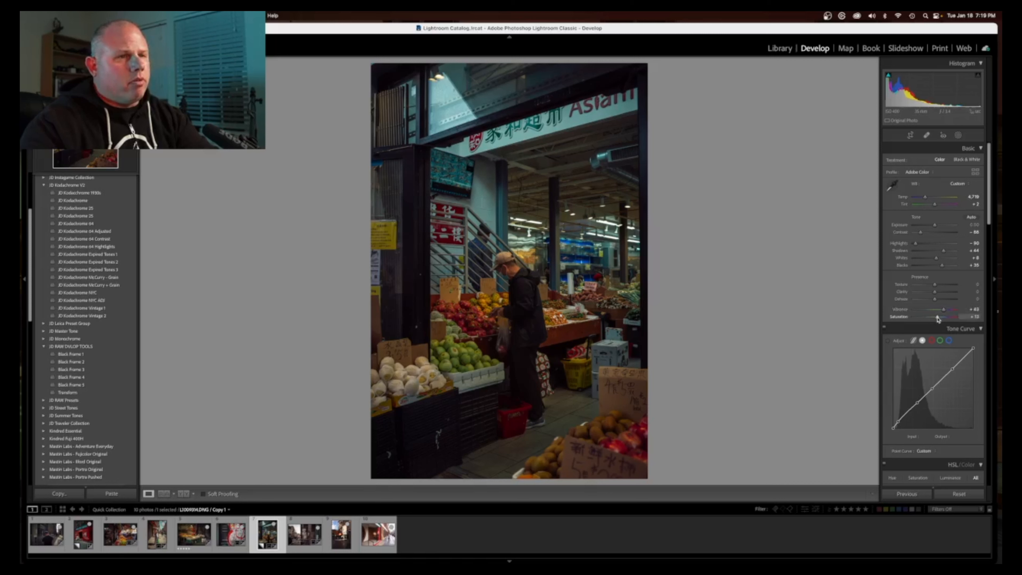
# Deepen the produce market photo's post-crop vignette to -34 and apply the Black Frame 5 preset.
pyautogui.scroll(-5, 919, 326)
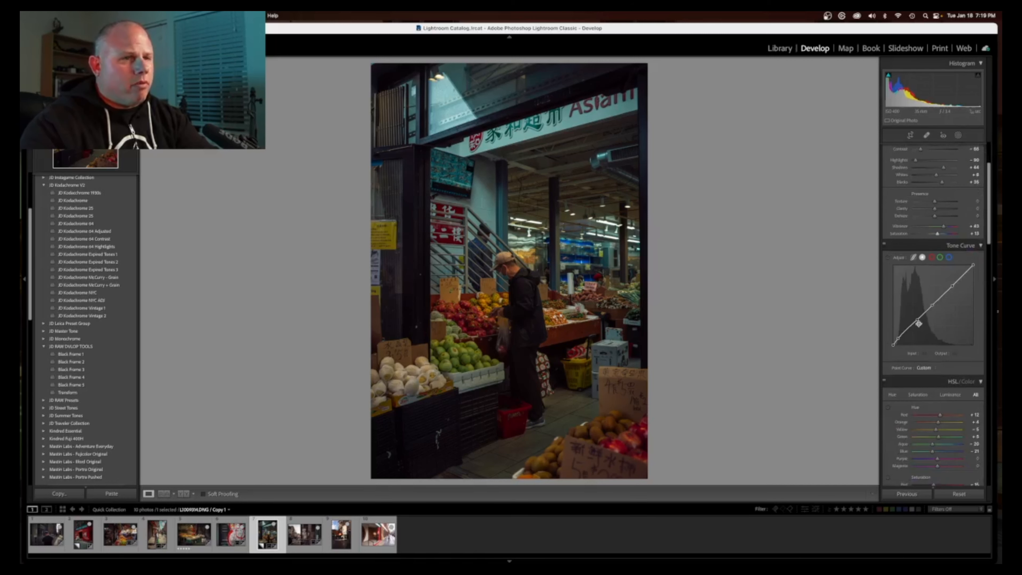
pyautogui.scroll(-3, 919, 325)
pyautogui.scroll(-15, 918, 325)
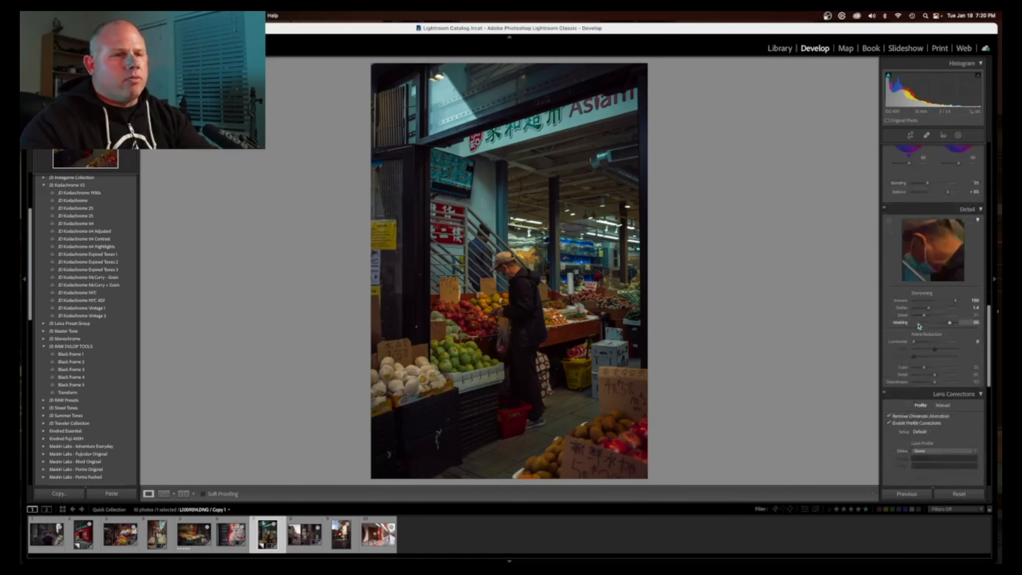
pyautogui.scroll(4, 918, 325)
pyautogui.scroll(2, 919, 325)
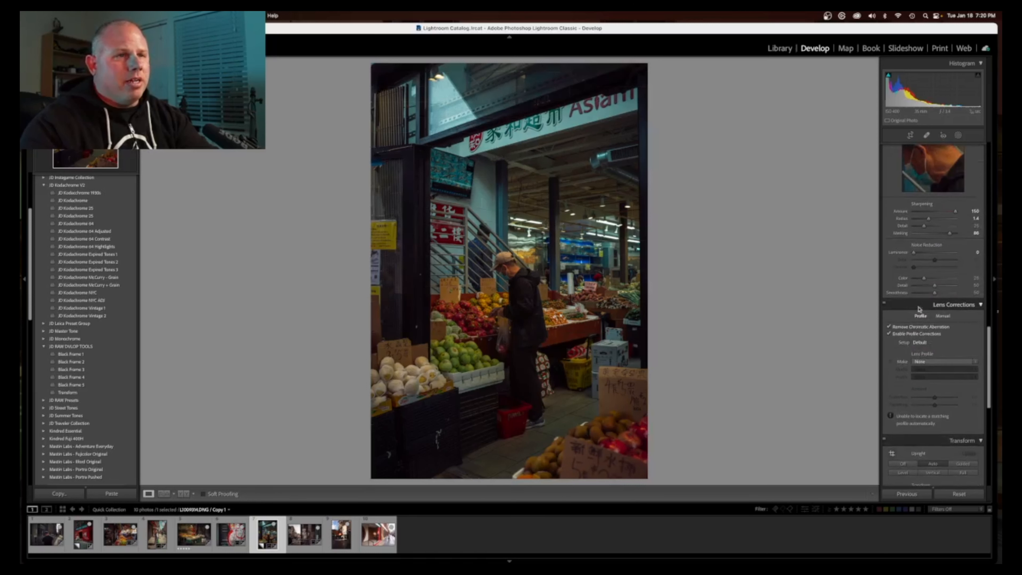
pyautogui.scroll(-5, 919, 310)
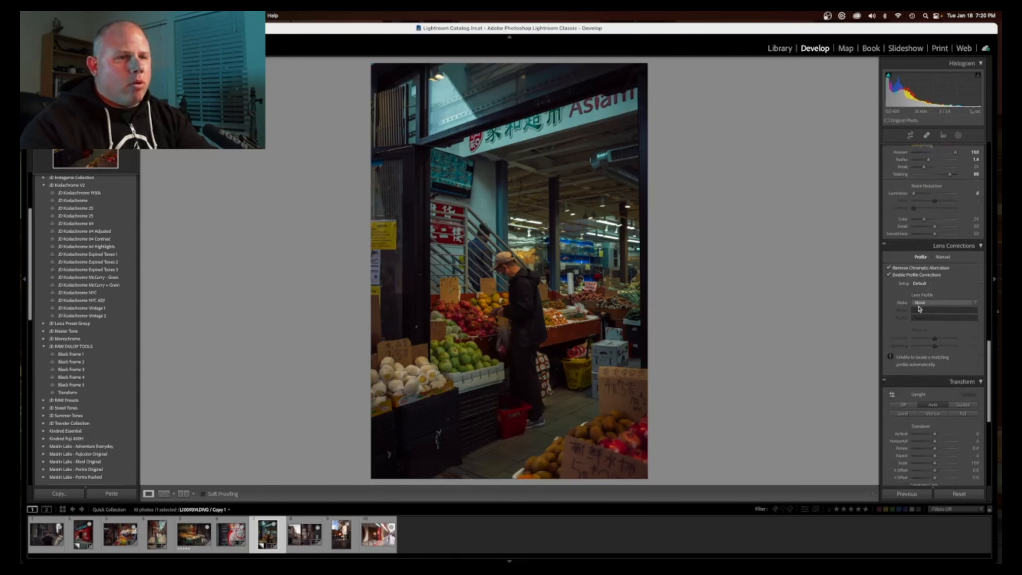
pyautogui.scroll(-9, 911, 304)
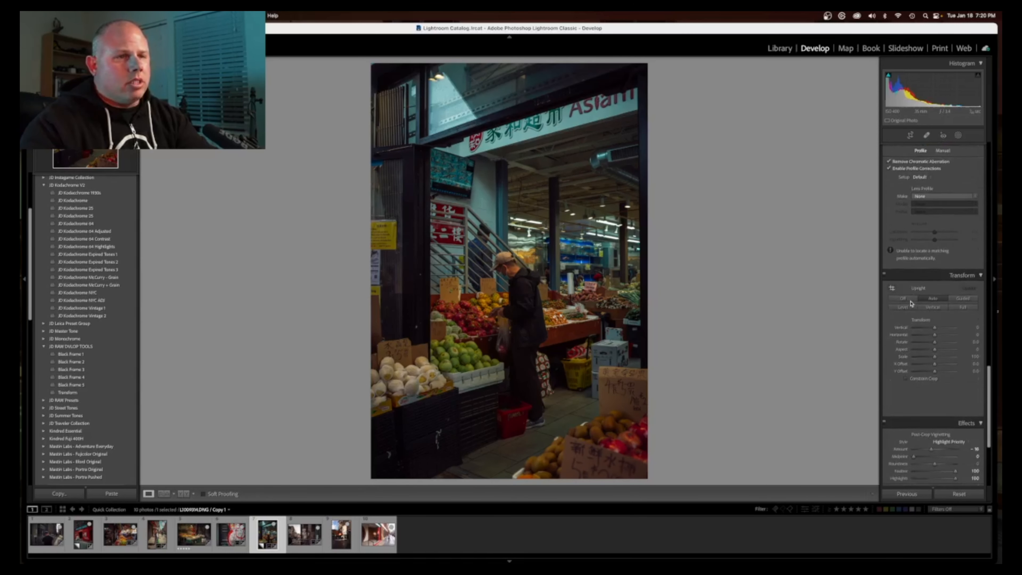
pyautogui.moveTo(932, 314); pyautogui.dragTo(926, 313)
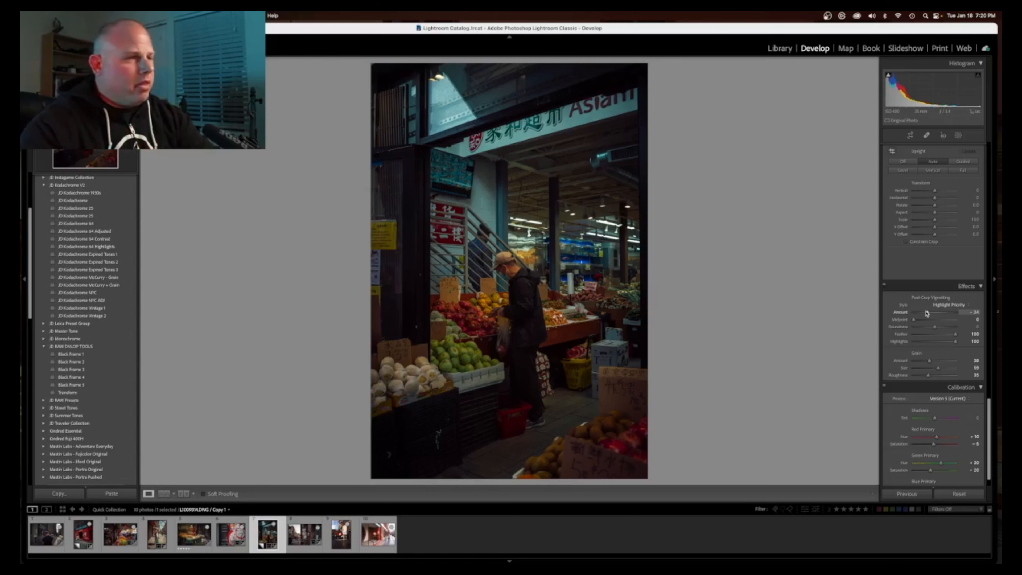
pyautogui.click(71, 385)
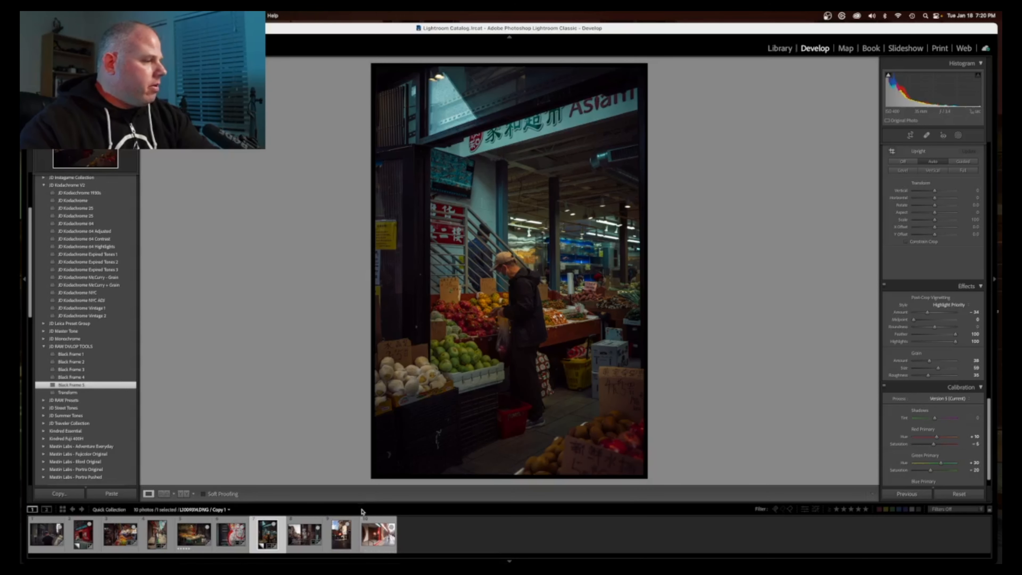
# Try JD Kodachrome McCurry - Grain on the Chinatown street corner photo, and settle on the JD Kodachrome NYC ADJ preset.
pyautogui.click(341, 536)
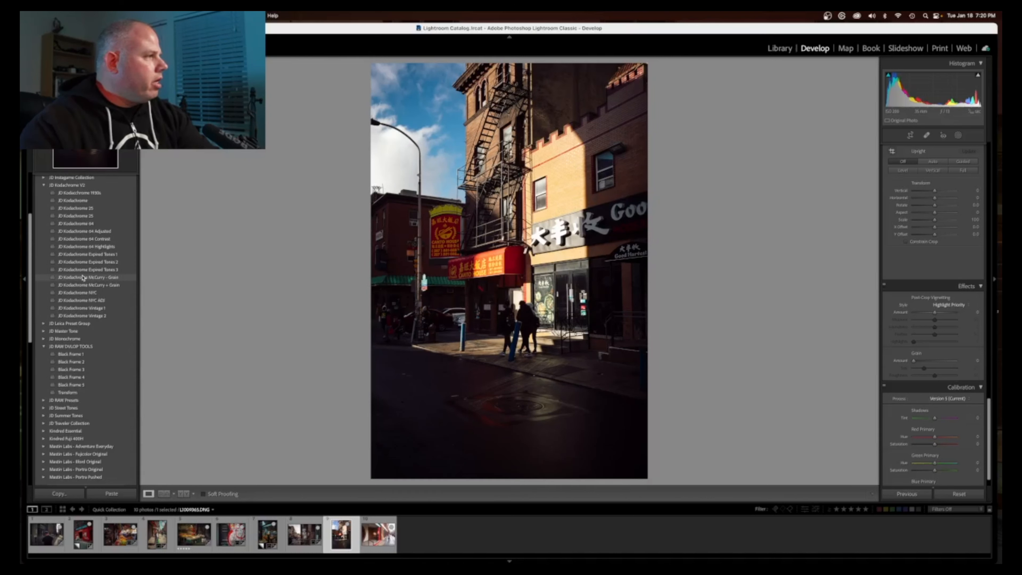
pyautogui.click(83, 277)
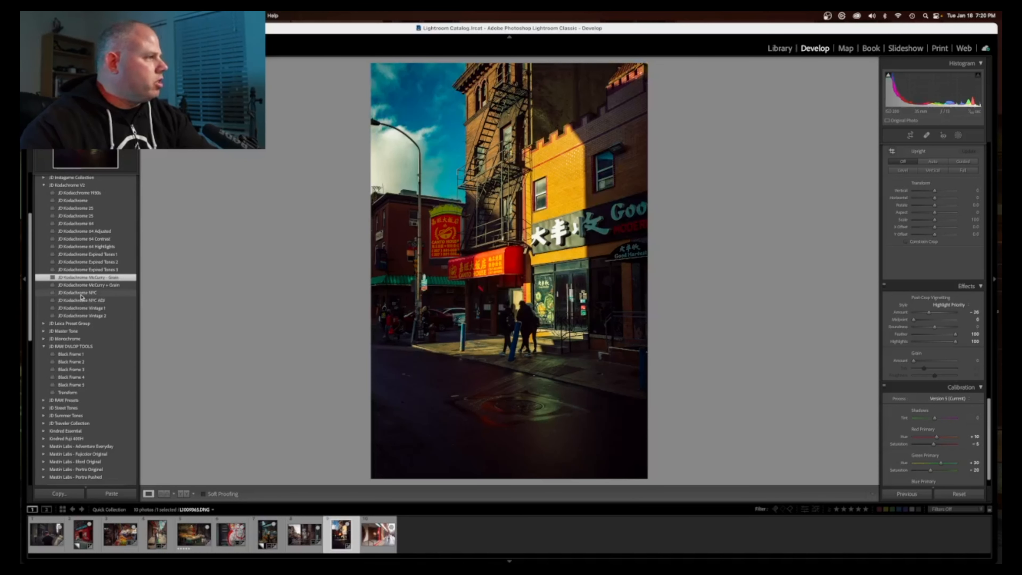
pyautogui.click(83, 300)
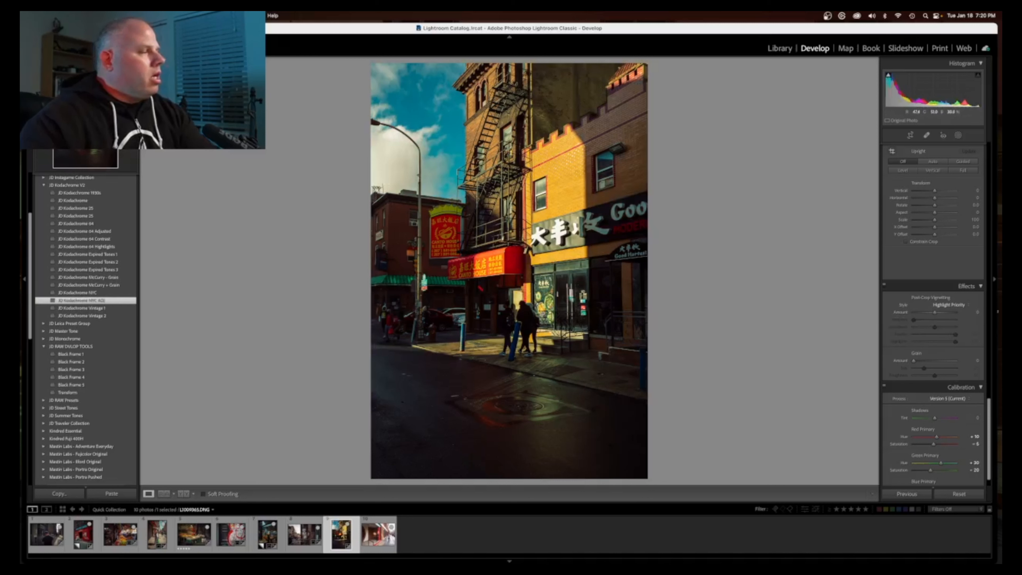
# Set the street corner photo's Vibrance to +28, Saturation to -22, Contrast and Highlights to -72, Exposure to +0.30 and Temp to 5,244.
pyautogui.scroll(15, 935, 297)
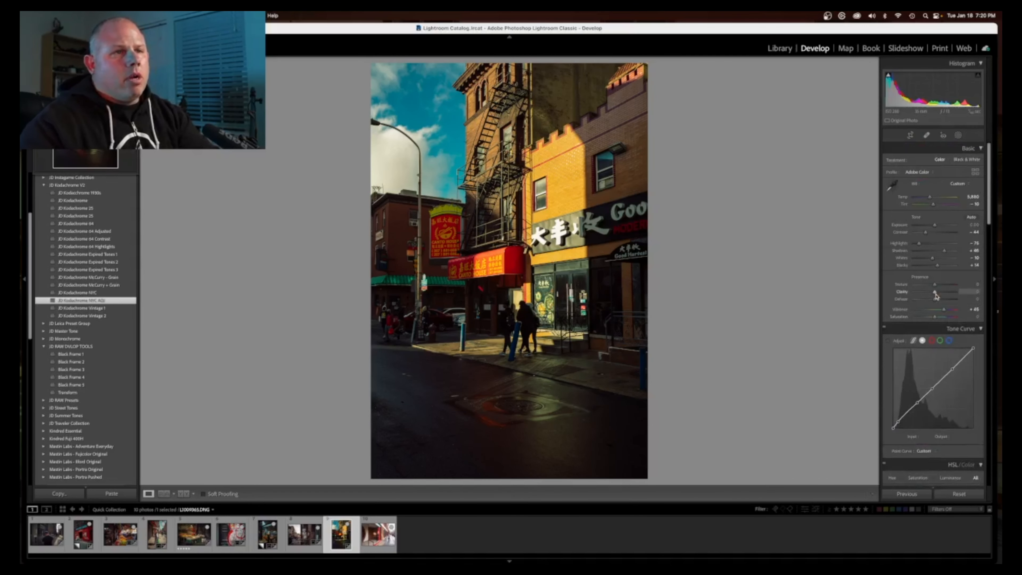
pyautogui.moveTo(934, 318); pyautogui.dragTo(941, 312)
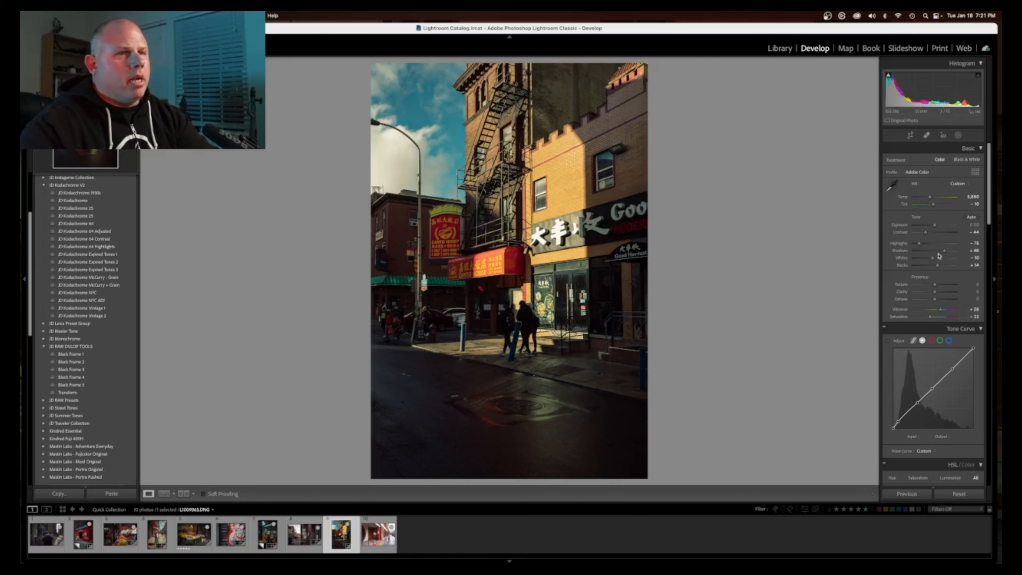
pyautogui.moveTo(944, 250)
pyautogui.mouseDown()
pyautogui.moveTo(916, 236)
pyautogui.moveTo(951, 254)
pyautogui.moveTo(931, 265)
pyautogui.moveTo(938, 260)
pyautogui.mouseUp()
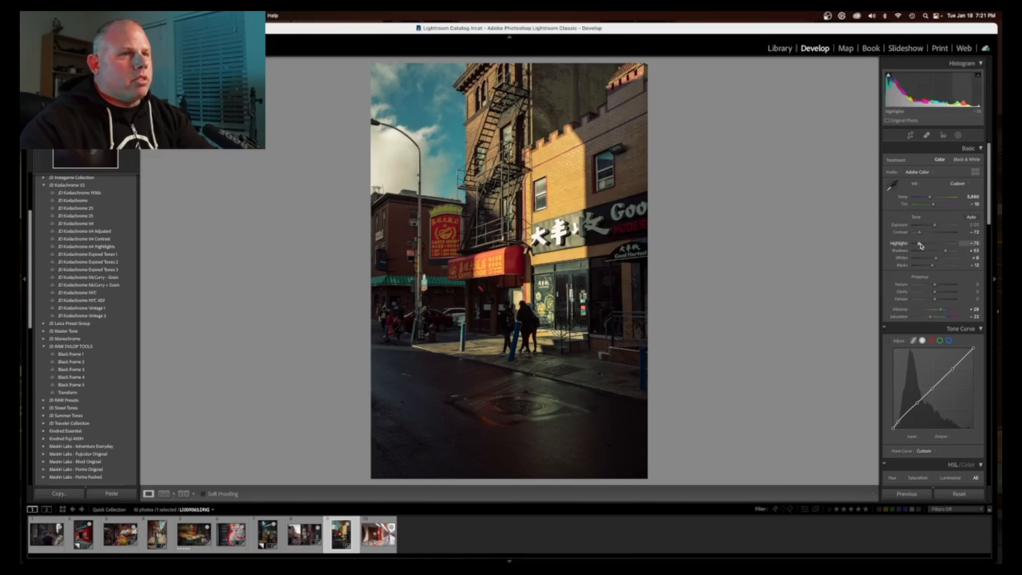
pyautogui.moveTo(920, 246); pyautogui.dragTo(934, 228)
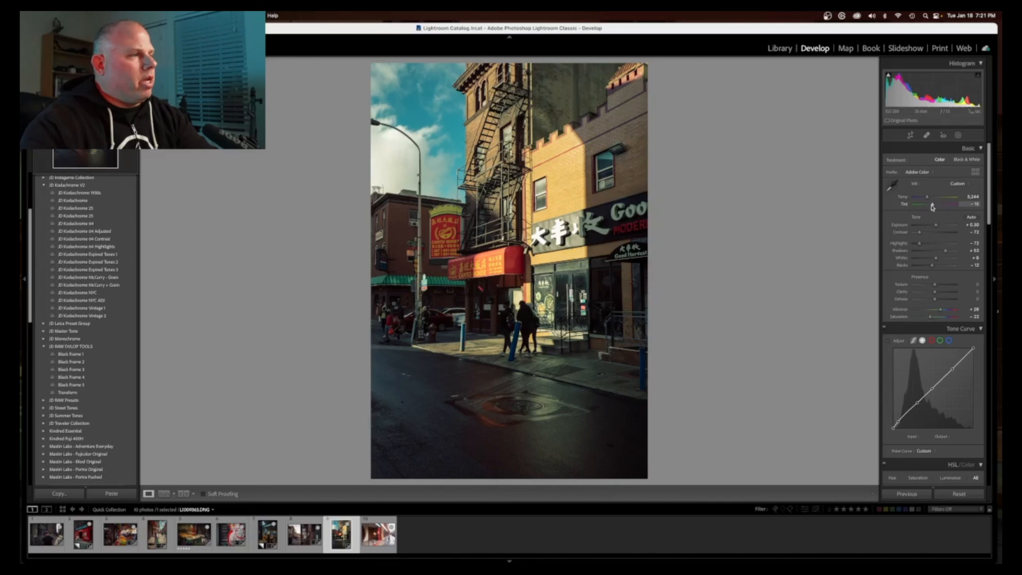
# Straighten the street corner photo with the automatic crop angle, keeping the Original aspect ratio.
pyautogui.scroll(-10, 925, 282)
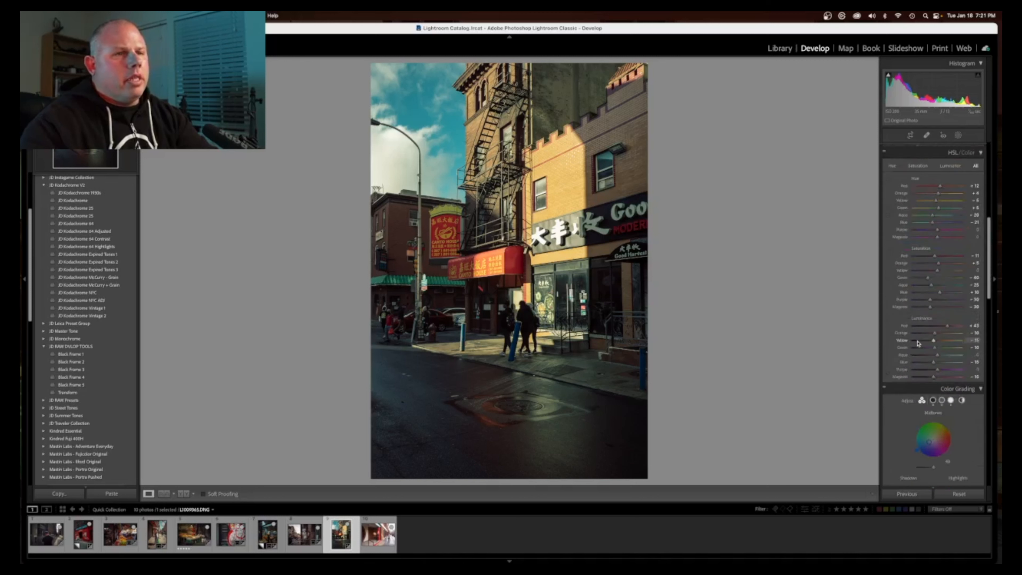
pyautogui.scroll(-15, 917, 343)
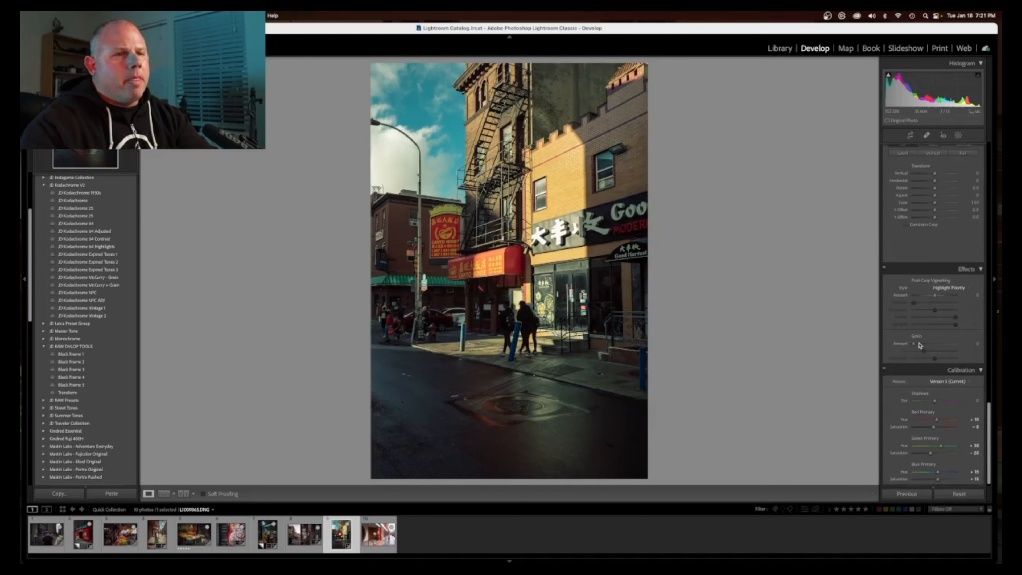
pyautogui.scroll(20, 918, 345)
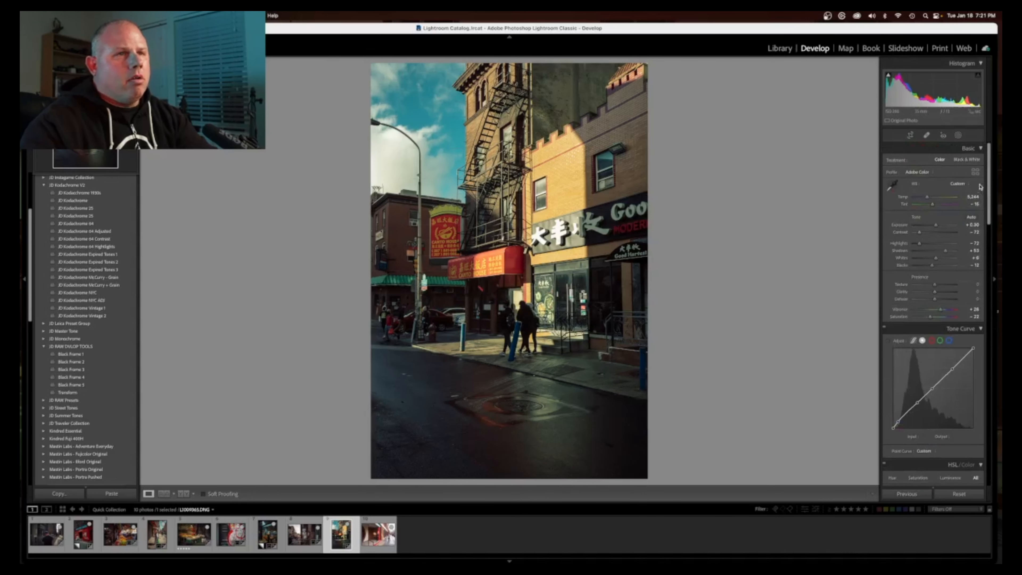
pyautogui.click(910, 135)
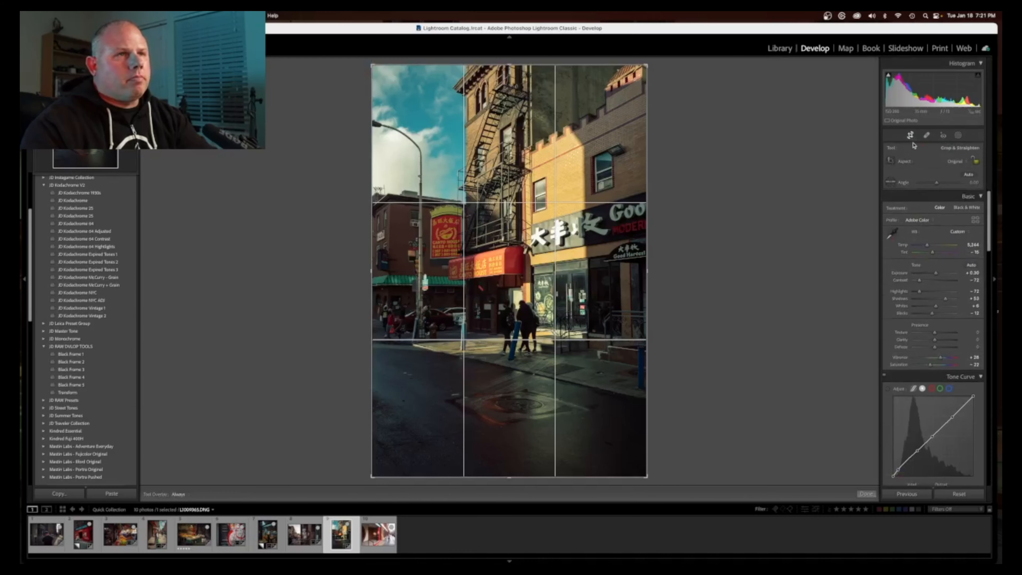
pyautogui.click(959, 162)
pyautogui.click(925, 161)
pyautogui.click(967, 174)
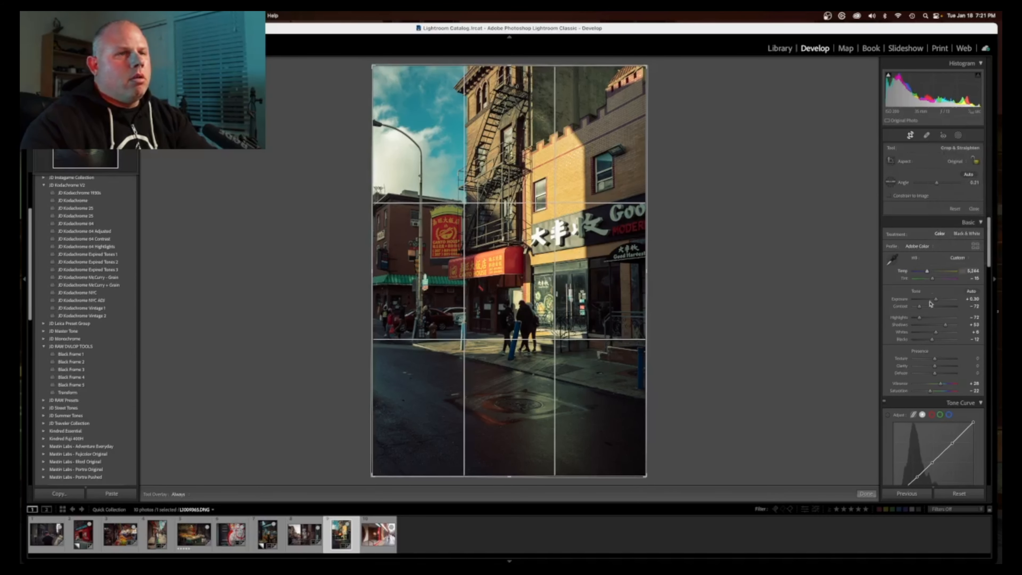
# Apply Auto Upright to the street corner photo and close the crop tool.
pyautogui.scroll(-15, 935, 286)
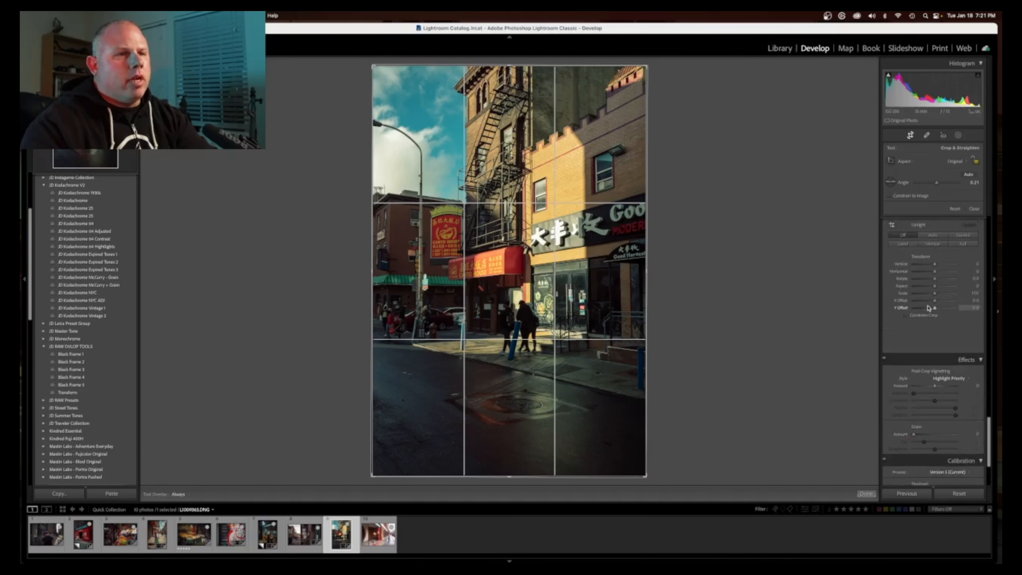
pyautogui.scroll(3, 928, 307)
pyautogui.click(933, 297)
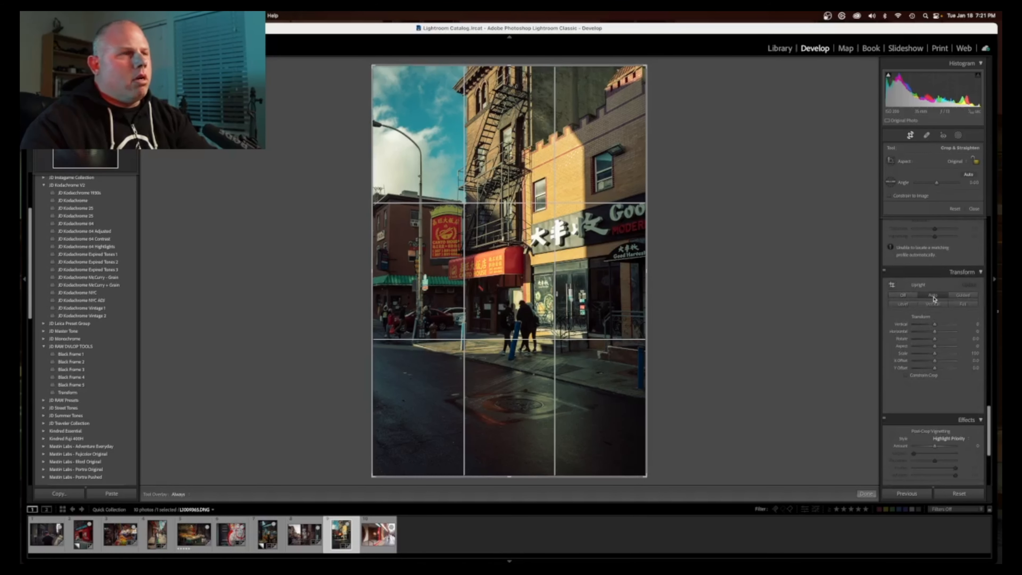
pyautogui.click(974, 210)
pyautogui.moveTo(934, 290); pyautogui.dragTo(933, 292)
# Lower the street corner photo's Contrast to -80 and Highlights to -83, and raise its Exposure and Shadows slightly.
pyautogui.scroll(15, 929, 282)
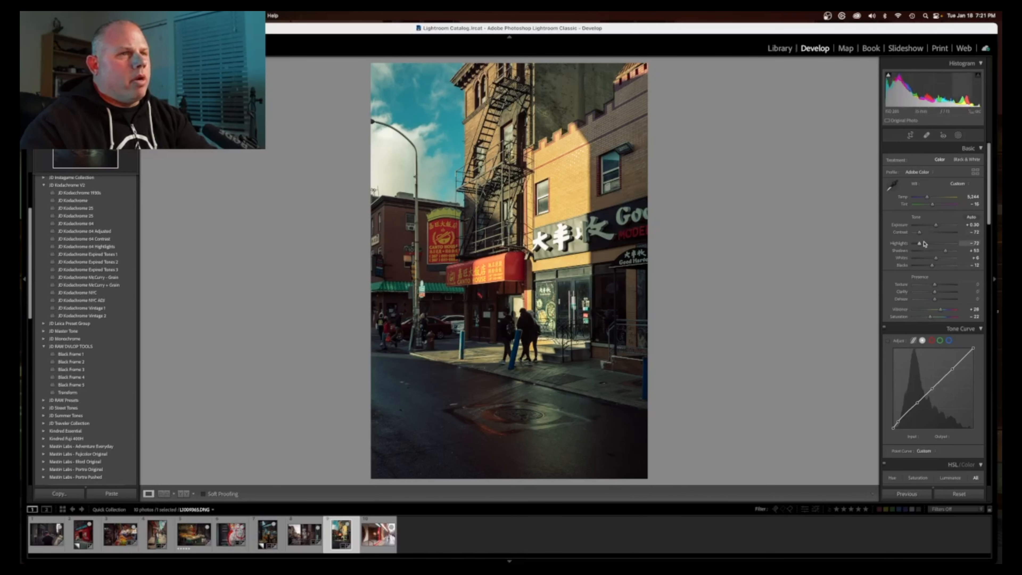
pyautogui.moveTo(919, 245); pyautogui.dragTo(945, 252)
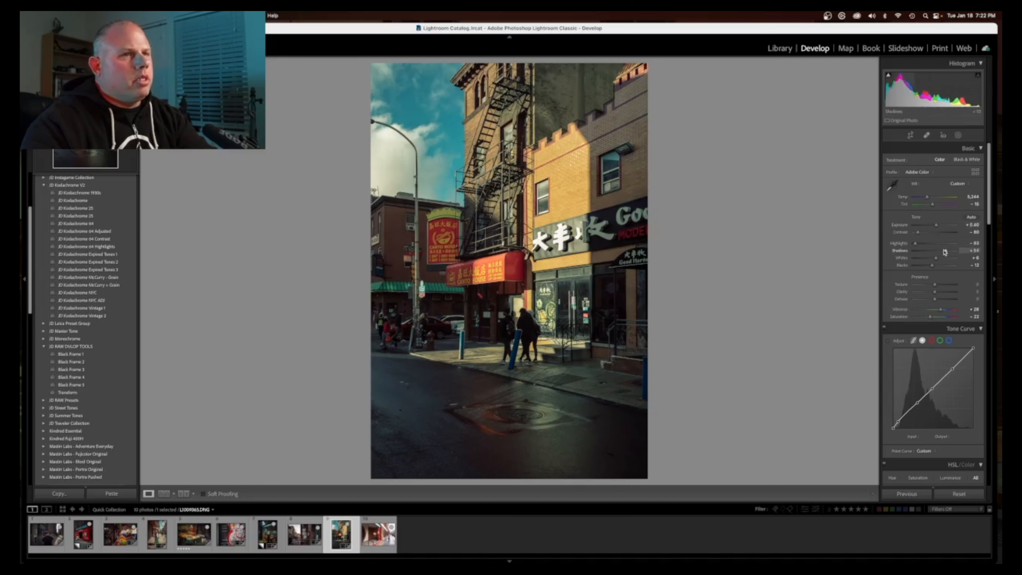
# Add a light dark post-crop vignette to the street corner photo and raise its Exposure to +0.70.
pyautogui.scroll(-15, 929, 322)
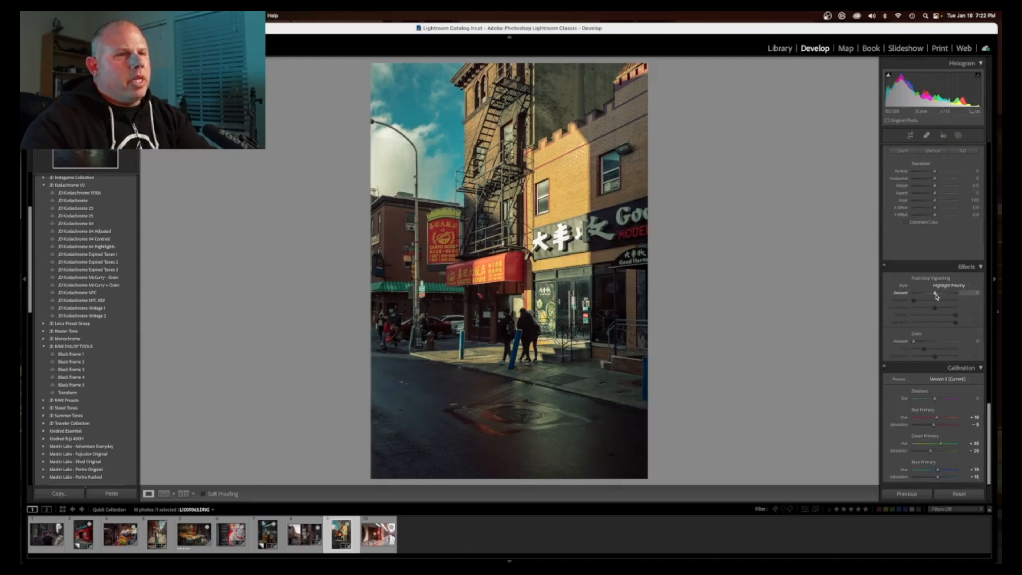
pyautogui.moveTo(934, 296); pyautogui.dragTo(931, 299)
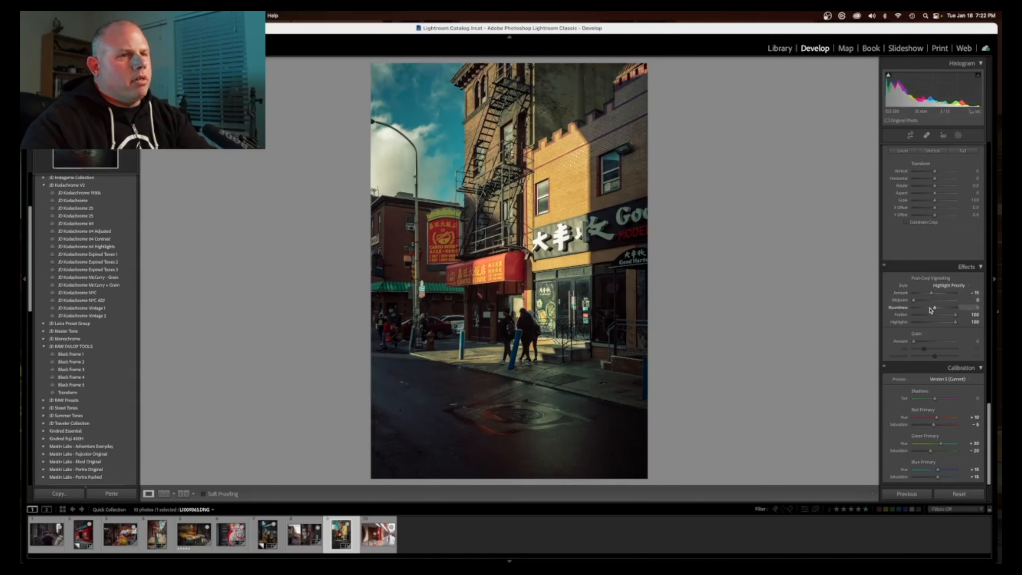
pyautogui.scroll(15, 931, 310)
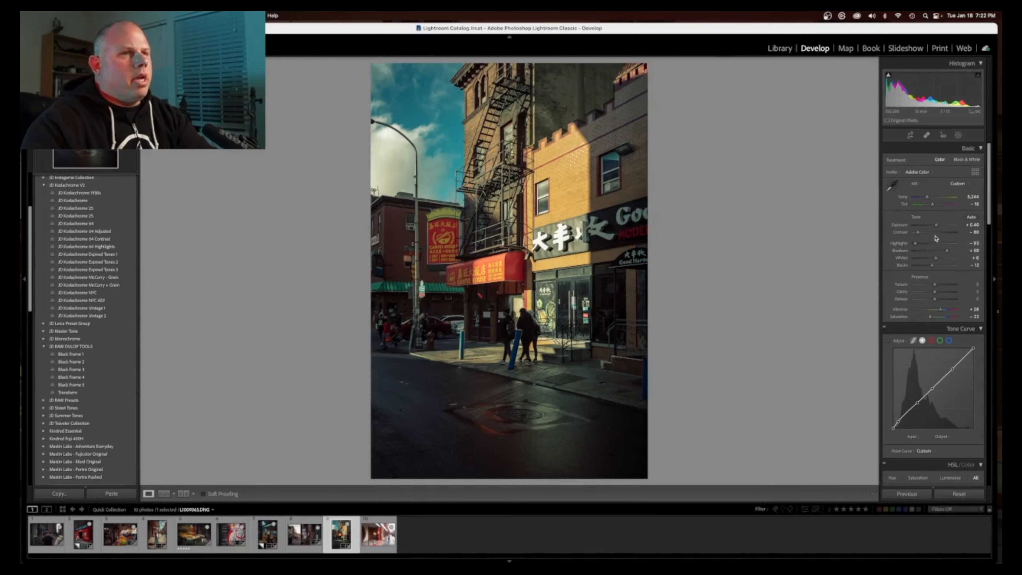
pyautogui.moveTo(935, 228); pyautogui.dragTo(937, 229)
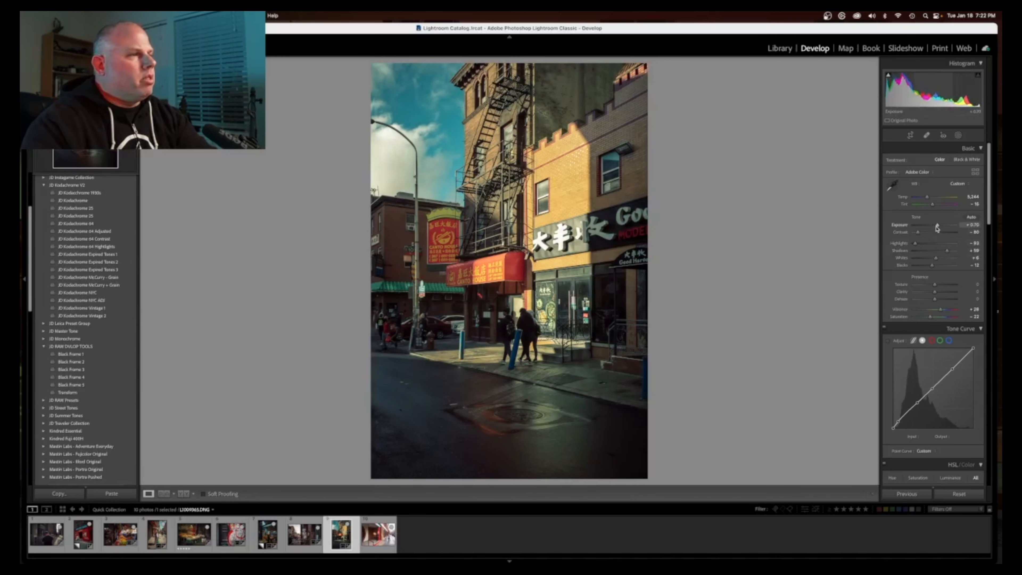
# Refine the street corner photo's color grading by shifting the midtones slightly further into blue and the shadows further into blue-violet.
pyautogui.scroll(-5, 935, 311)
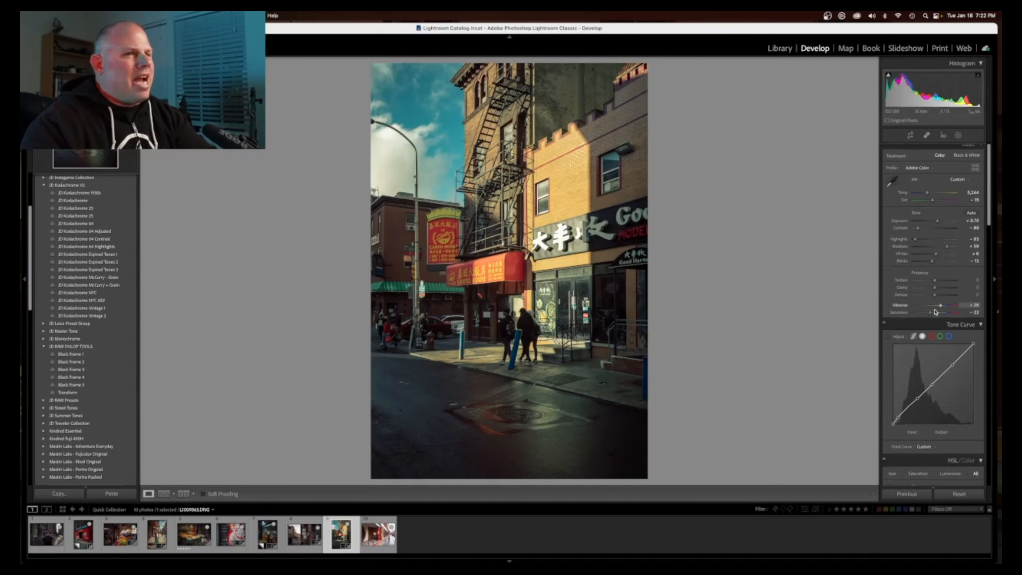
pyautogui.scroll(-15, 934, 311)
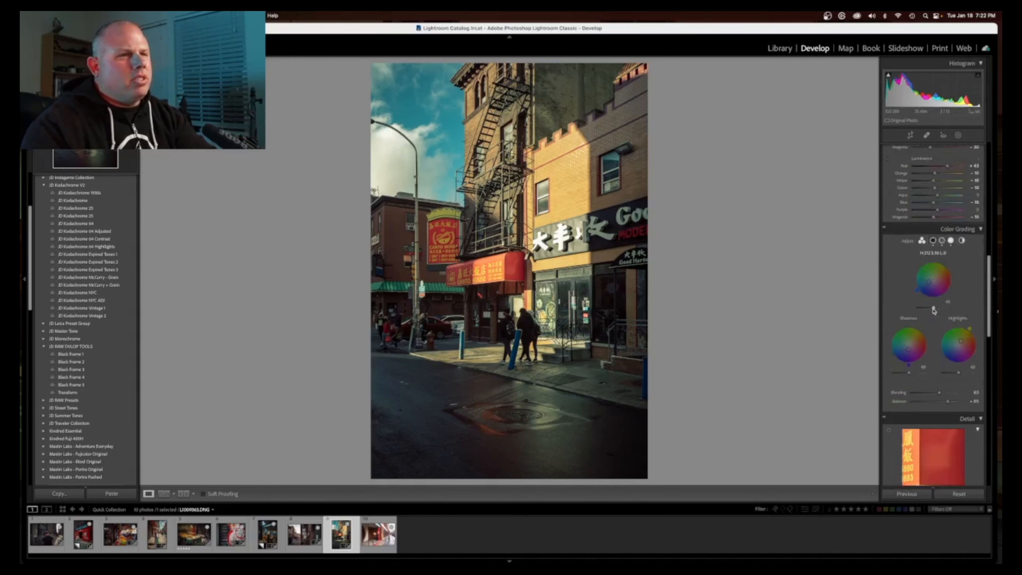
pyautogui.scroll(5, 932, 309)
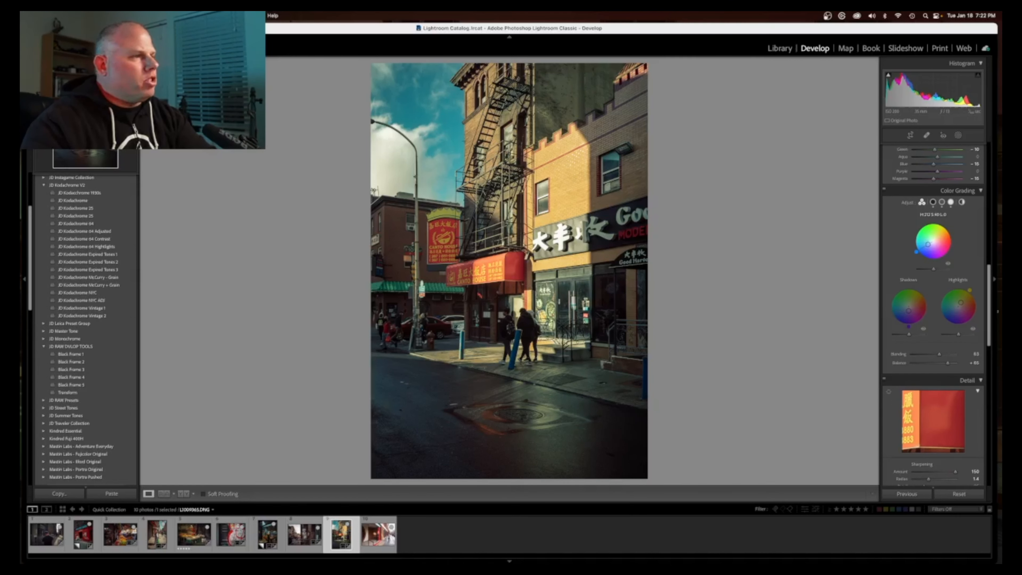
pyautogui.moveTo(928, 244); pyautogui.dragTo(927, 244)
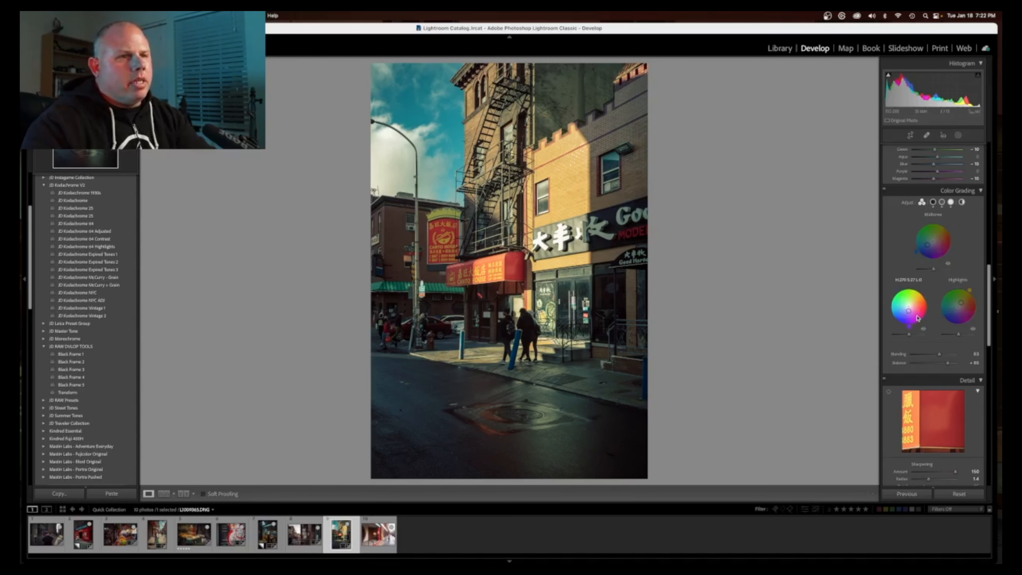
pyautogui.moveTo(909, 312); pyautogui.dragTo(908, 314)
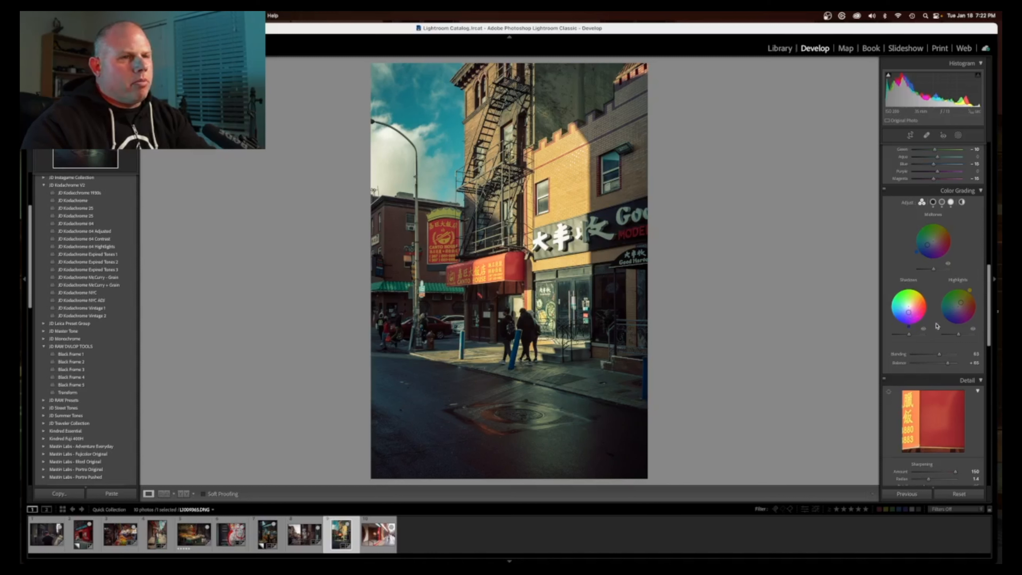
# Apply the Black Frame 5 preset to the street corner photo.
pyautogui.scroll(-10, 933, 325)
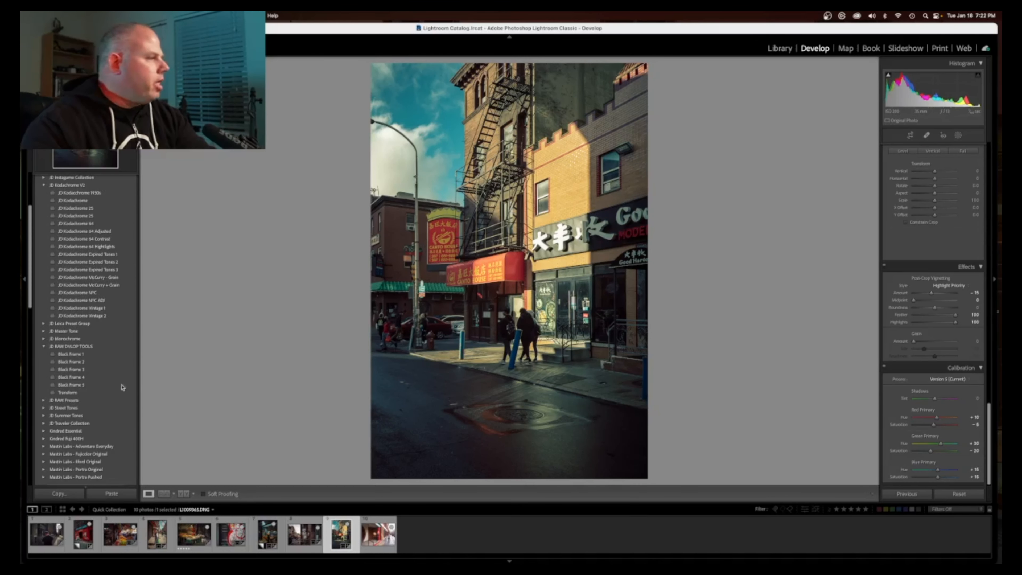
pyautogui.click(72, 384)
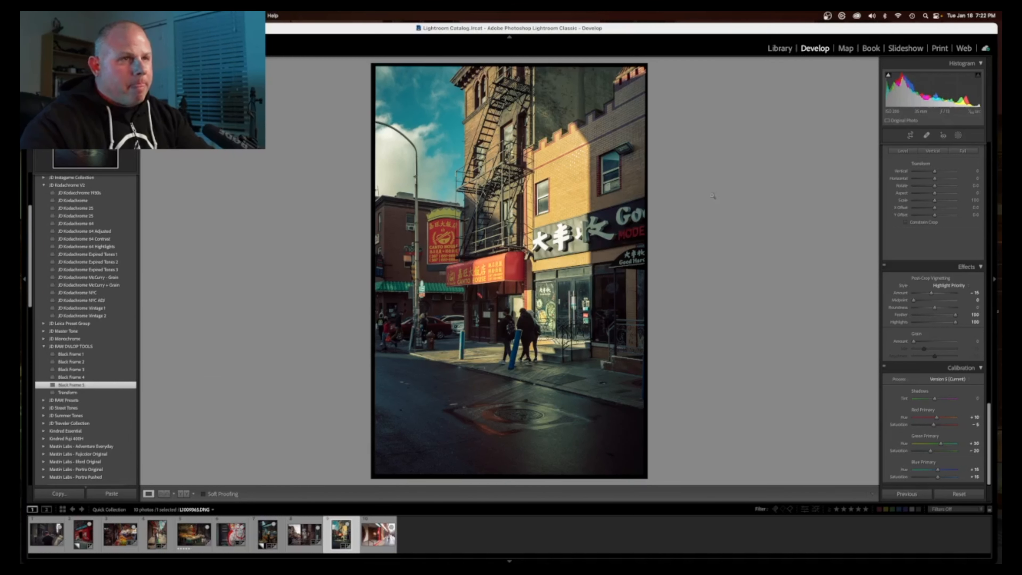
pyautogui.click(826, 16)
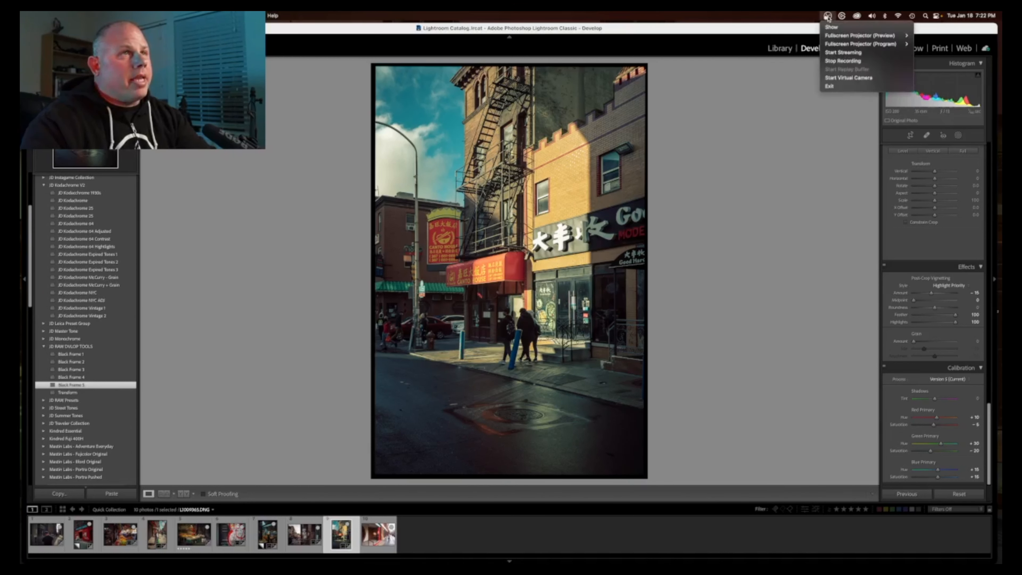